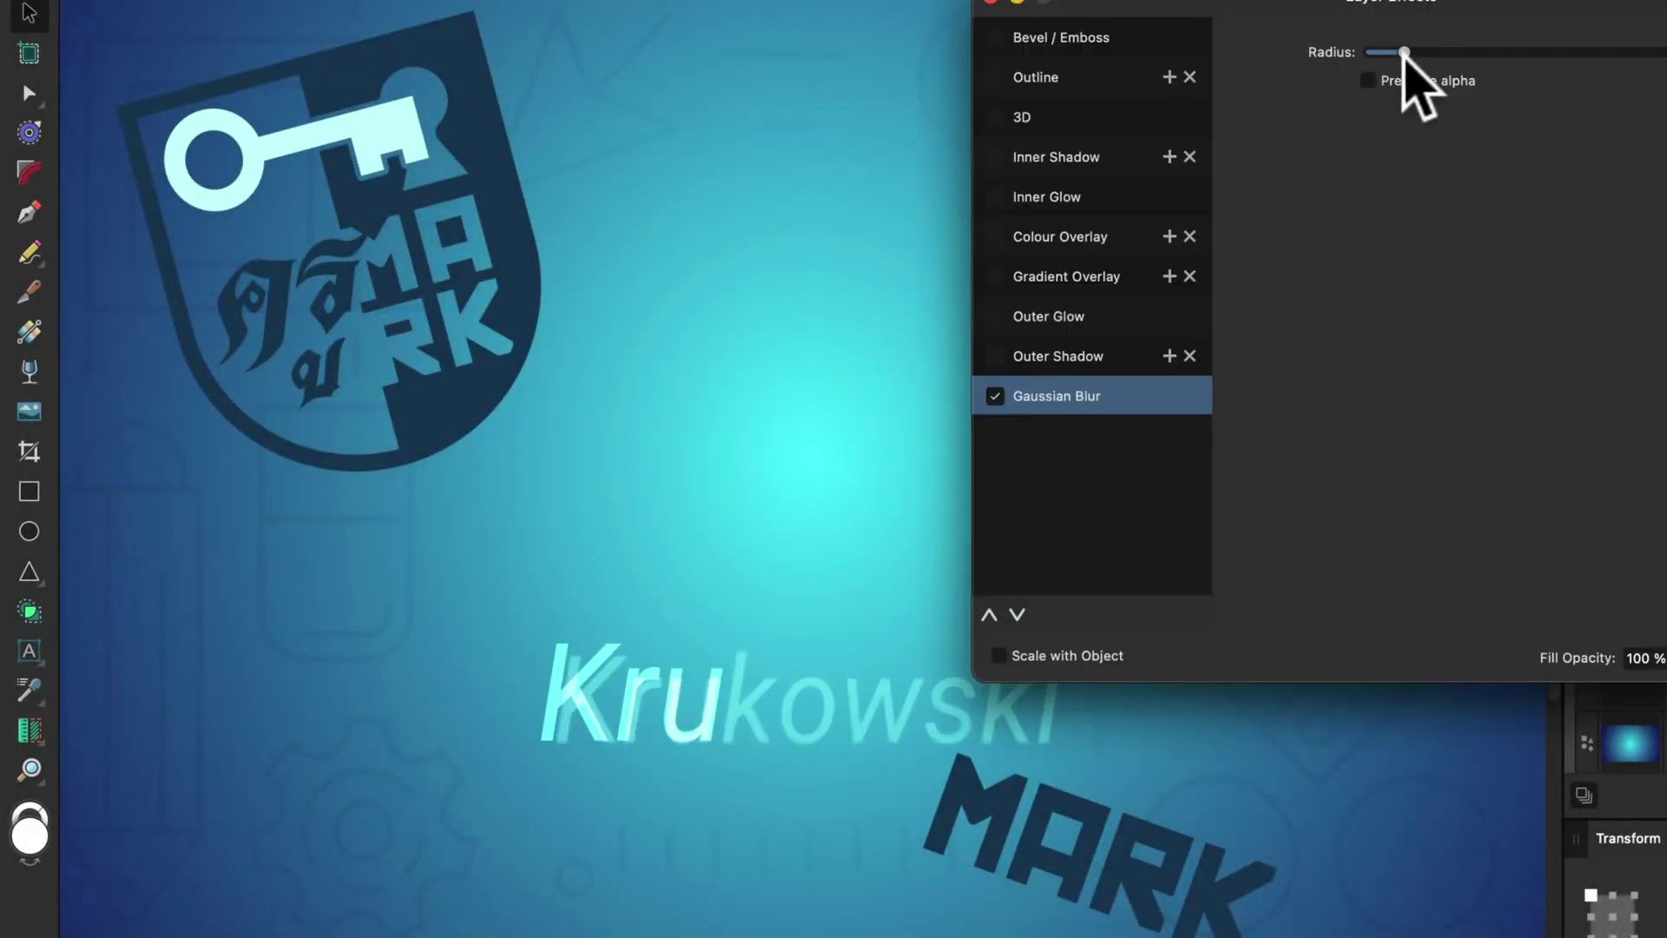
Bring up the document with the black walking stick figure on Artboard1
{"action": "left_click_drag", "start_coordinate": [1415, 75], "coordinate": [1462, 81]}
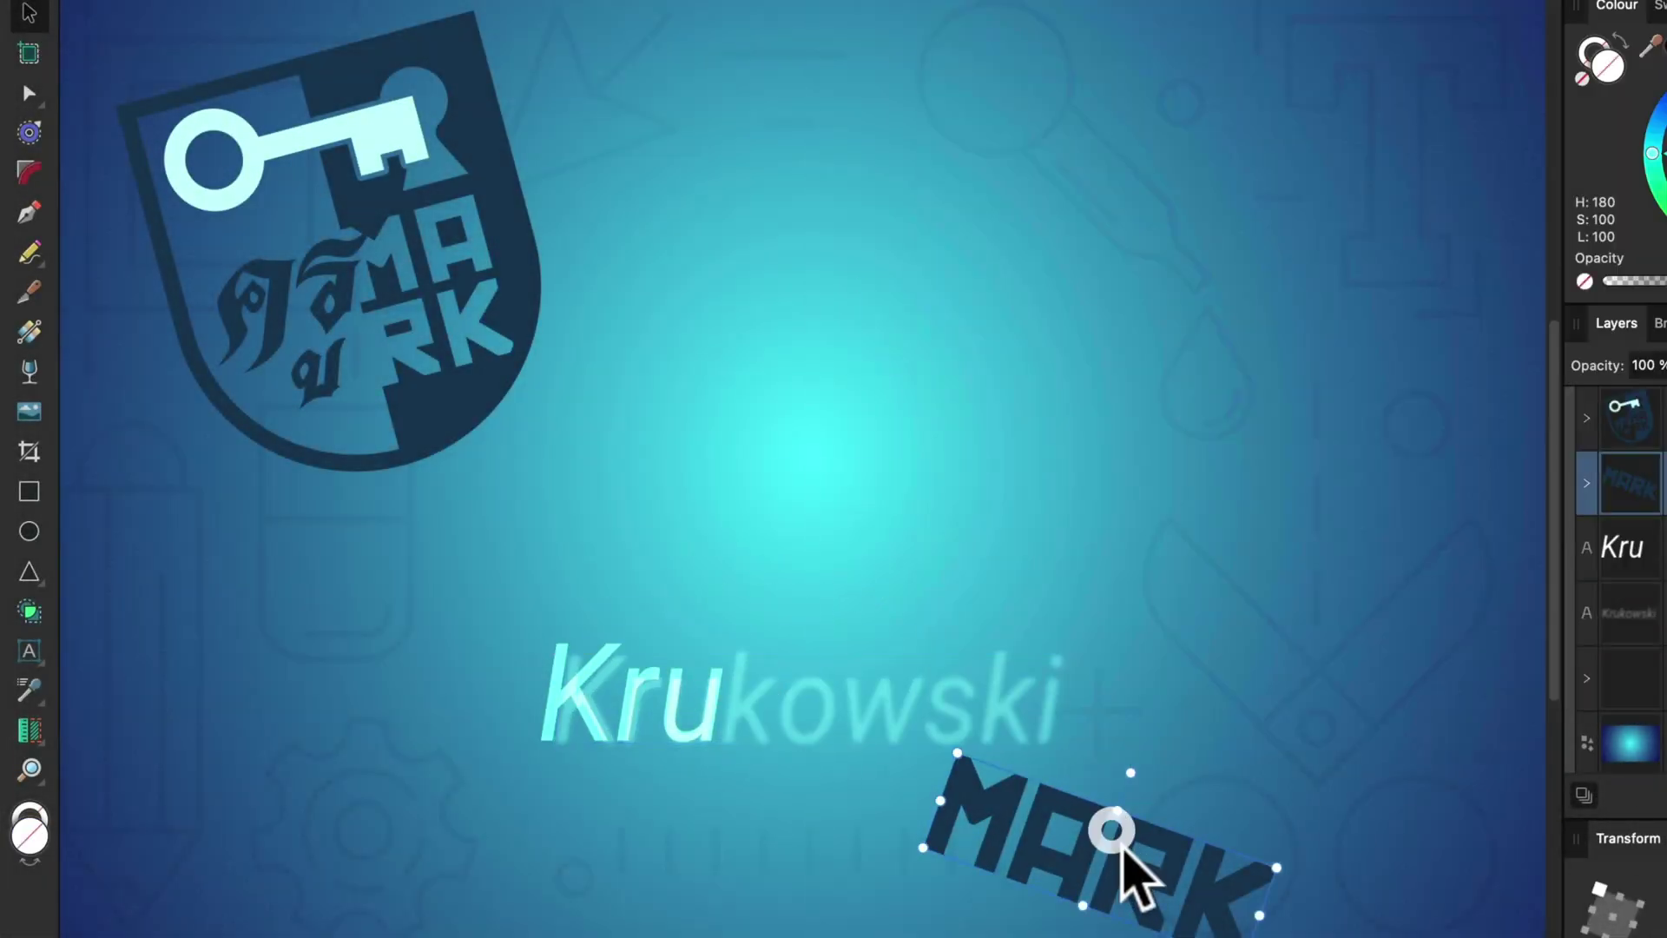
{"action": "left_click_drag", "start_coordinate": [1117, 863], "coordinate": [947, 803]}
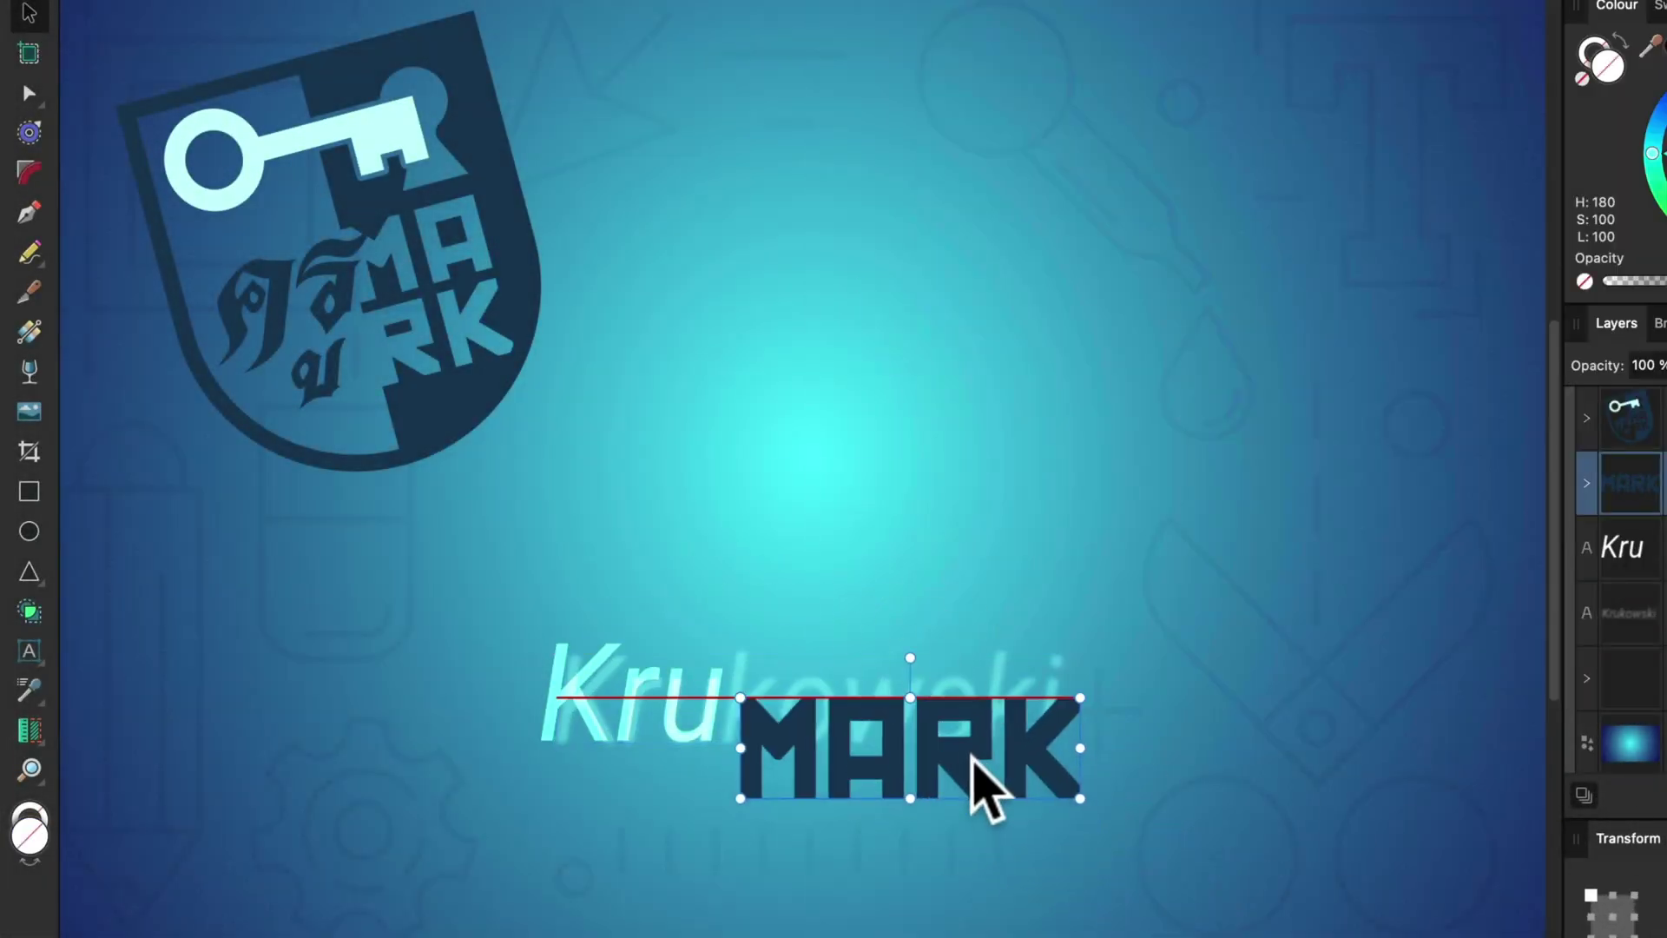
{"action": "left_click_drag", "start_coordinate": [975, 781], "coordinate": [990, 793]}
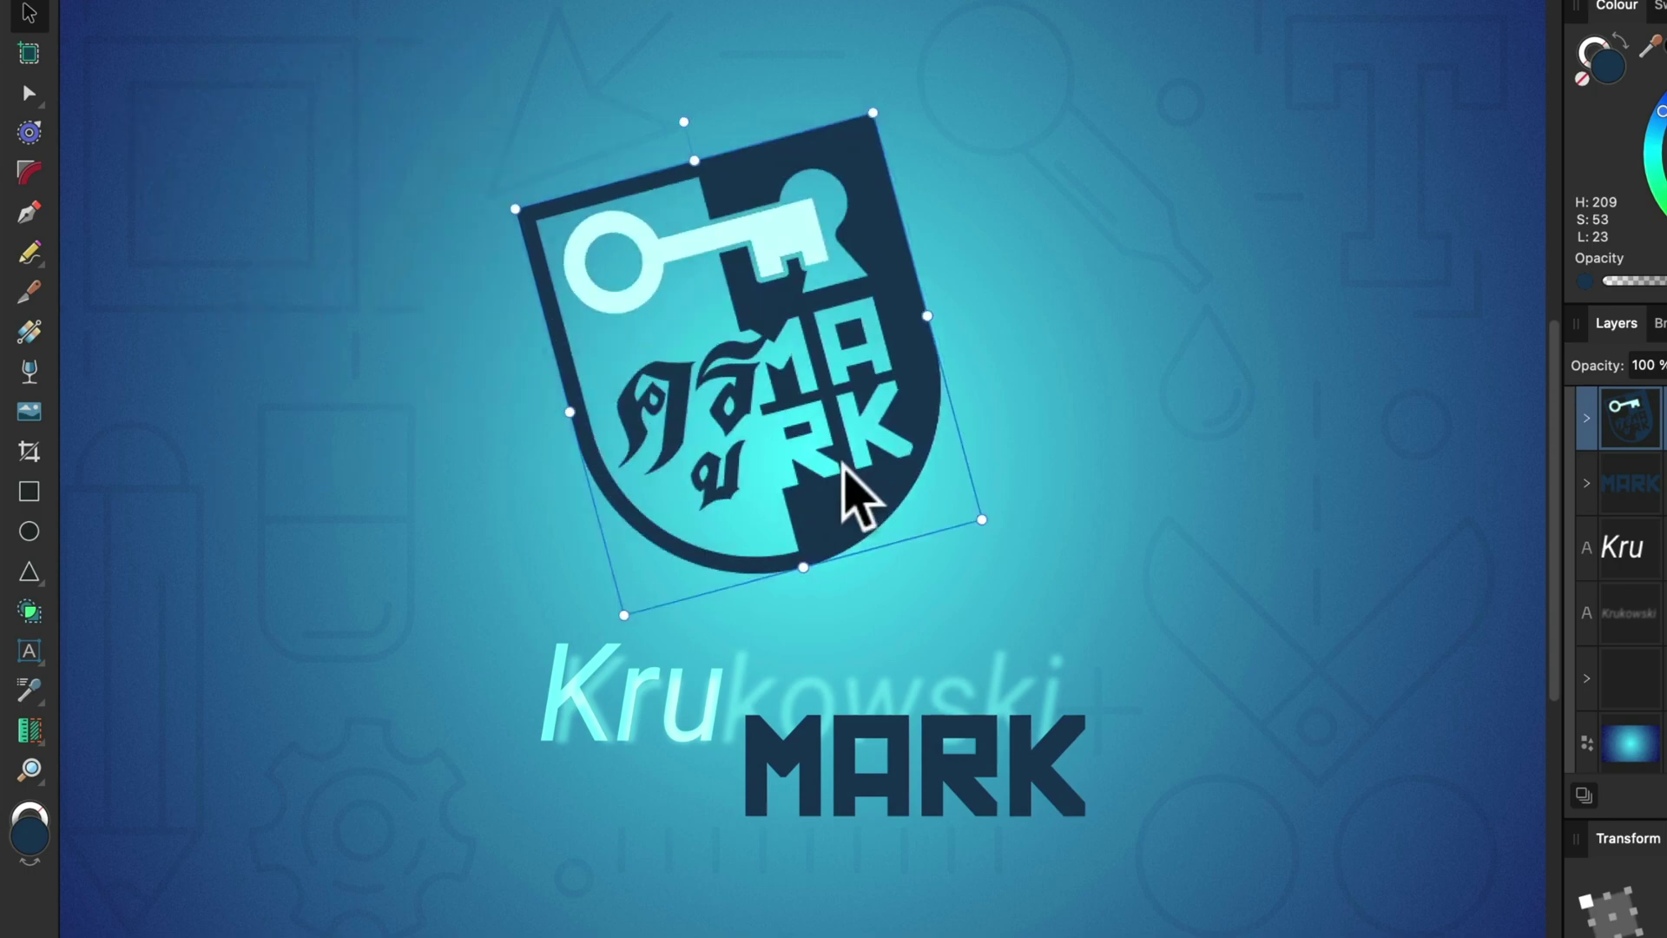
{"action": "left_click_drag", "start_coordinate": [694, 117], "coordinate": [784, 120]}
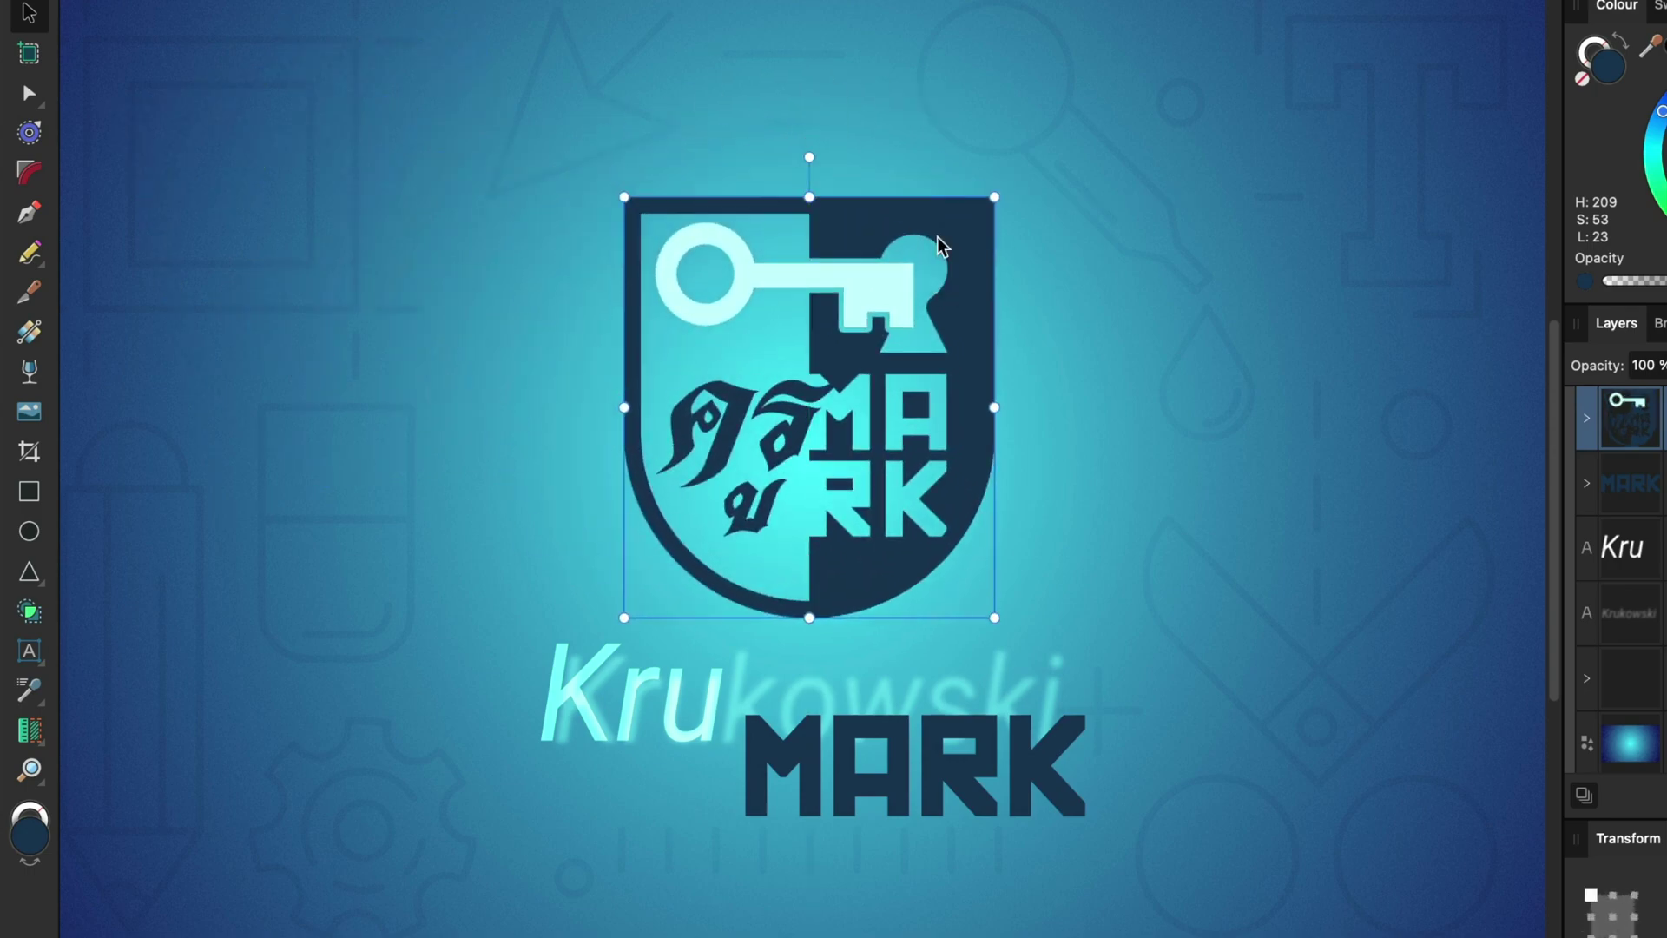
{"action": "left_click", "coordinate": [1068, 312]}
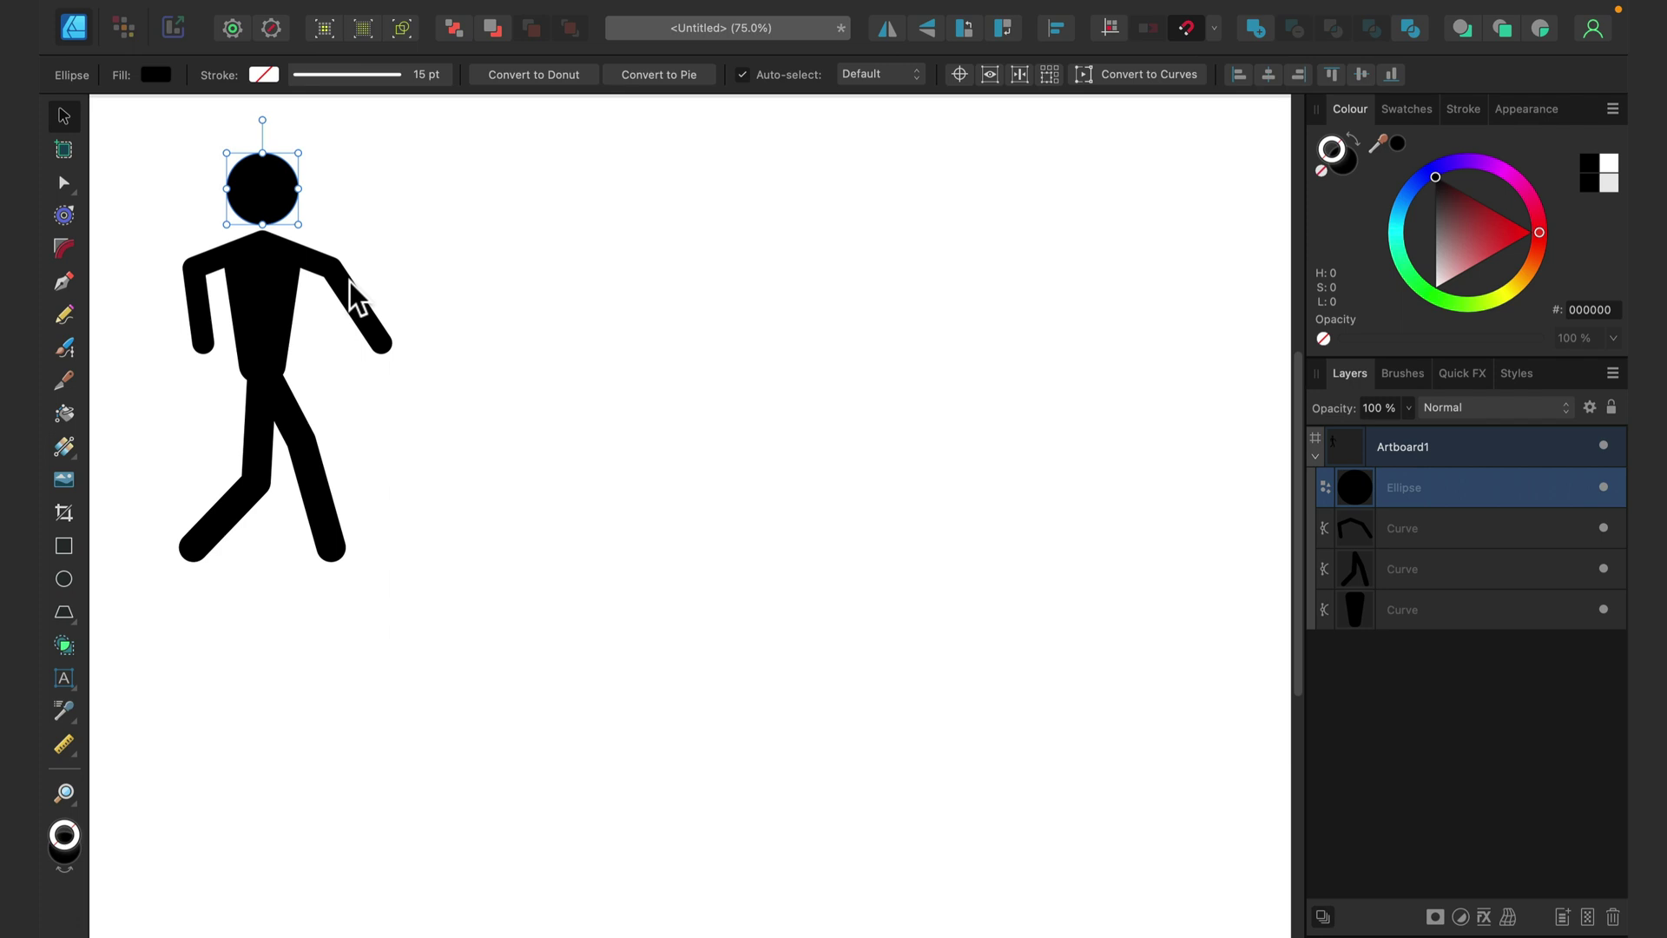
{"action": "left_click", "coordinate": [503, 124]}
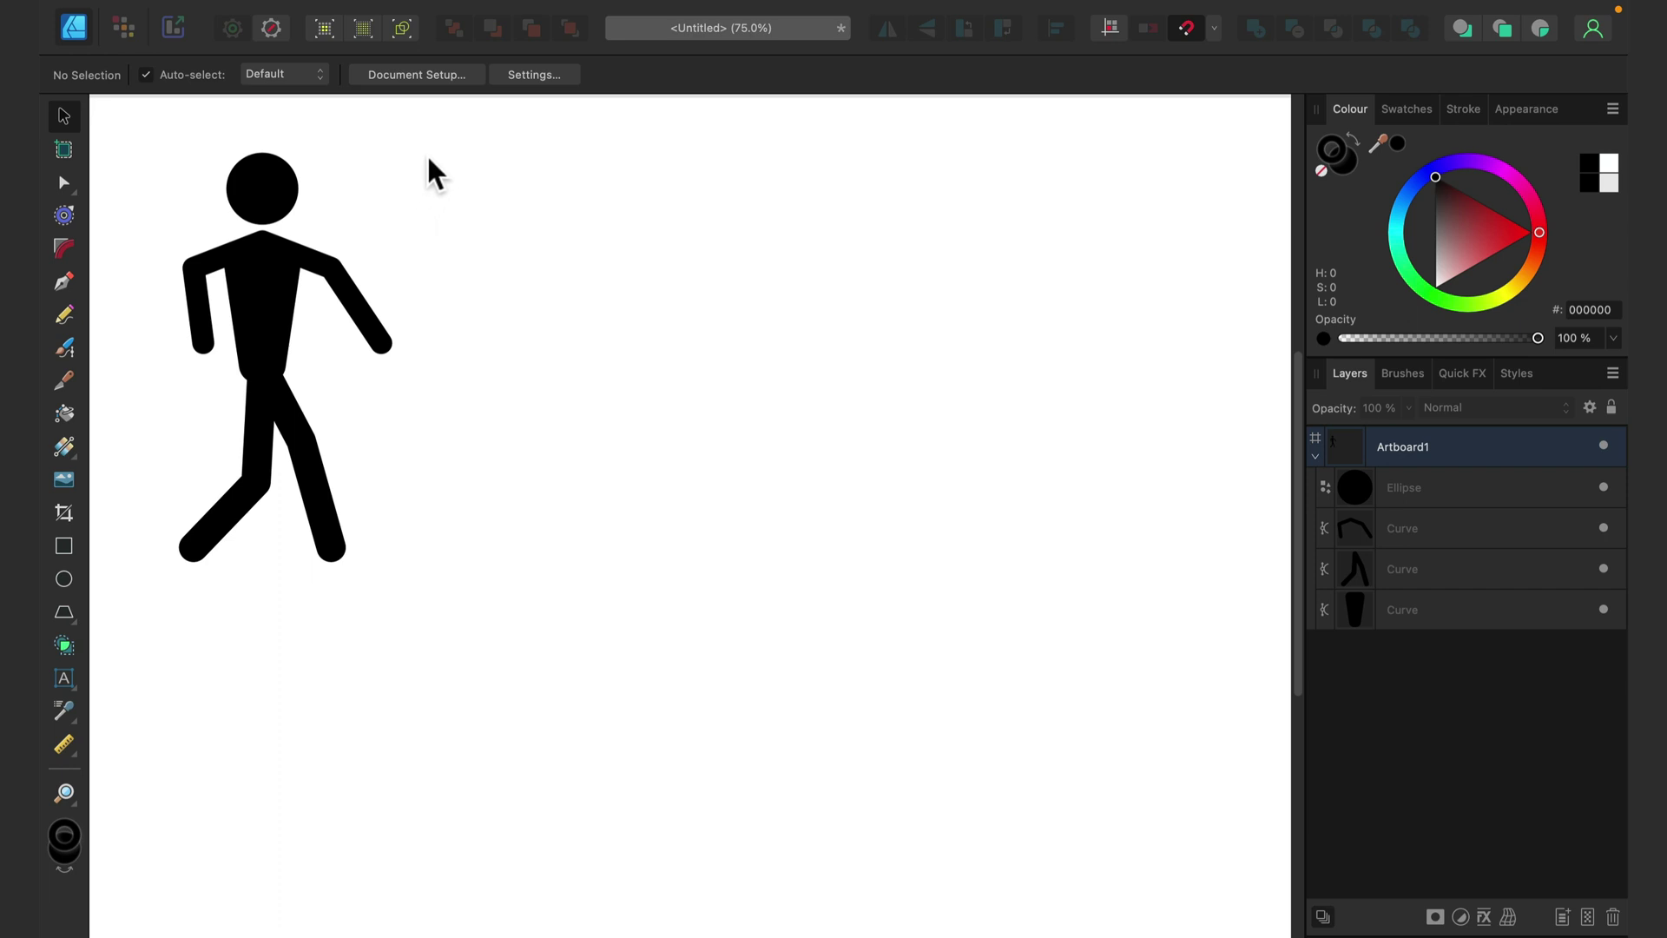
{"action": "left_click", "coordinate": [273, 304]}
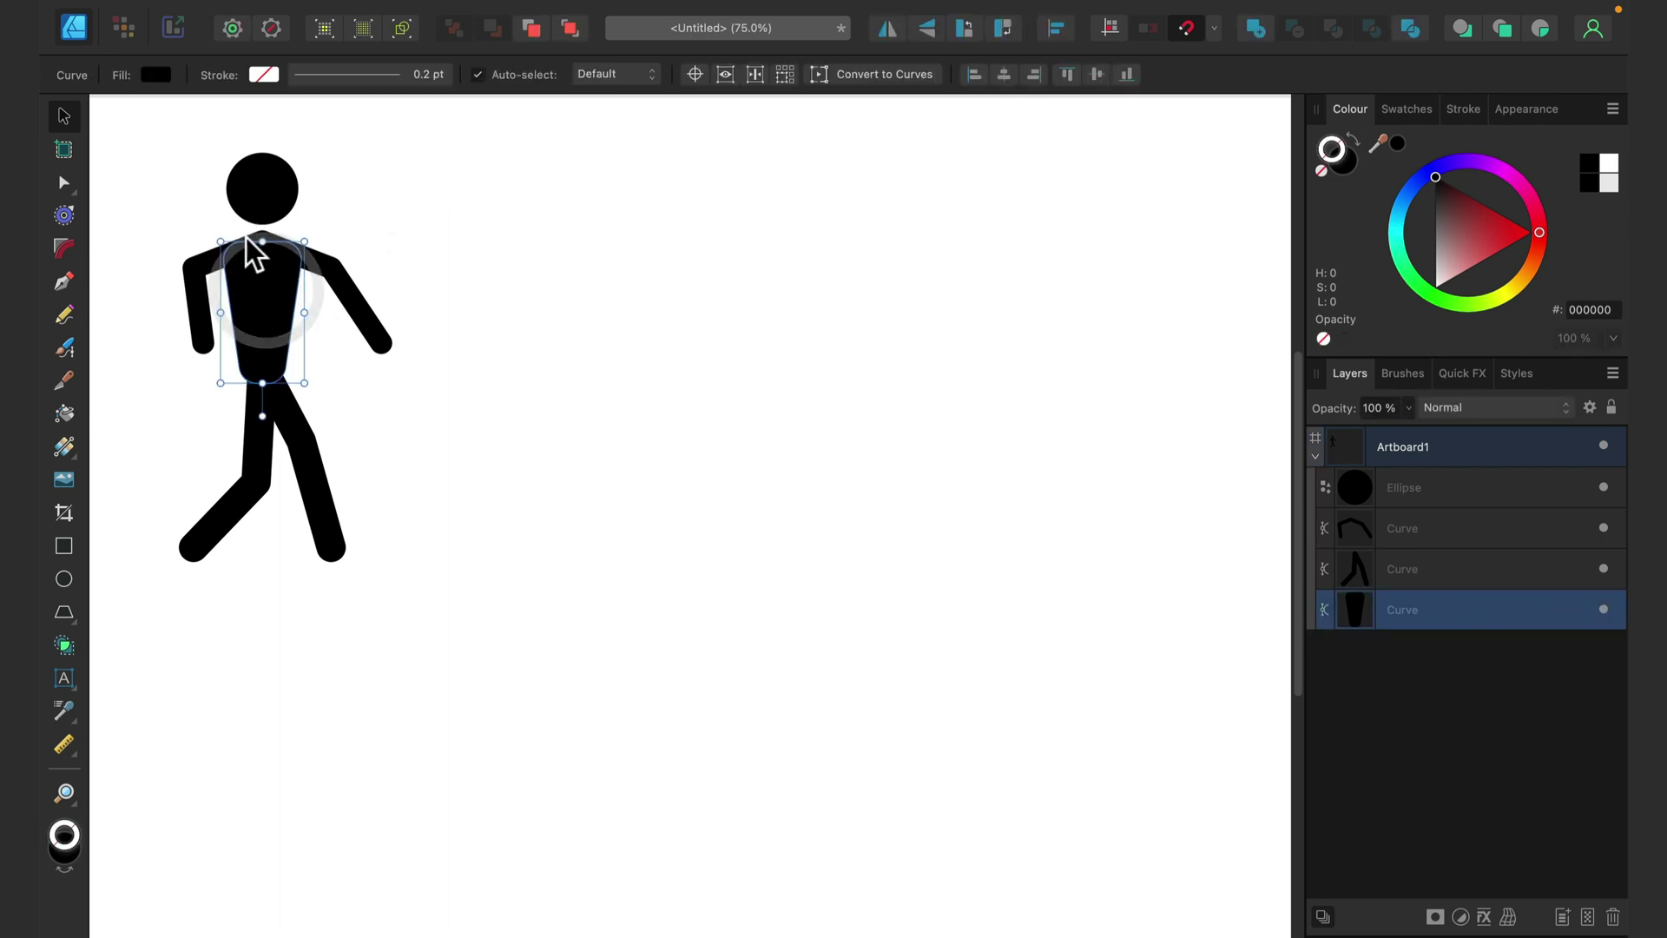
{"action": "left_click", "coordinate": [450, 233]}
{"action": "left_click", "coordinate": [63, 545]}
{"action": "left_click_drag", "start_coordinate": [569, 210], "coordinate": [683, 472]}
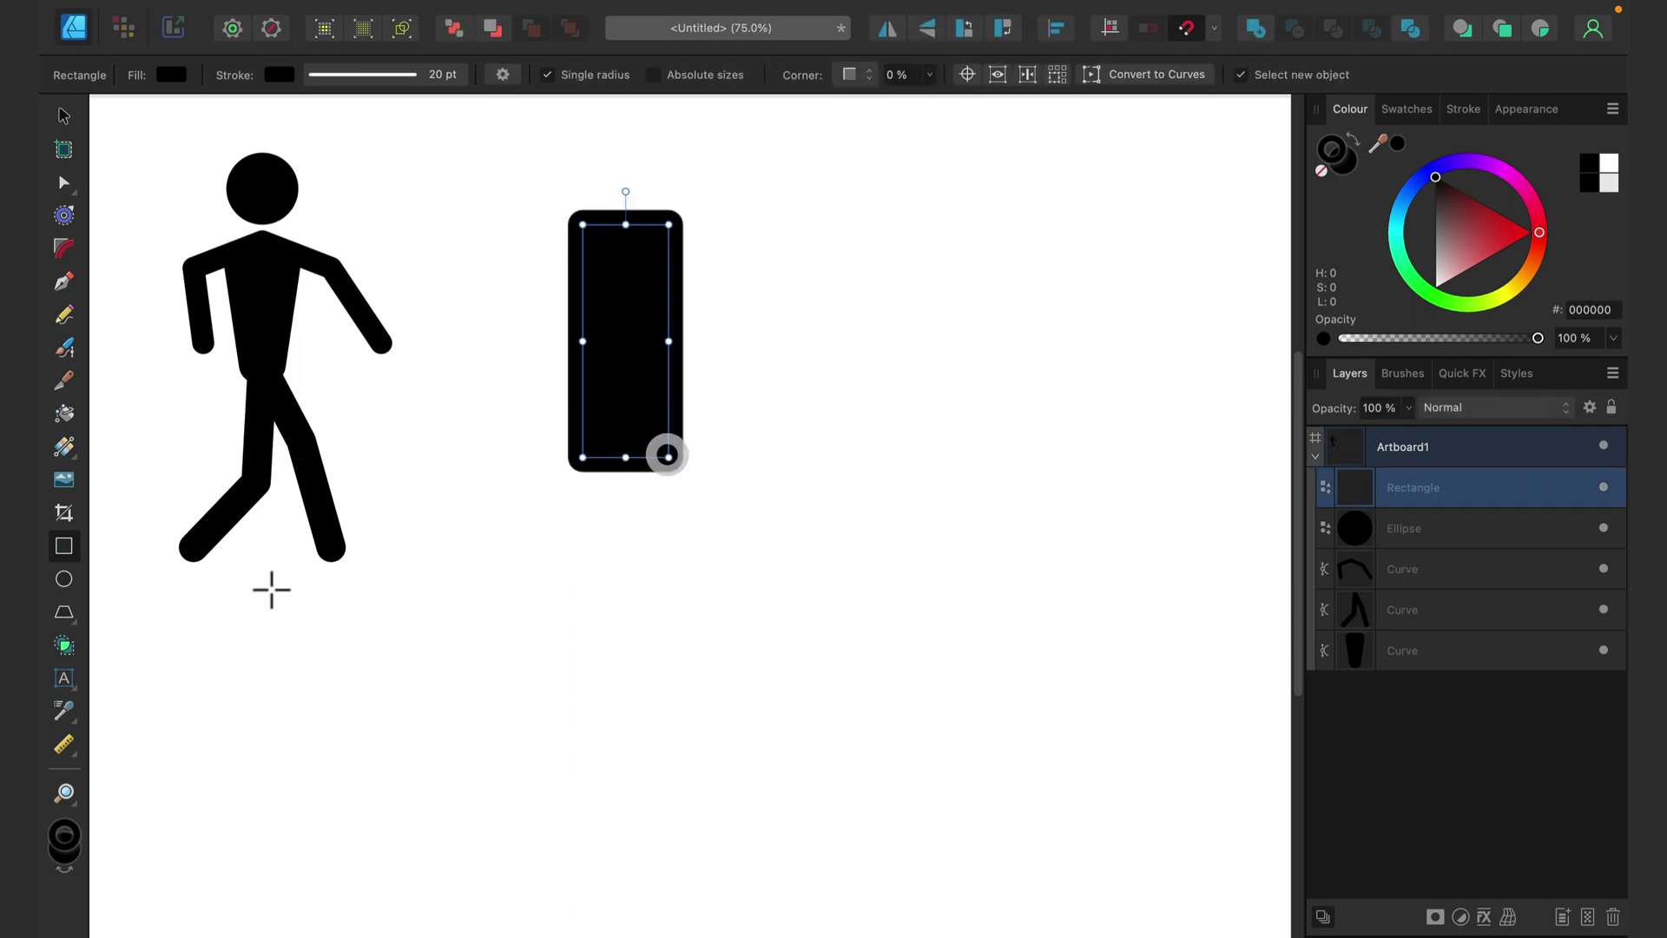
{"action": "left_click", "coordinate": [64, 579]}
{"action": "left_click_drag", "start_coordinate": [734, 224], "coordinate": [831, 459]}
{"action": "left_click", "coordinate": [63, 116]}
{"action": "left_click_drag", "start_coordinate": [512, 139], "coordinate": [994, 568]}
{"action": "key", "text": "BackSpace"}
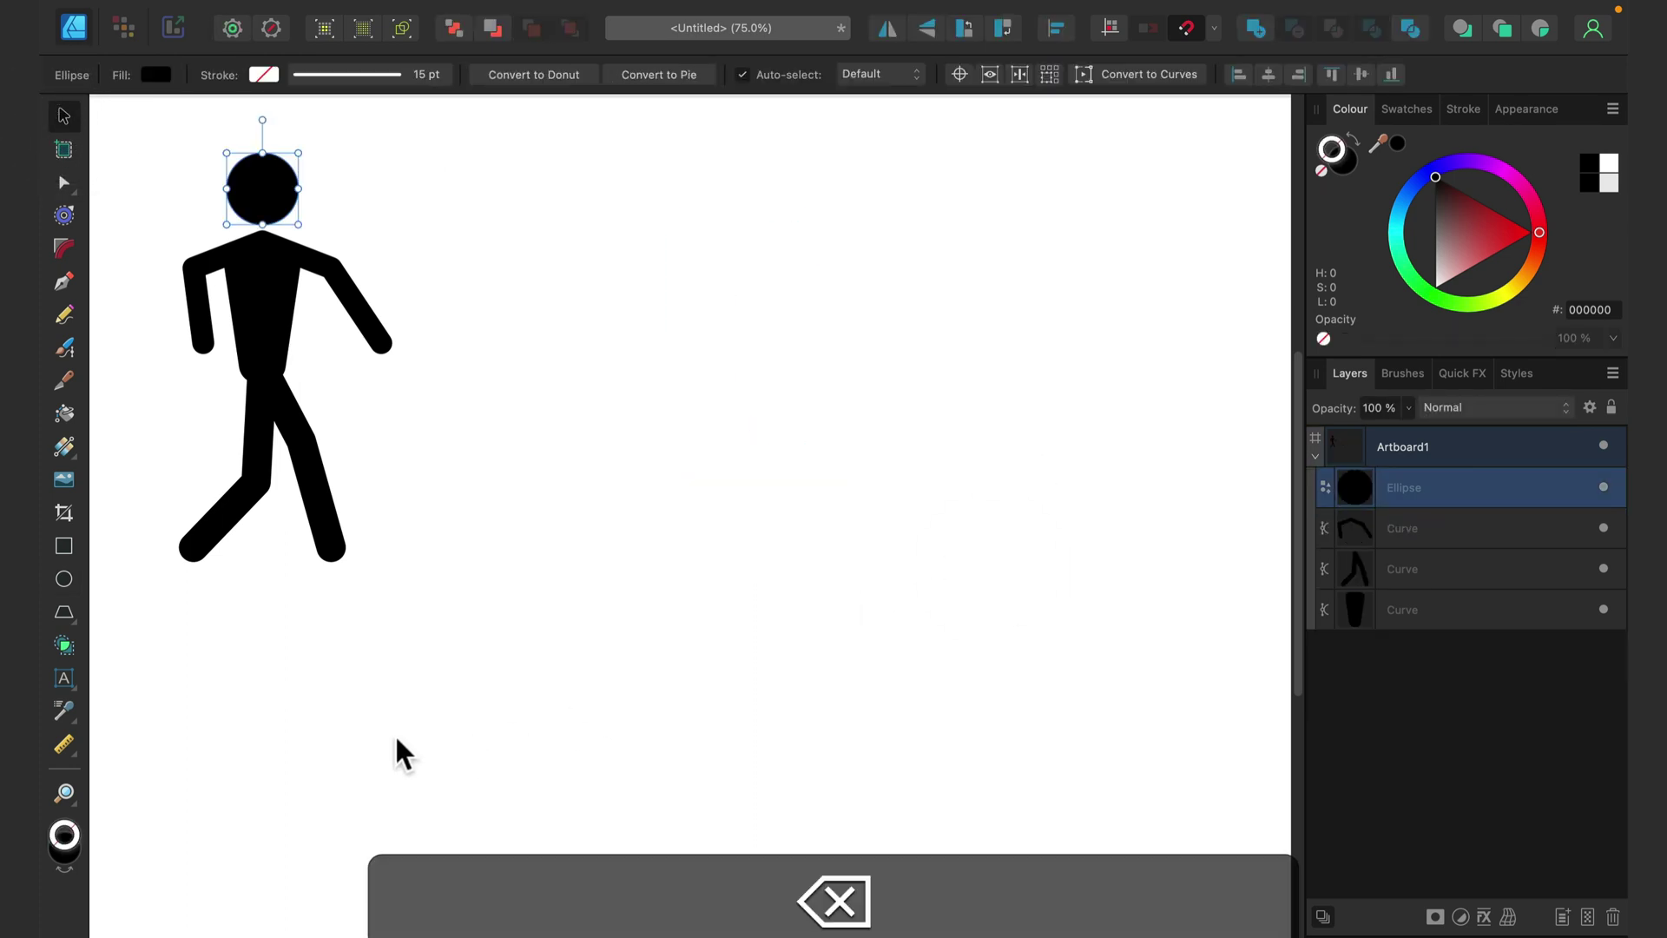
Draw a black trapezoid beside the figure and rotate it 180° so it narrows downward
{"action": "left_click", "coordinate": [64, 612]}
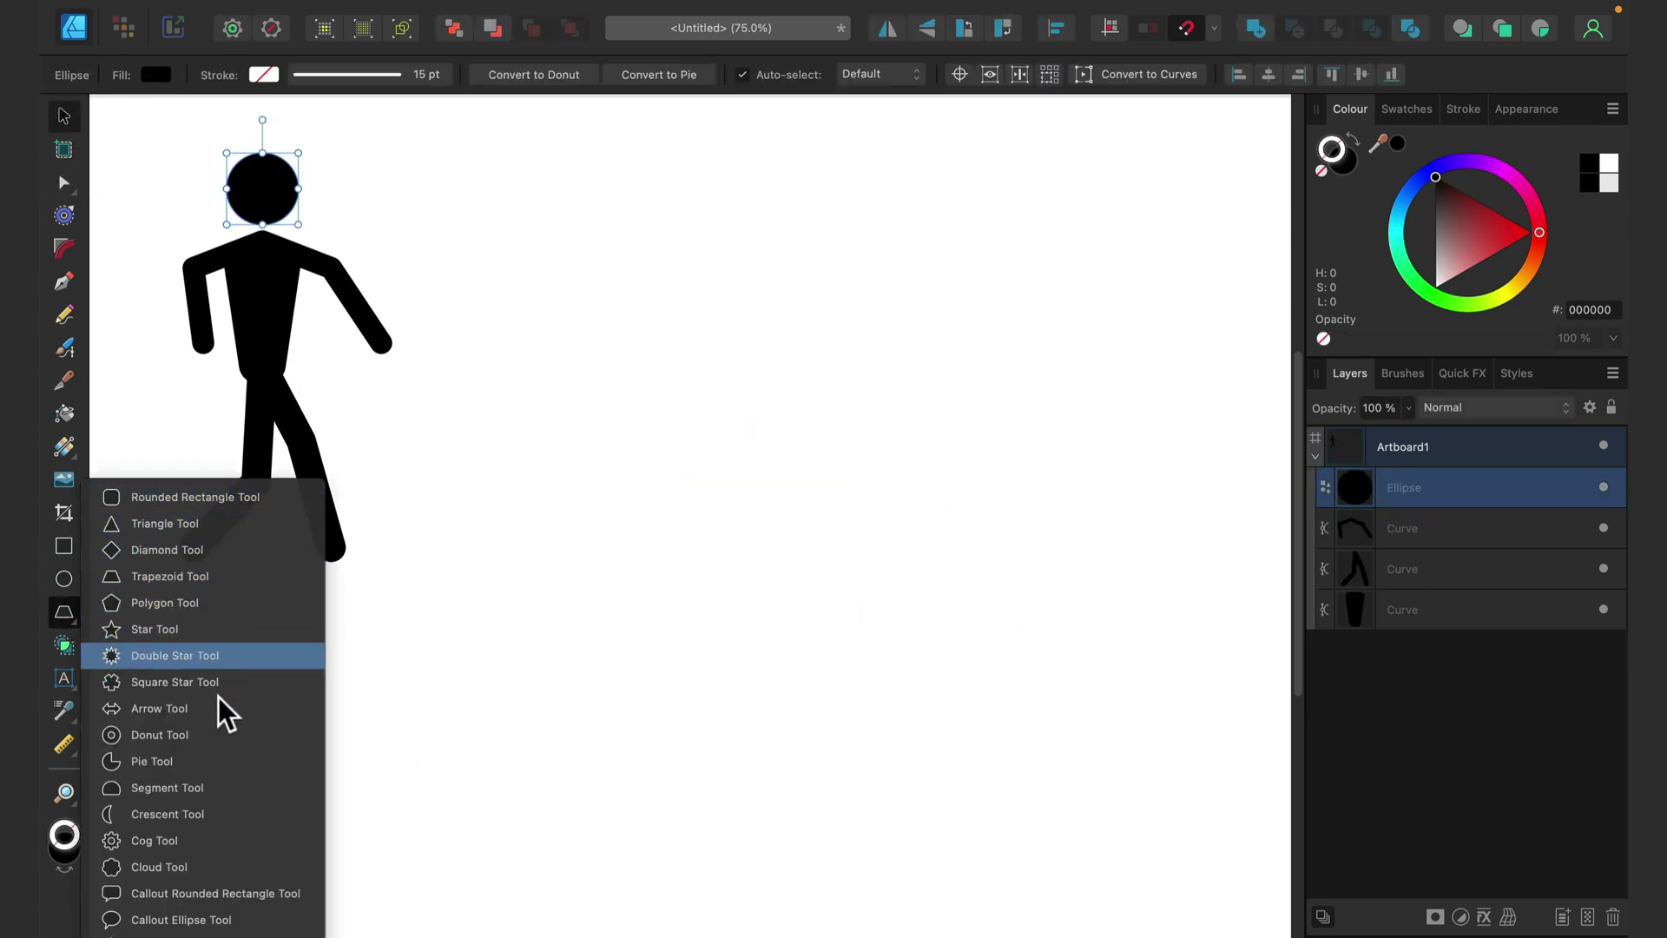
{"action": "left_click", "coordinate": [186, 581]}
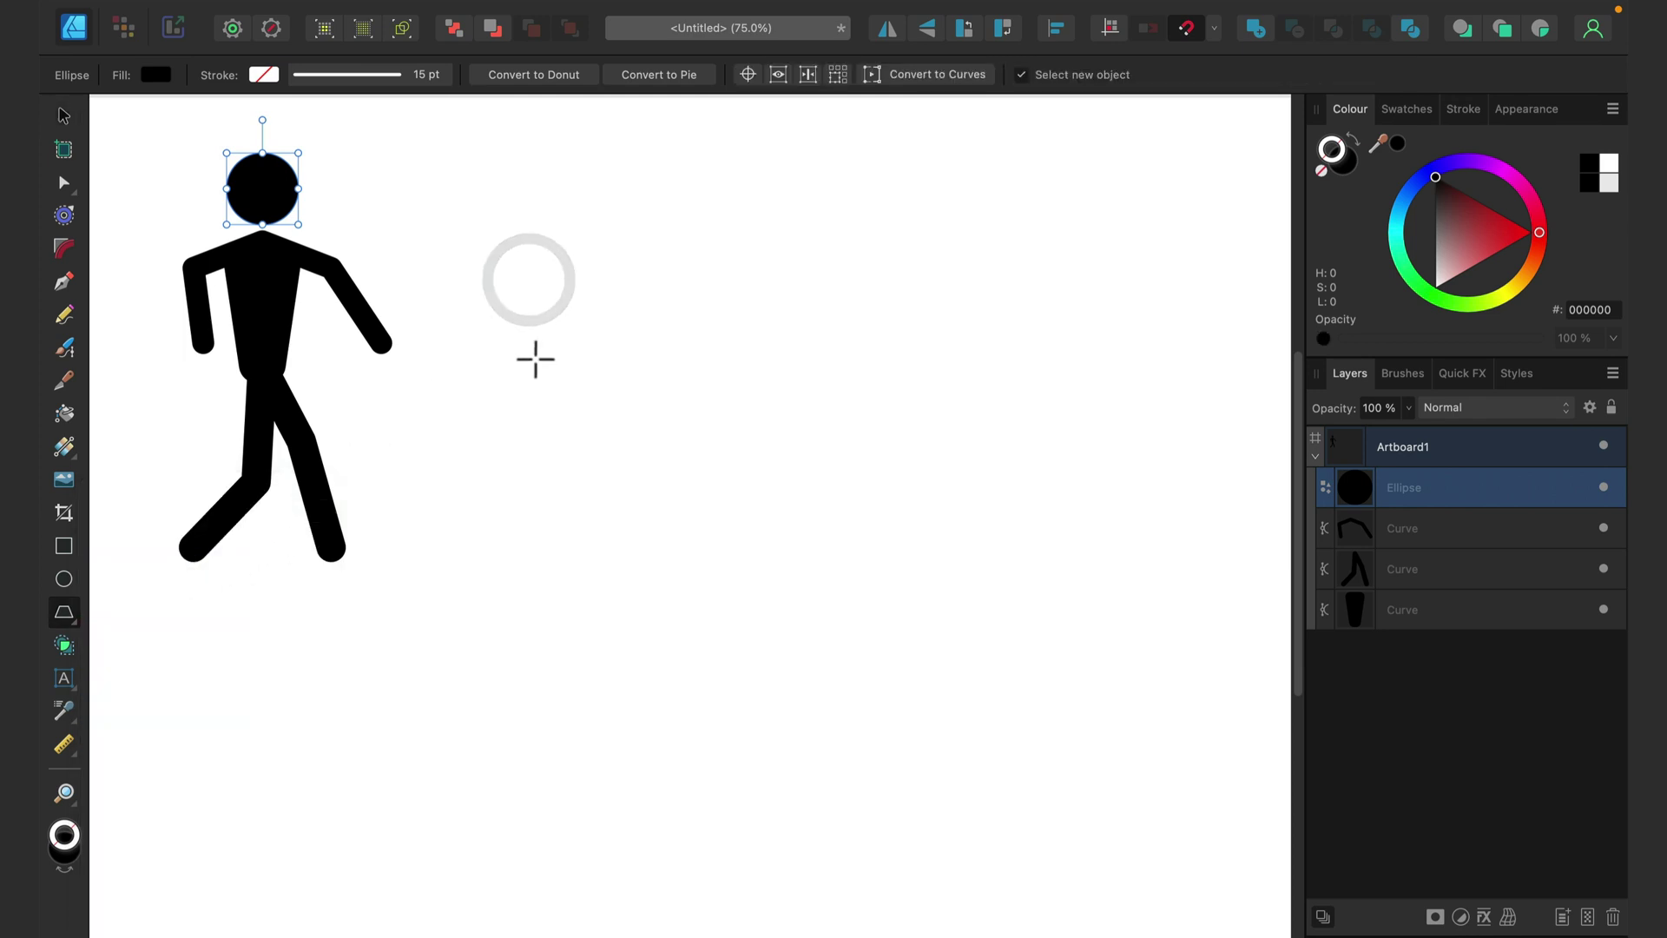
{"action": "left_click_drag", "start_coordinate": [631, 206], "coordinate": [729, 424]}
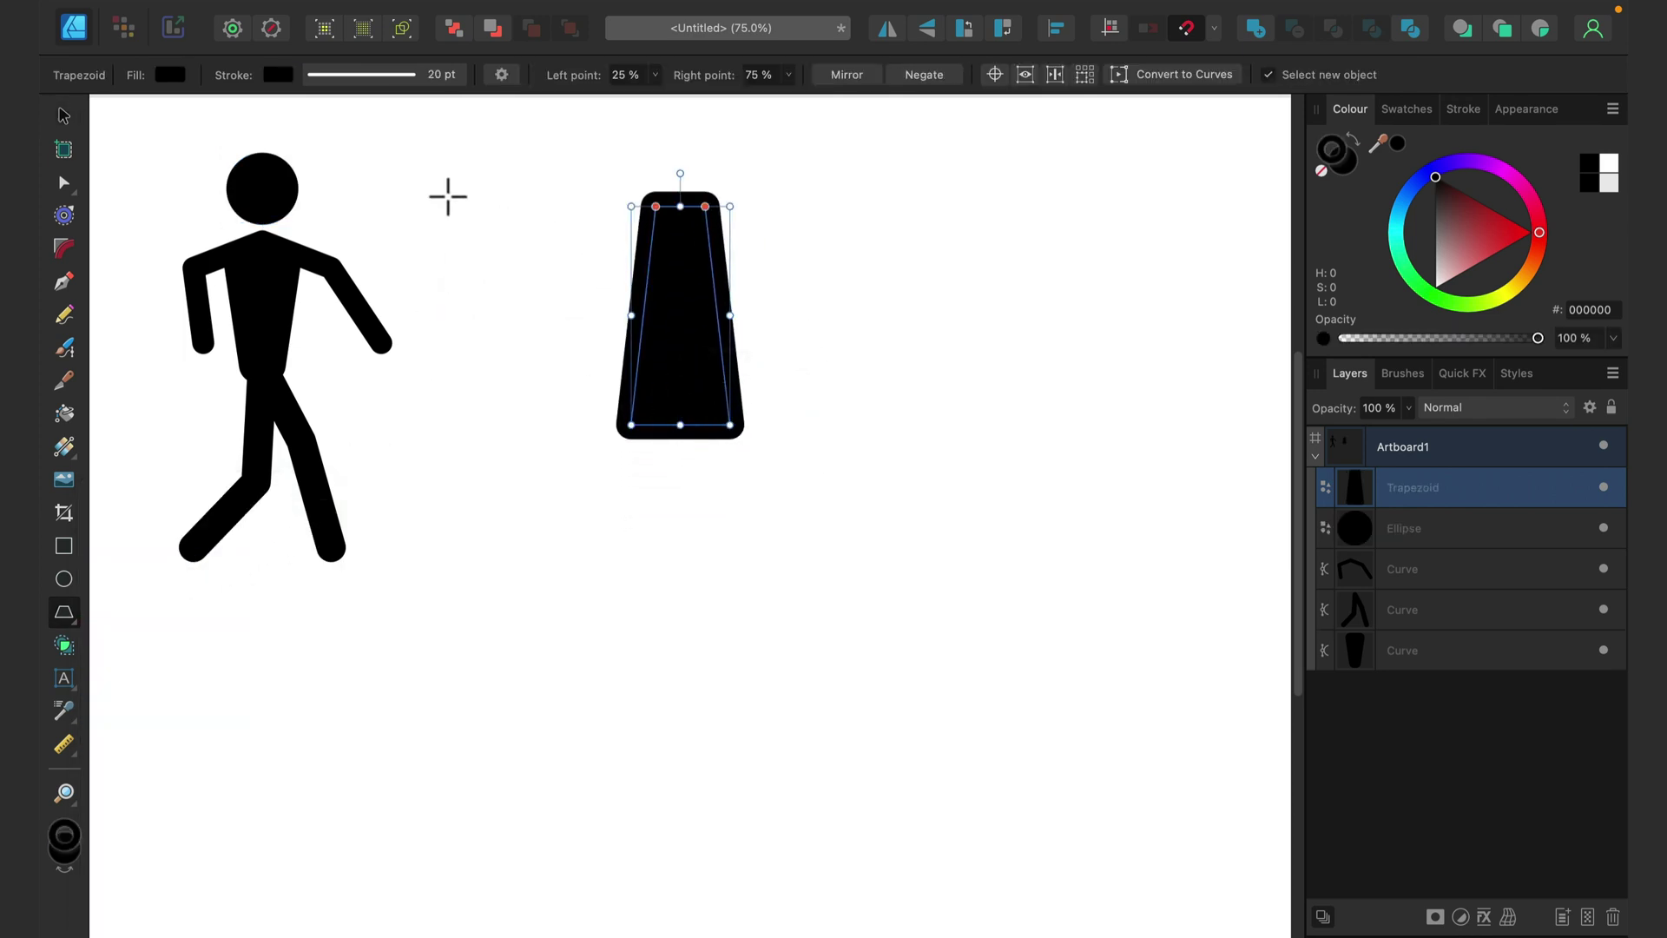
{"action": "left_click_drag", "start_coordinate": [683, 173], "coordinate": [664, 508]}
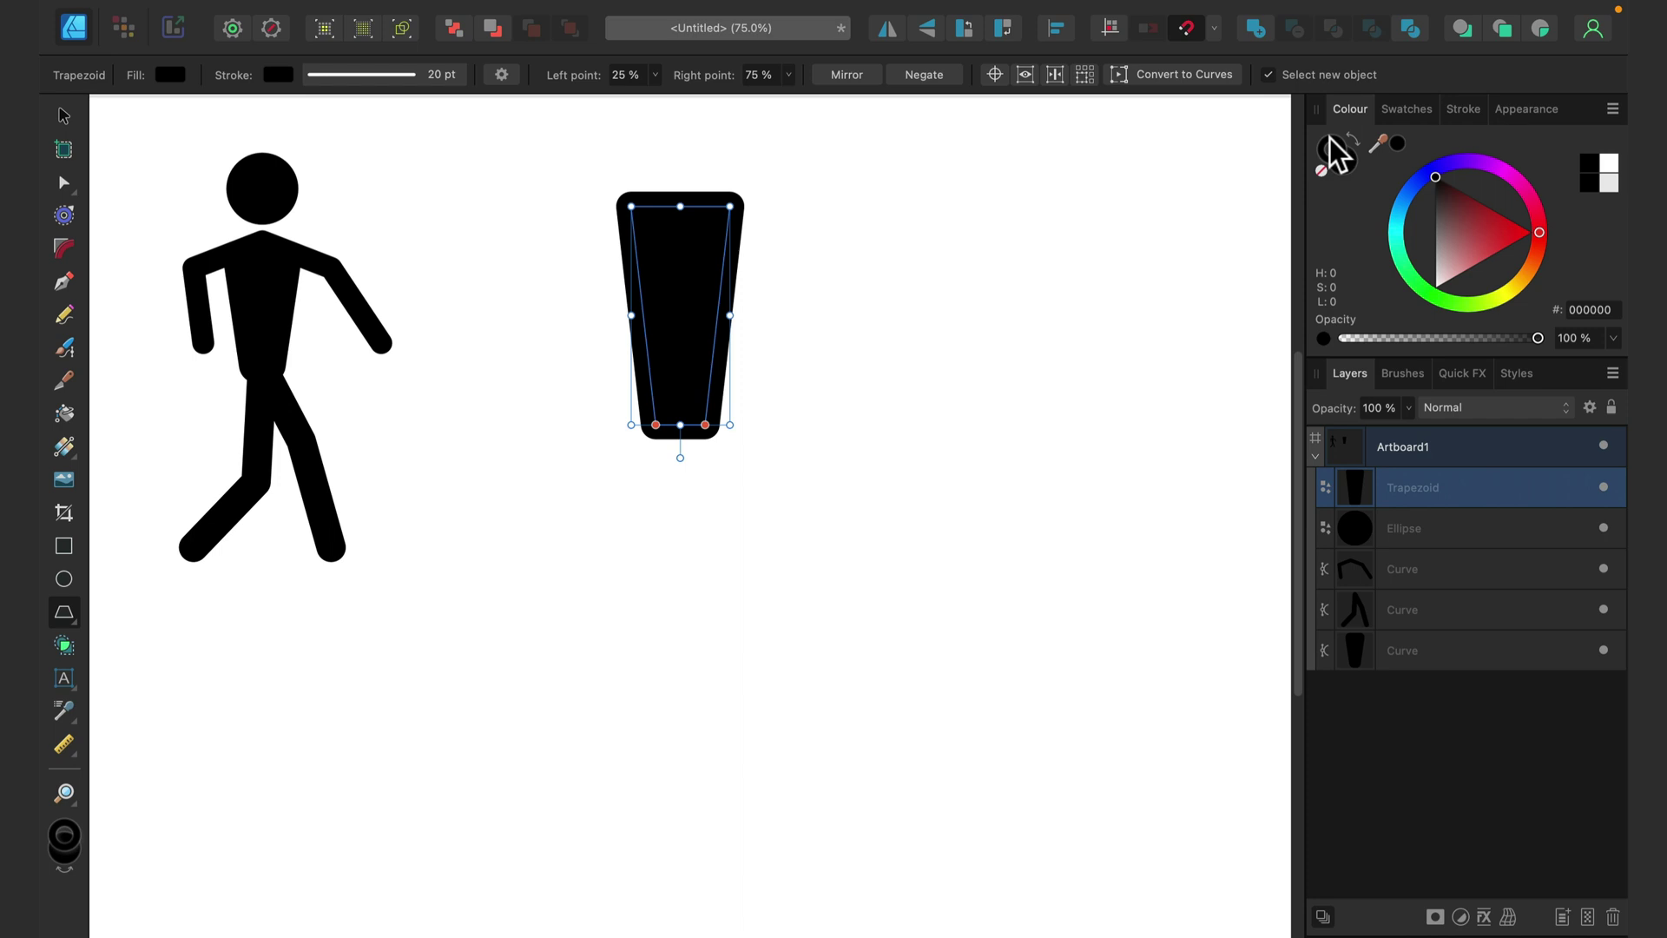
Set the trapezoid's stroke to None and move it further down
{"action": "left_click", "coordinate": [1322, 170]}
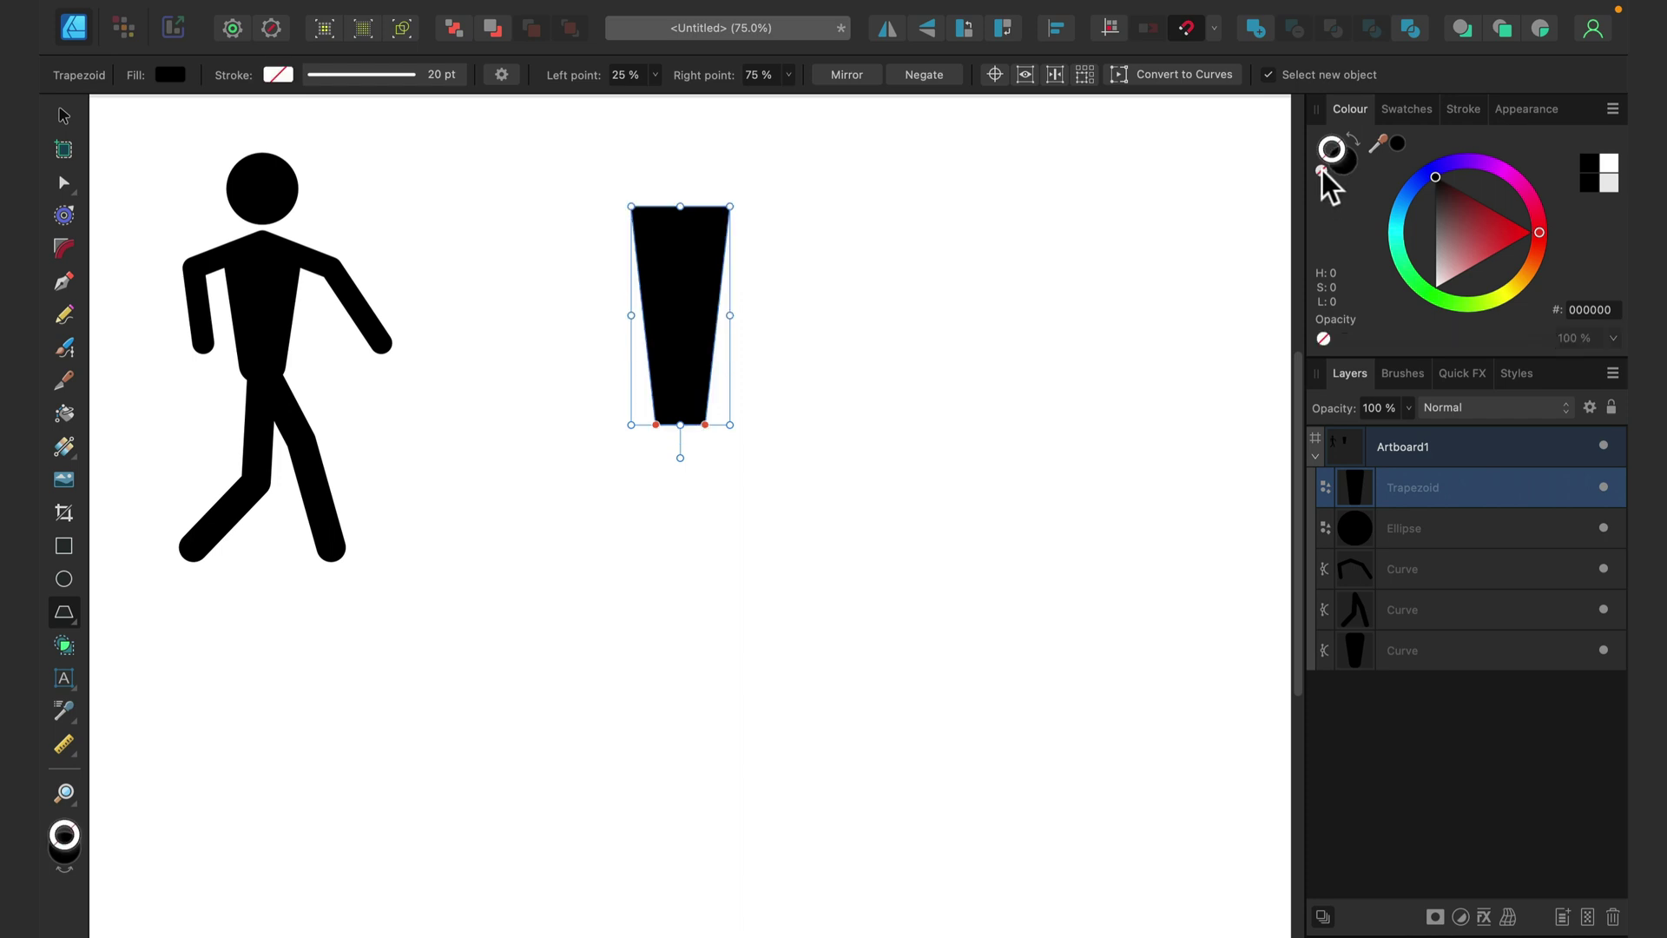
{"action": "left_click", "coordinate": [64, 115]}
{"action": "left_click_drag", "start_coordinate": [689, 271], "coordinate": [688, 327]}
{"action": "left_click", "coordinate": [821, 289]}
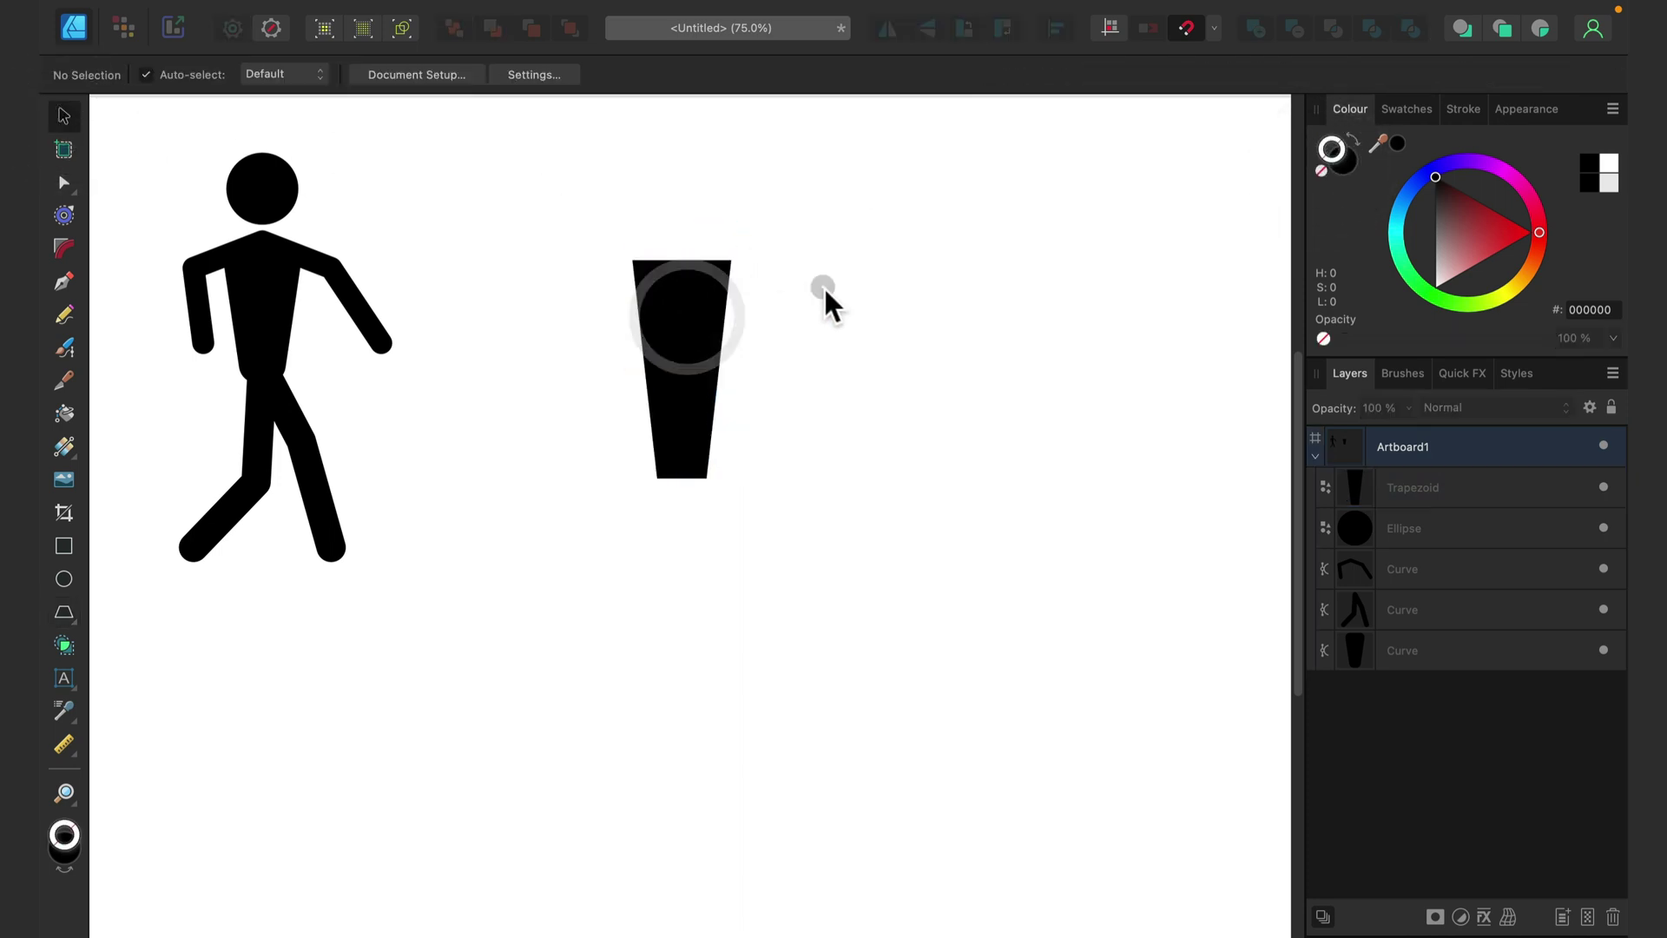
{"action": "left_click", "coordinate": [710, 308]}
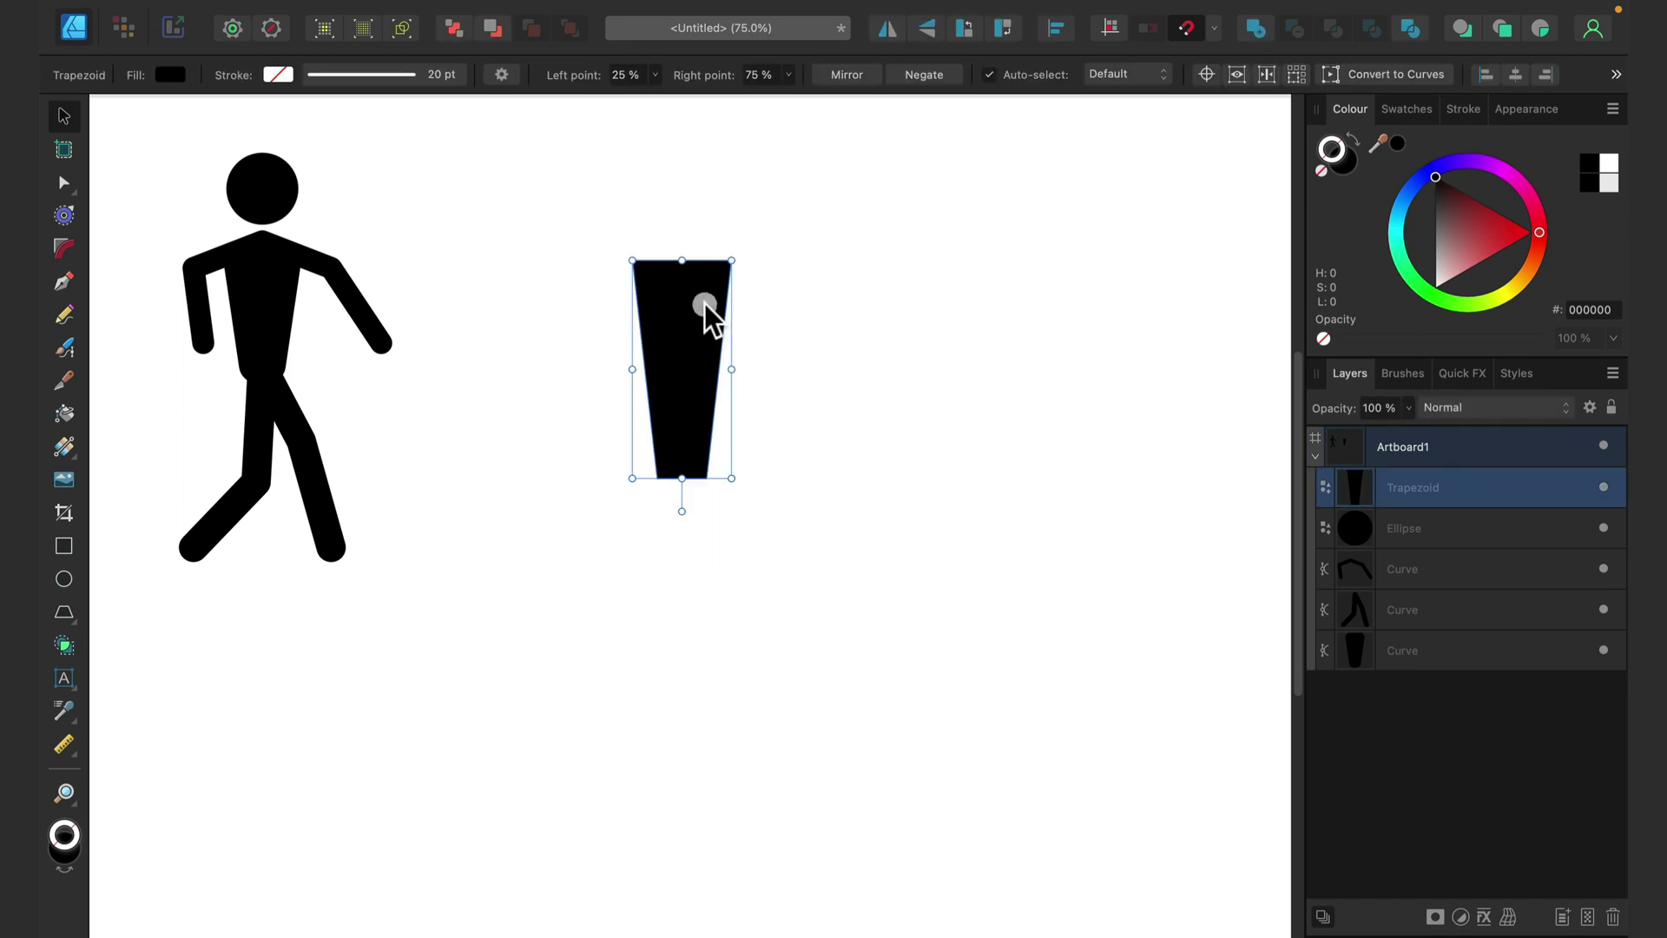
Round all the trapezoid's corners to a 6.2 mm radius and nudge the body slightly right
{"action": "left_click", "coordinate": [64, 249]}
{"action": "left_click_drag", "start_coordinate": [583, 205], "coordinate": [810, 543]}
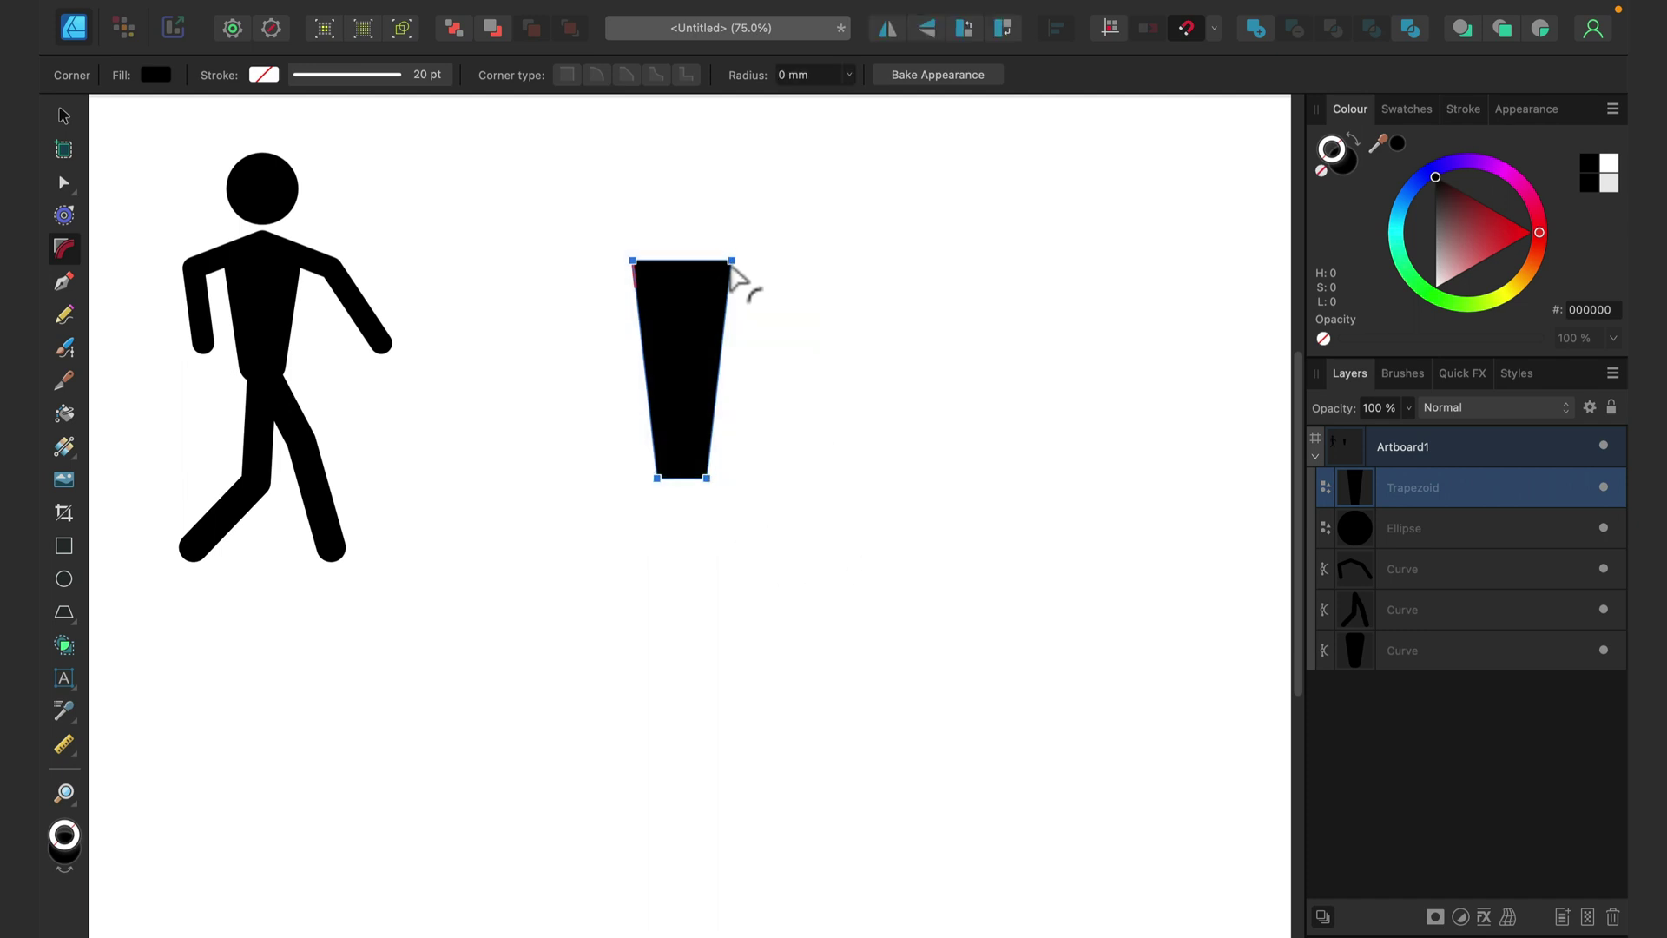
{"action": "left_click_drag", "start_coordinate": [731, 266], "coordinate": [707, 295]}
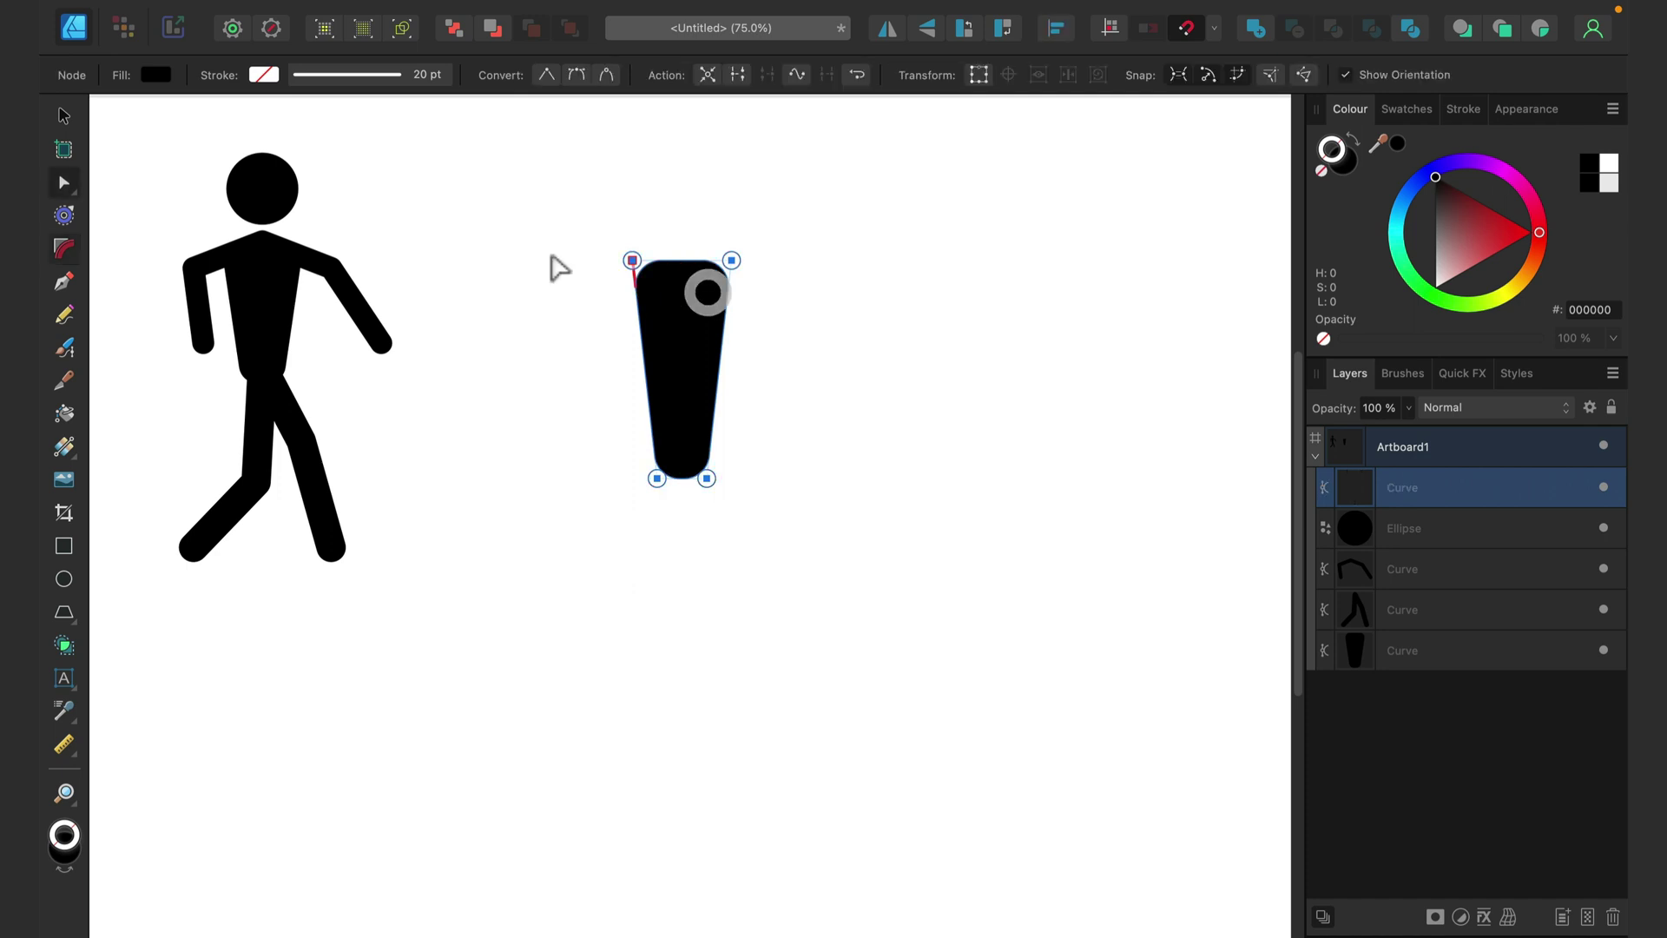
{"action": "left_click", "coordinate": [63, 116]}
{"action": "left_click_drag", "start_coordinate": [672, 357], "coordinate": [748, 354]}
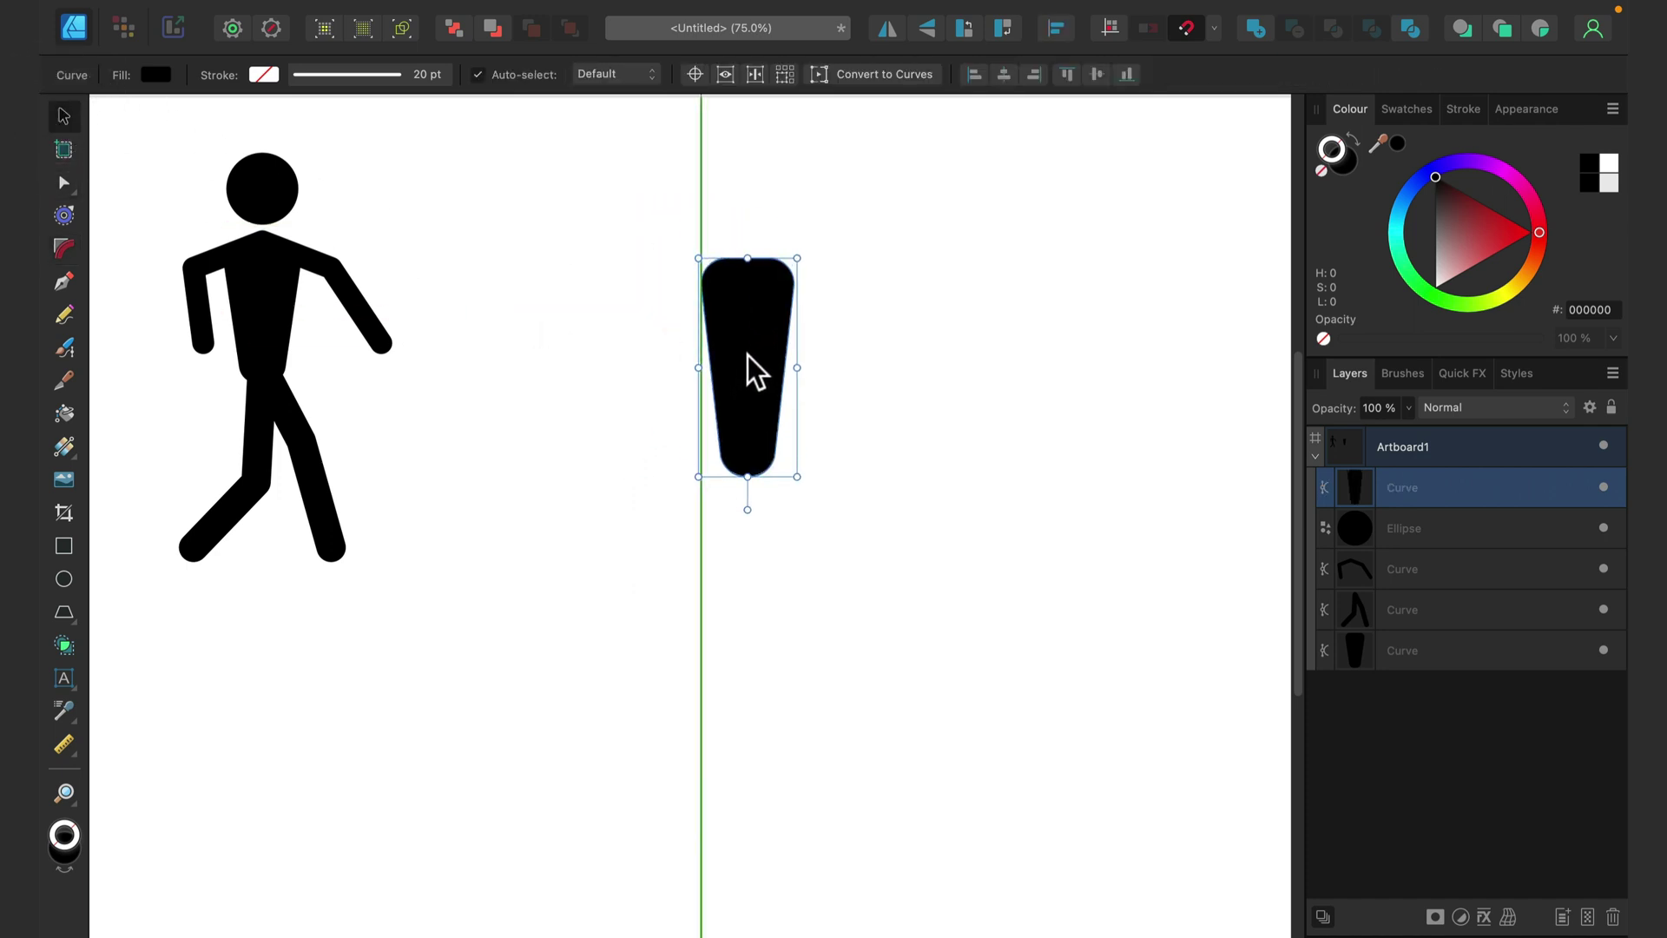
Draw a 21.4 mm black circle head just above the rounded body
{"action": "left_click", "coordinate": [920, 338]}
{"action": "left_click", "coordinate": [63, 579]}
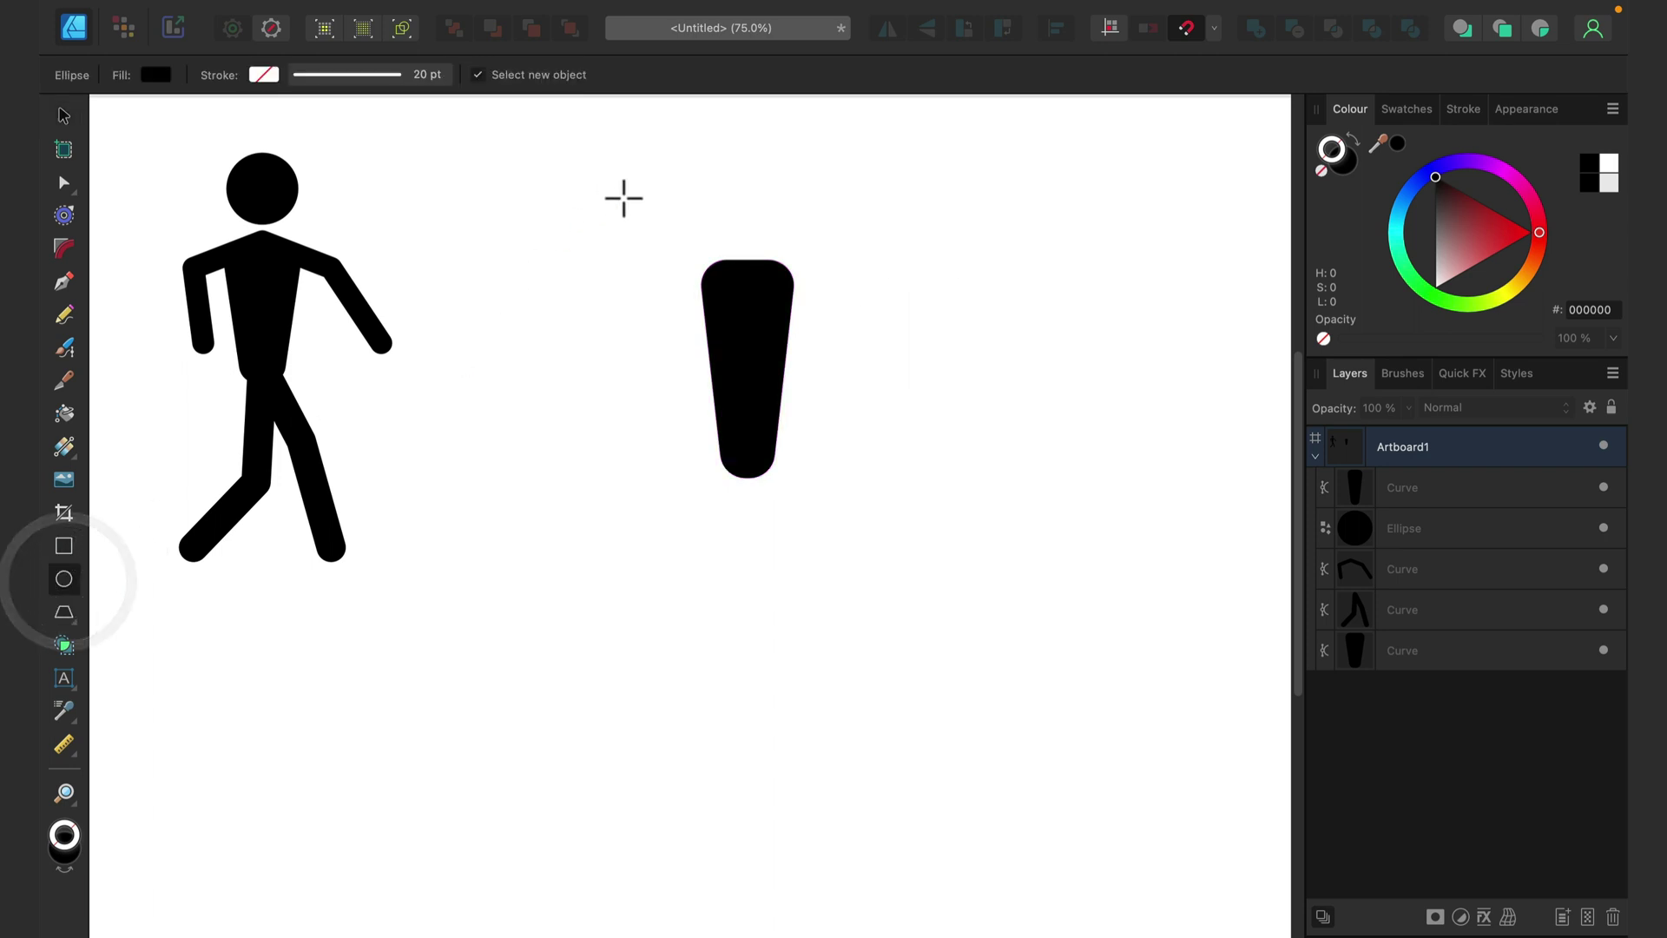
{"action": "mouse_move", "coordinate": [690, 153]}
{"action": "left_mouse_down"}
{"action": "mouse_move", "coordinate": [810, 270]}
{"action": "mouse_move", "coordinate": [754, 203]}
{"action": "mouse_move", "coordinate": [757, 217]}
{"action": "left_mouse_up"}
{"action": "key", "text": "shift"}
{"action": "left_click", "coordinate": [64, 116]}
{"action": "left_click", "coordinate": [886, 252]}
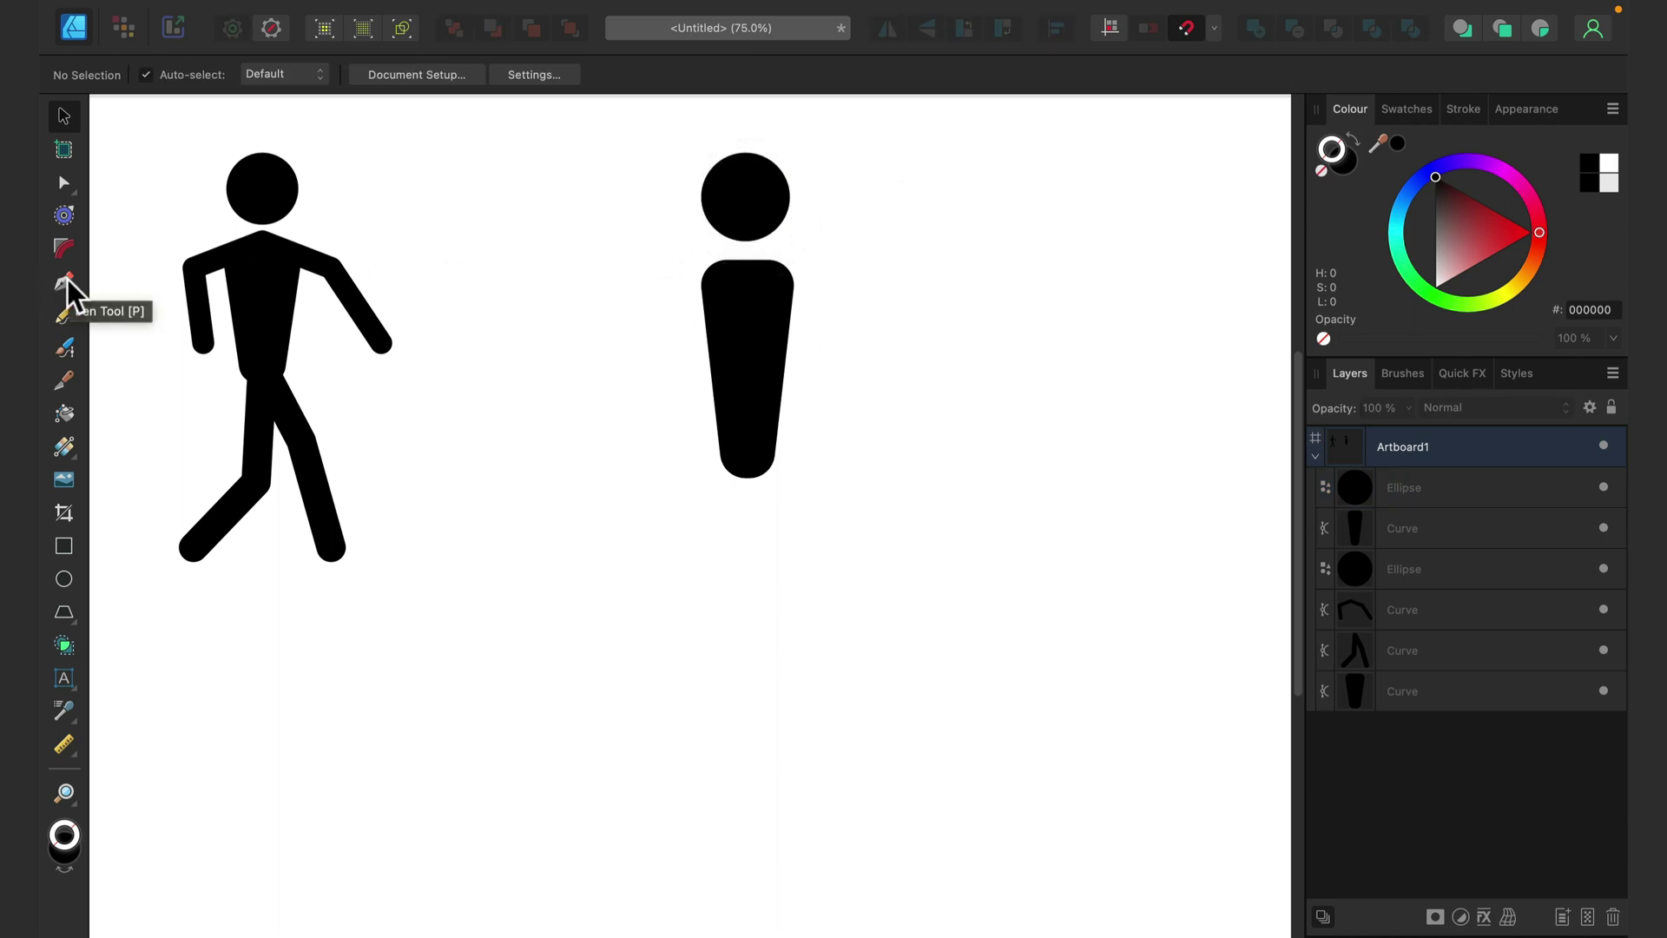
Draw a four-node pen path below the body forming two straight legs
{"action": "left_click", "coordinate": [66, 285]}
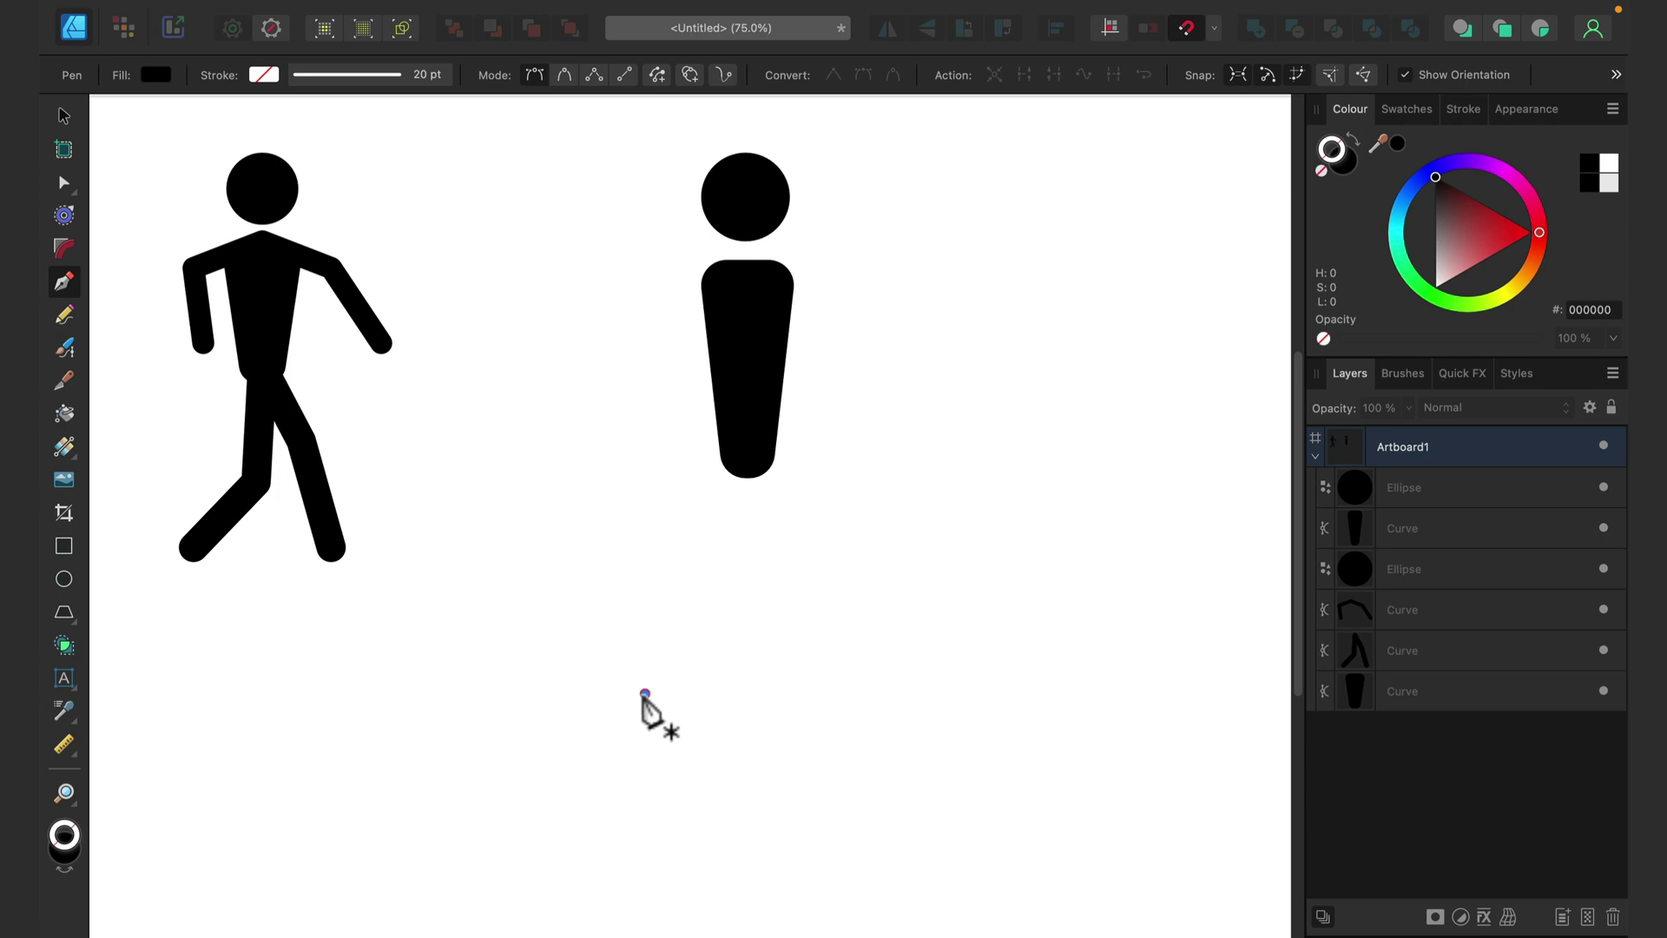
{"action": "left_click", "coordinate": [644, 693]}
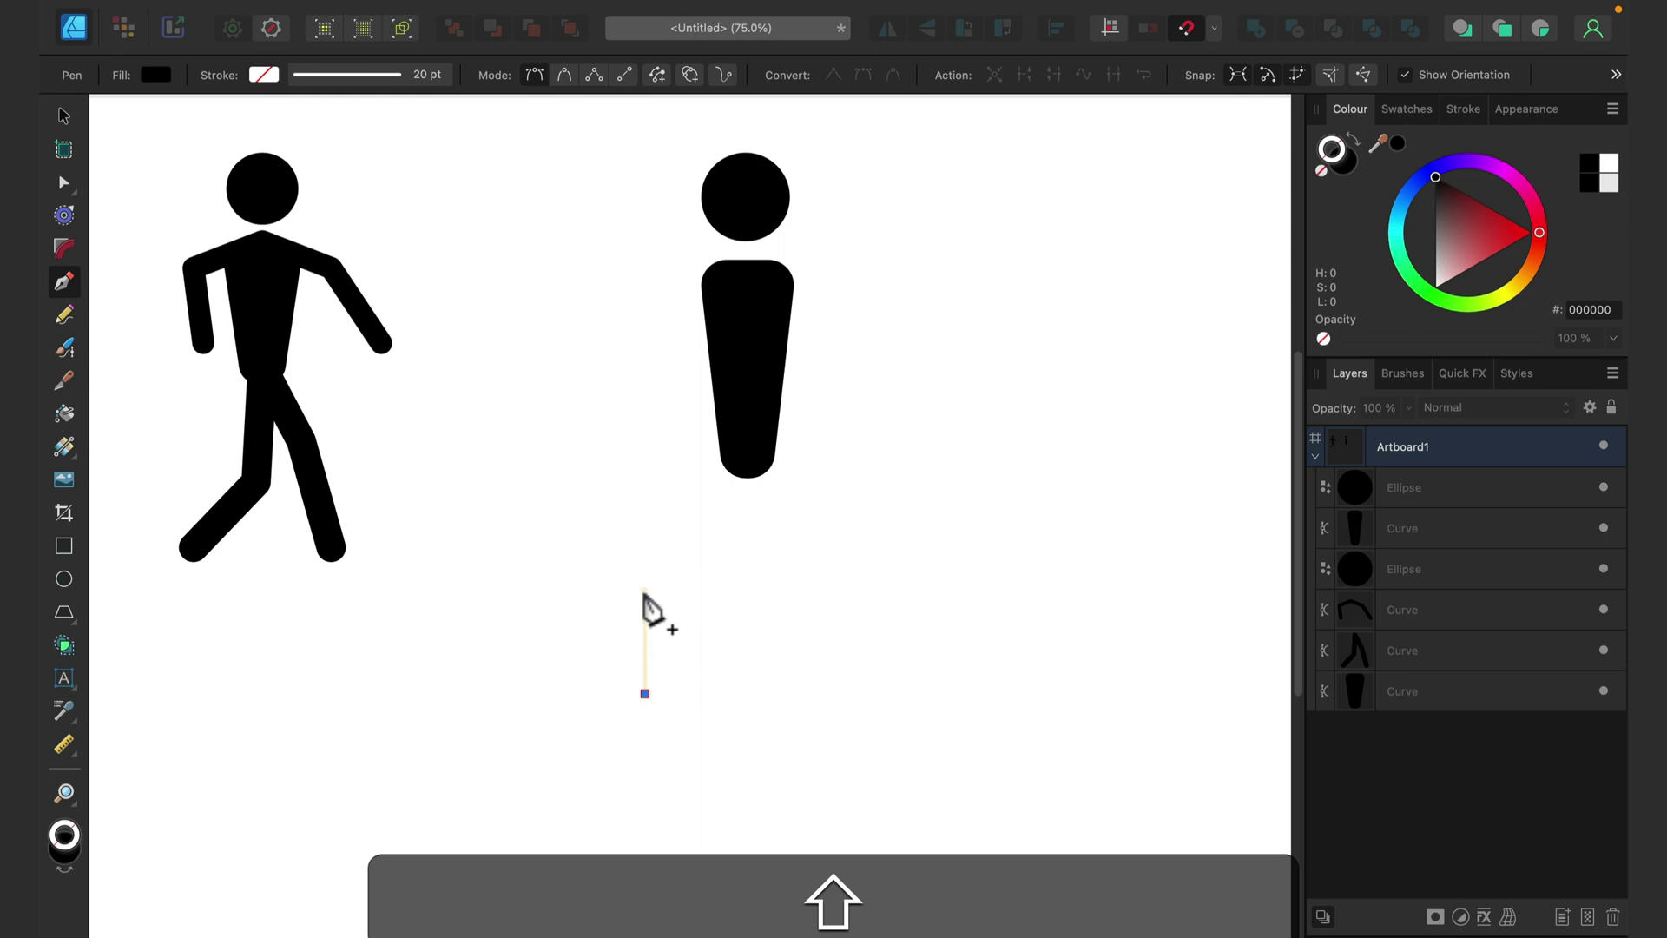
{"action": "left_click", "coordinate": [644, 580]}
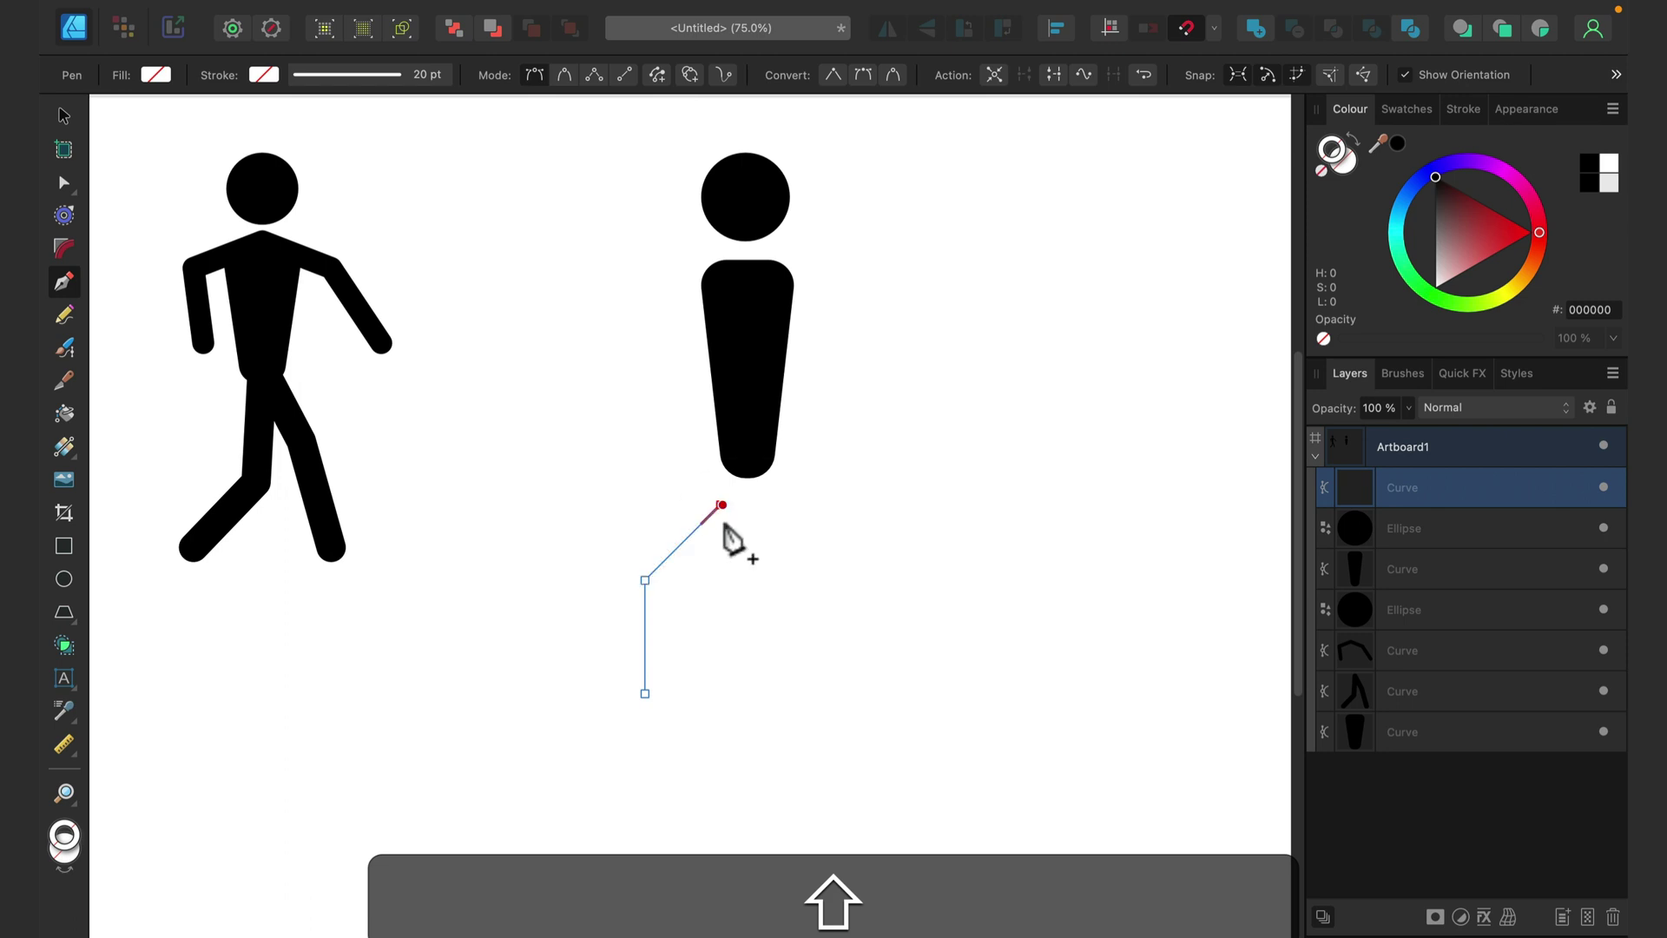
{"action": "left_click", "coordinate": [789, 574]}
{"action": "left_click", "coordinate": [788, 694]}
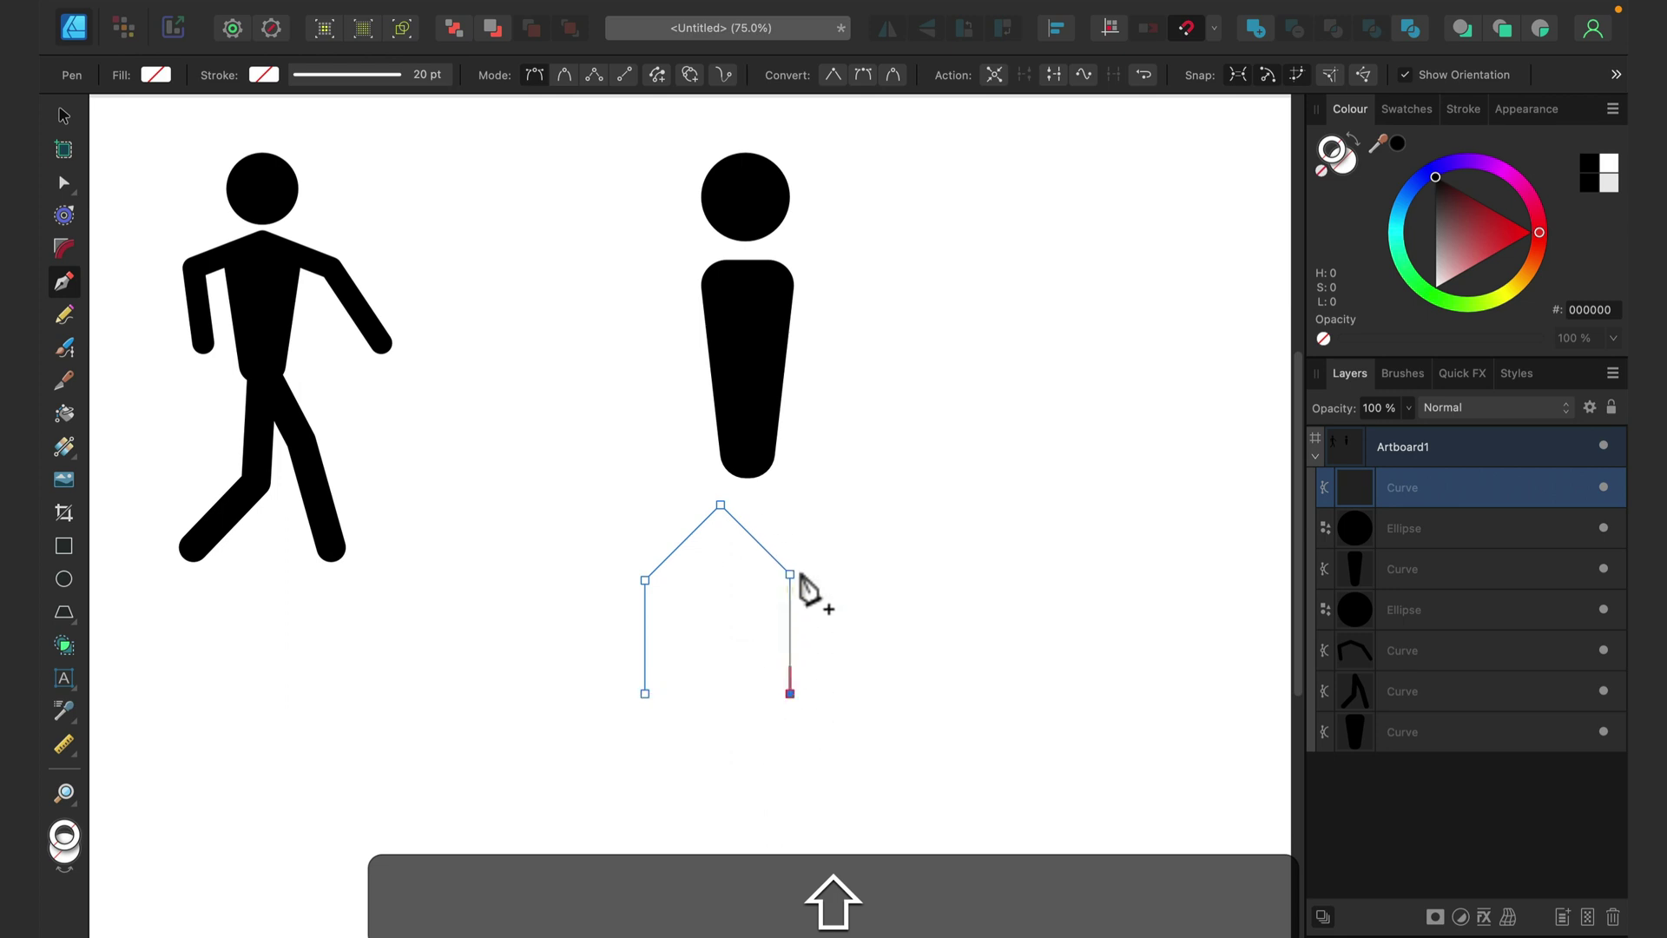
Set the legs path stroke width to 30 pt and move it up under the body
{"action": "left_click", "coordinate": [1464, 110]}
{"action": "mouse_move", "coordinate": [1459, 178]}
{"action": "left_mouse_down"}
{"action": "mouse_move", "coordinate": [1518, 176]}
{"action": "mouse_move", "coordinate": [1417, 175]}
{"action": "mouse_move", "coordinate": [1483, 176]}
{"action": "left_mouse_up"}
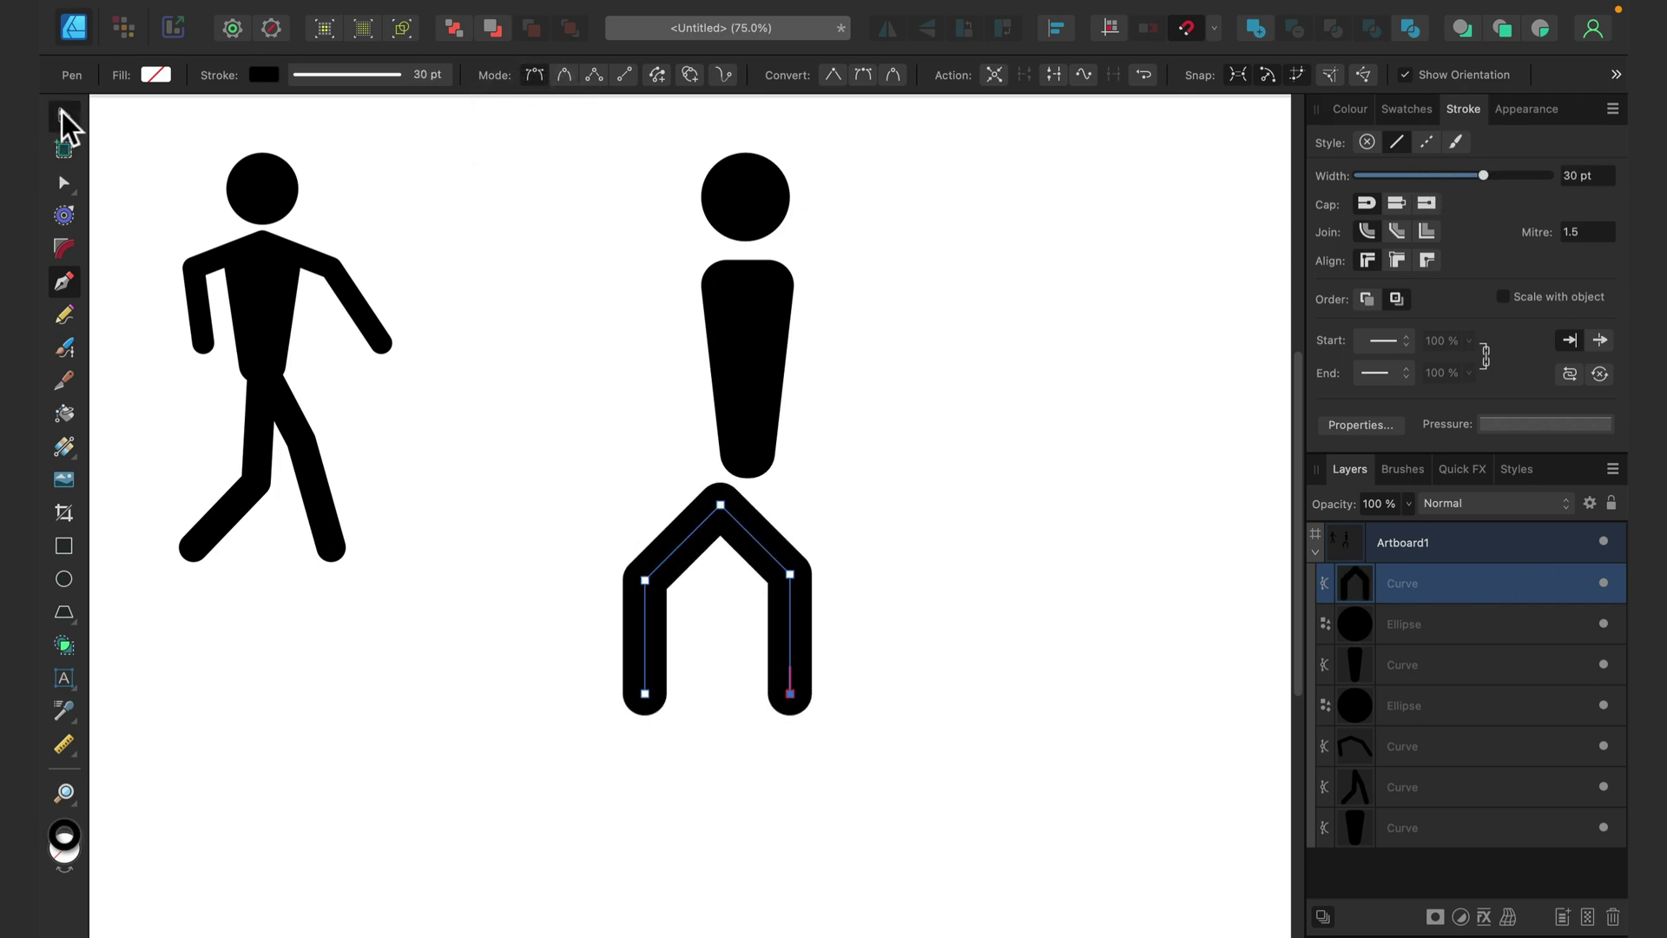
{"action": "left_click", "coordinate": [64, 115]}
{"action": "left_click_drag", "start_coordinate": [764, 547], "coordinate": [784, 503]}
Duplicate the legs path and move the copy up around the head as raised arms
{"action": "left_click", "coordinate": [900, 368]}
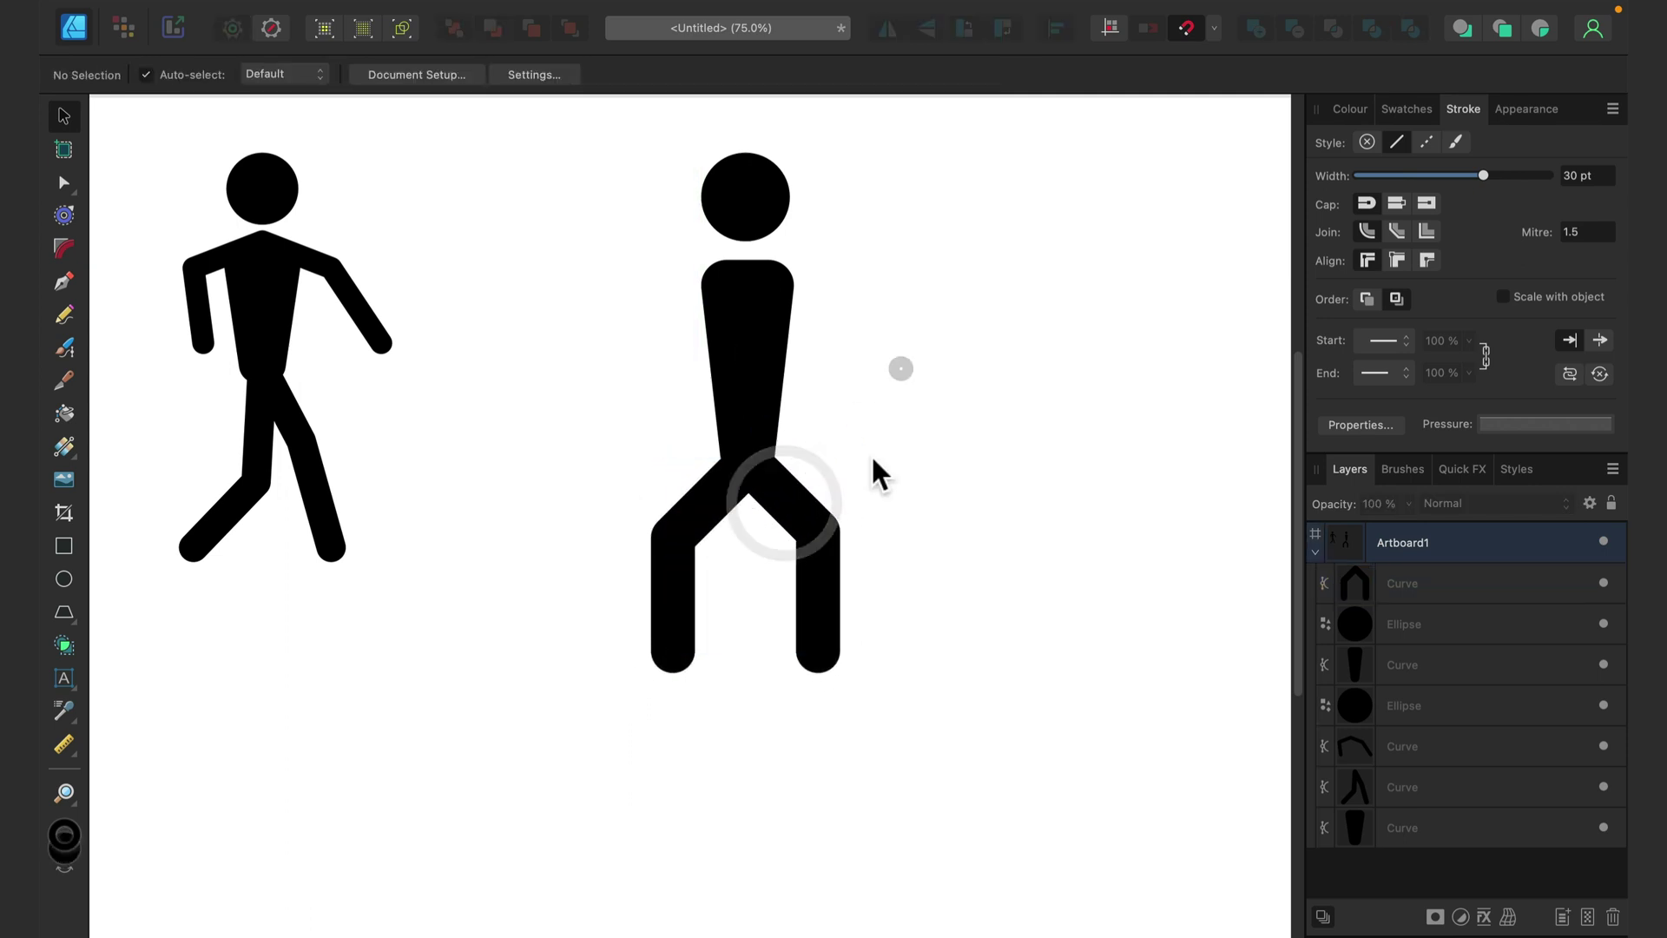
{"action": "left_click", "coordinate": [820, 585]}
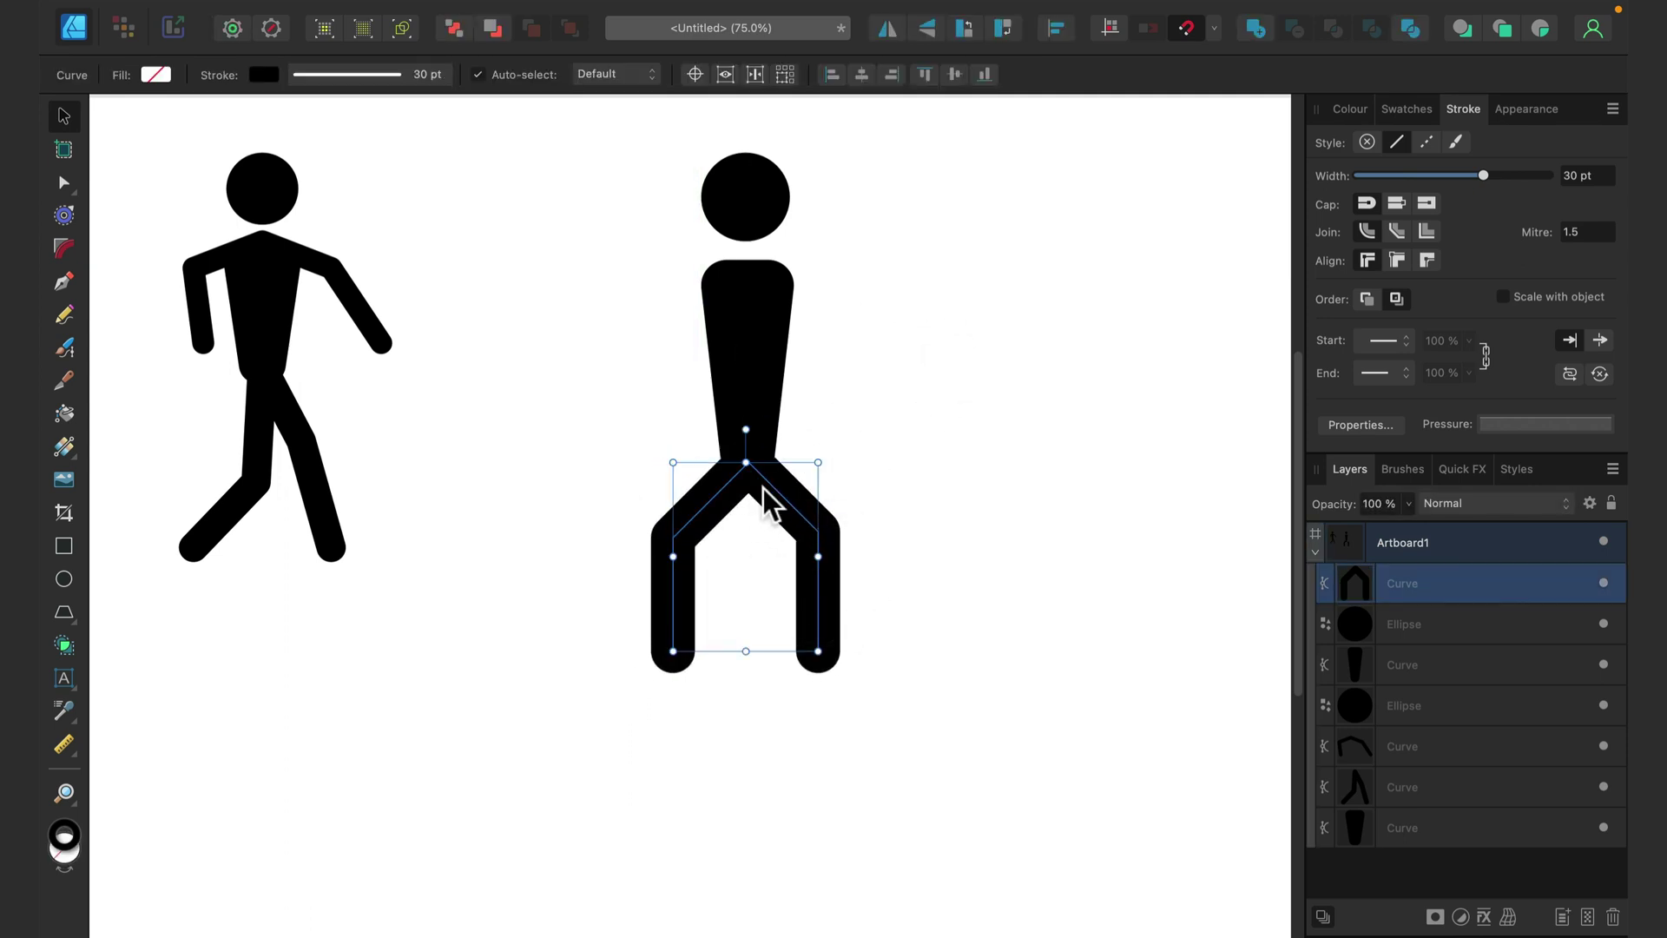
{"action": "right_click", "coordinate": [1457, 590]}
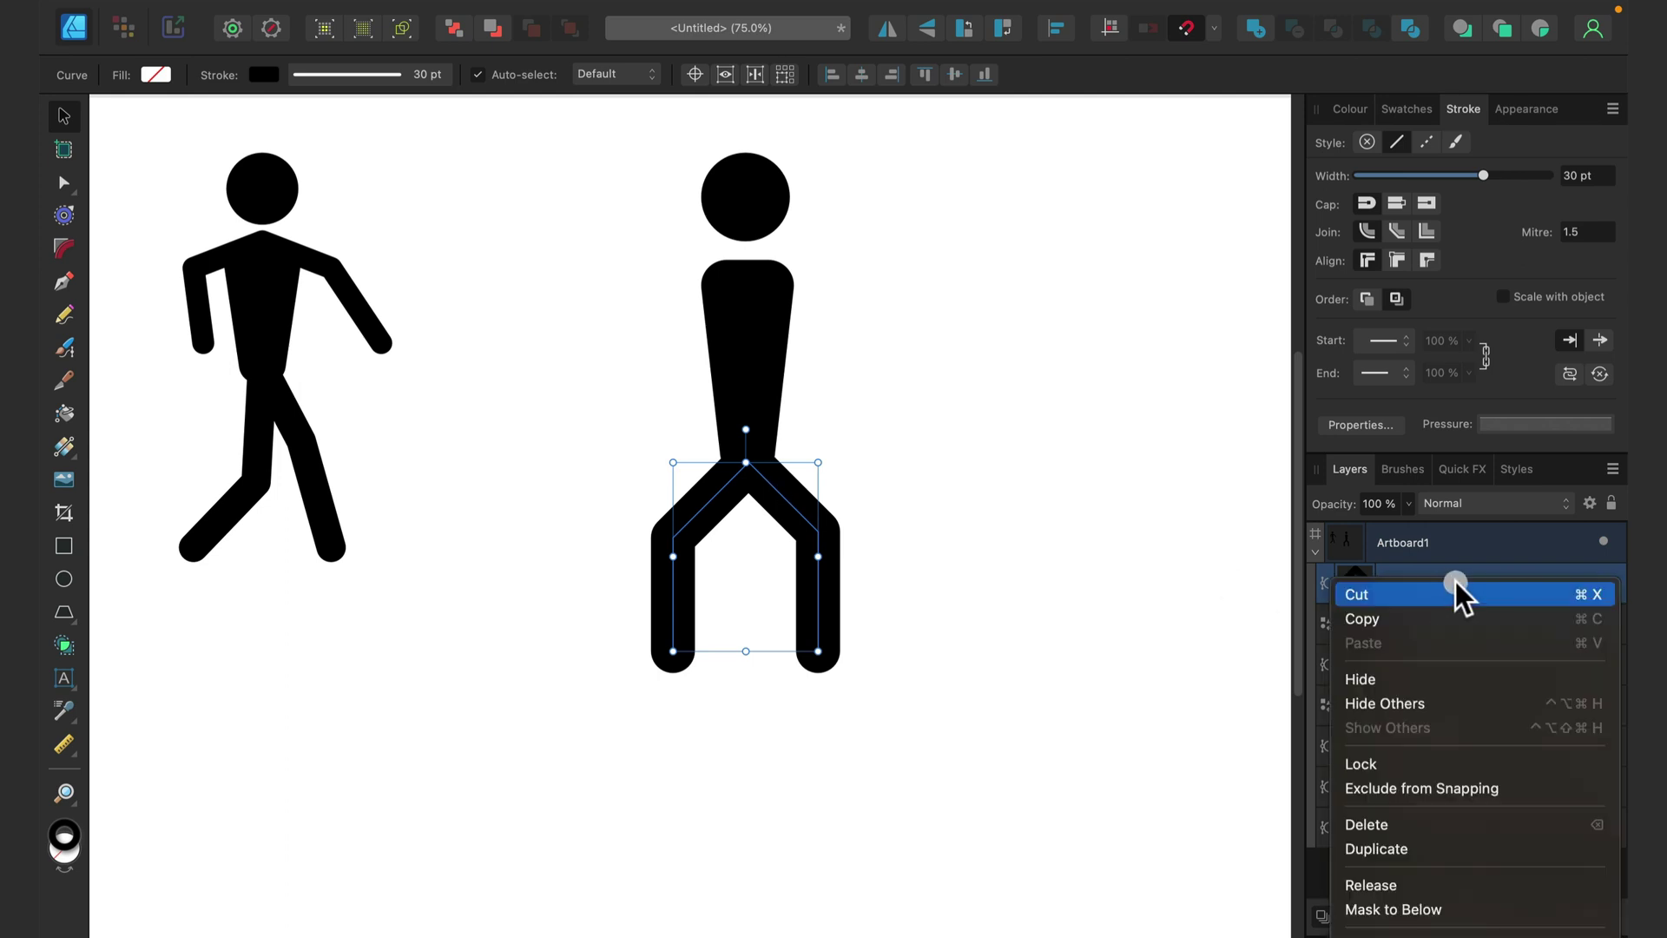
{"action": "left_click", "coordinate": [1435, 851]}
{"action": "left_click_drag", "start_coordinate": [785, 510], "coordinate": [804, 269]}
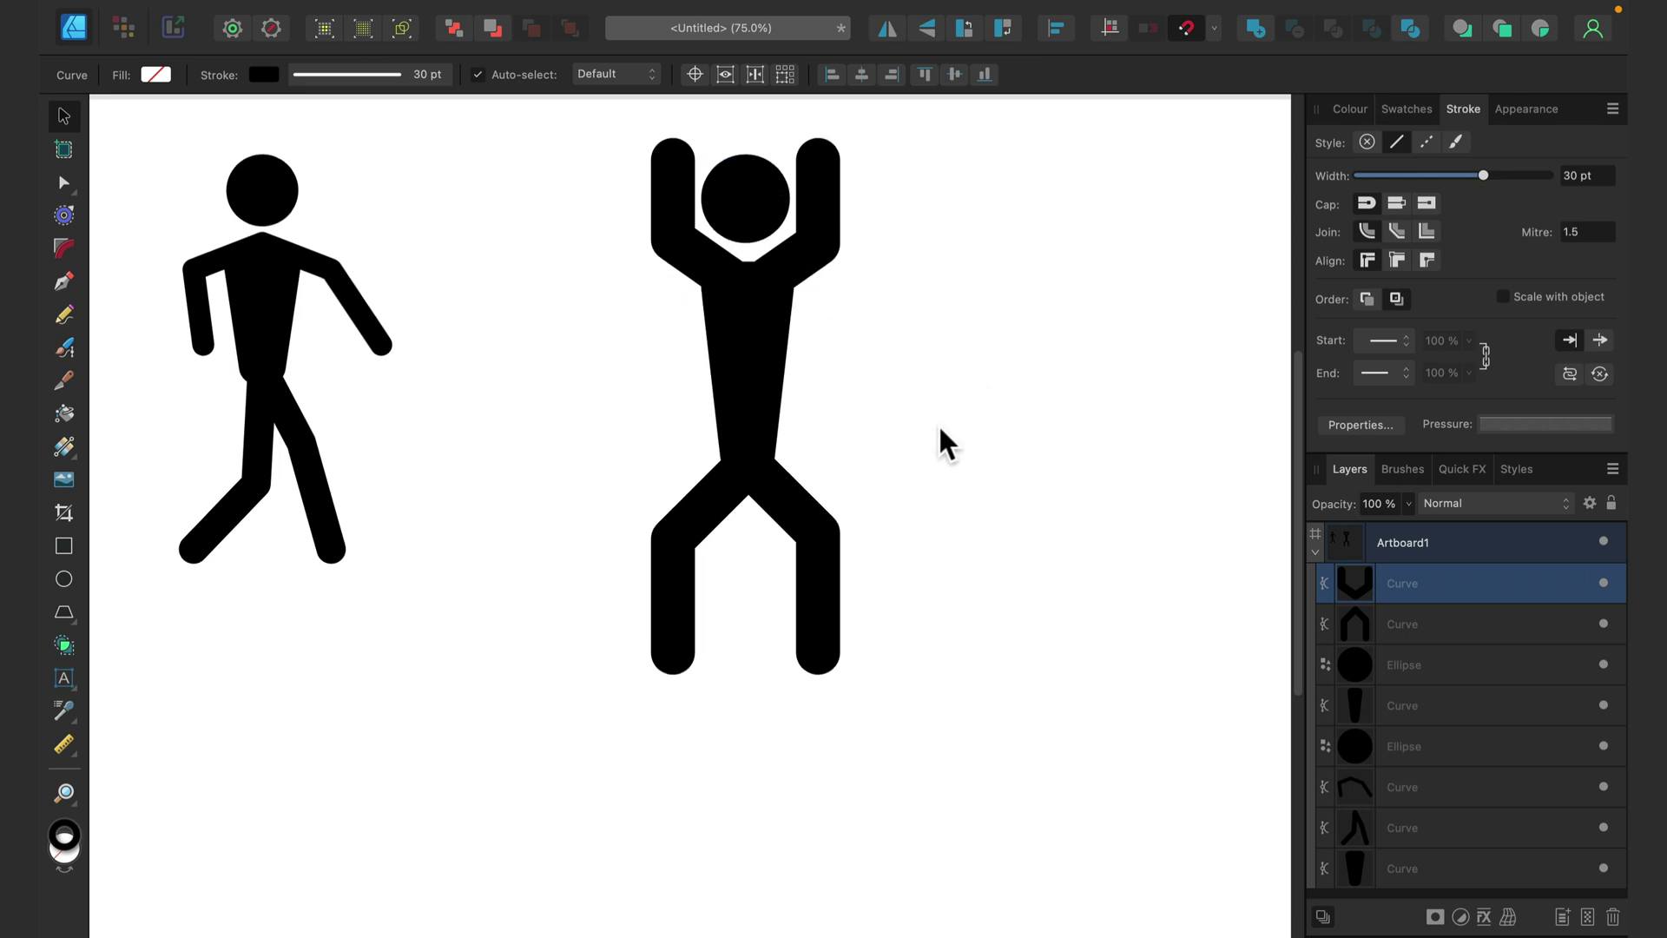
Select all parts of the second figure and move it lower
{"action": "scroll", "coordinate": [937, 443], "scroll_direction": "up", "scroll_amount": 3}
{"action": "left_click", "coordinate": [521, 236]}
{"action": "left_click_drag", "start_coordinate": [521, 213], "coordinate": [1064, 812]}
{"action": "left_click_drag", "start_coordinate": [752, 477], "coordinate": [812, 521]}
{"action": "left_click", "coordinate": [960, 495]}
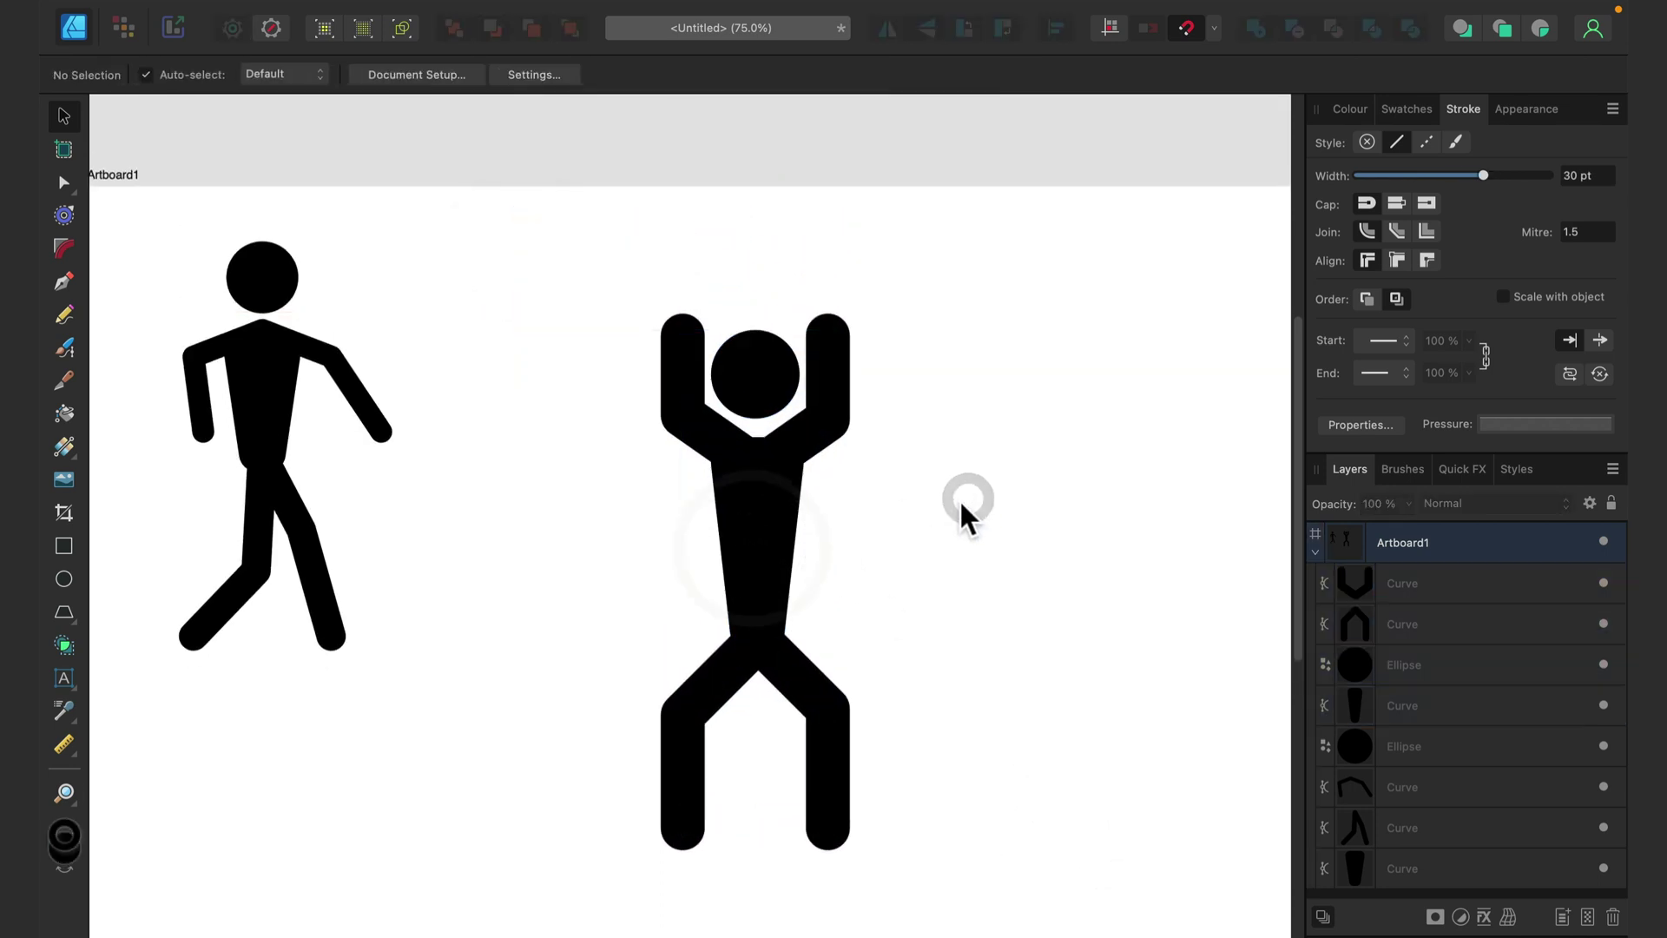
{"action": "scroll", "coordinate": [893, 510], "scroll_direction": "down", "scroll_amount": 6}
{"action": "scroll", "coordinate": [836, 504], "scroll_direction": "up", "scroll_amount": 4}
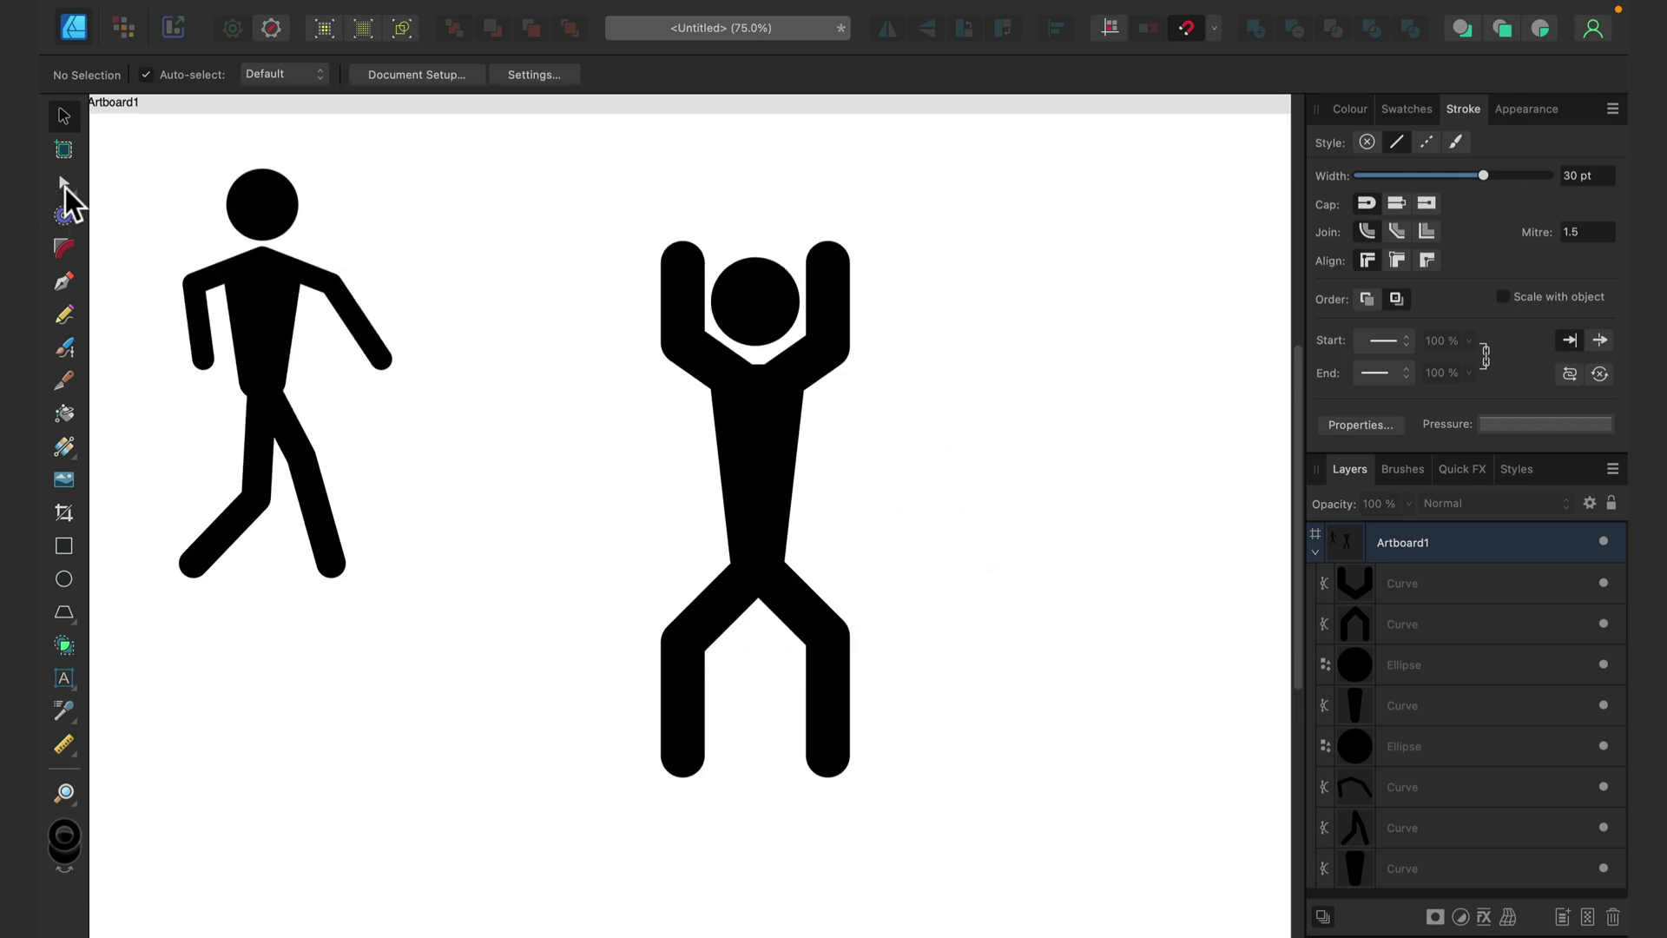
Reshape the arm nodes so the left arm bends down-left and the right forearm points out right
{"action": "left_click", "coordinate": [65, 184]}
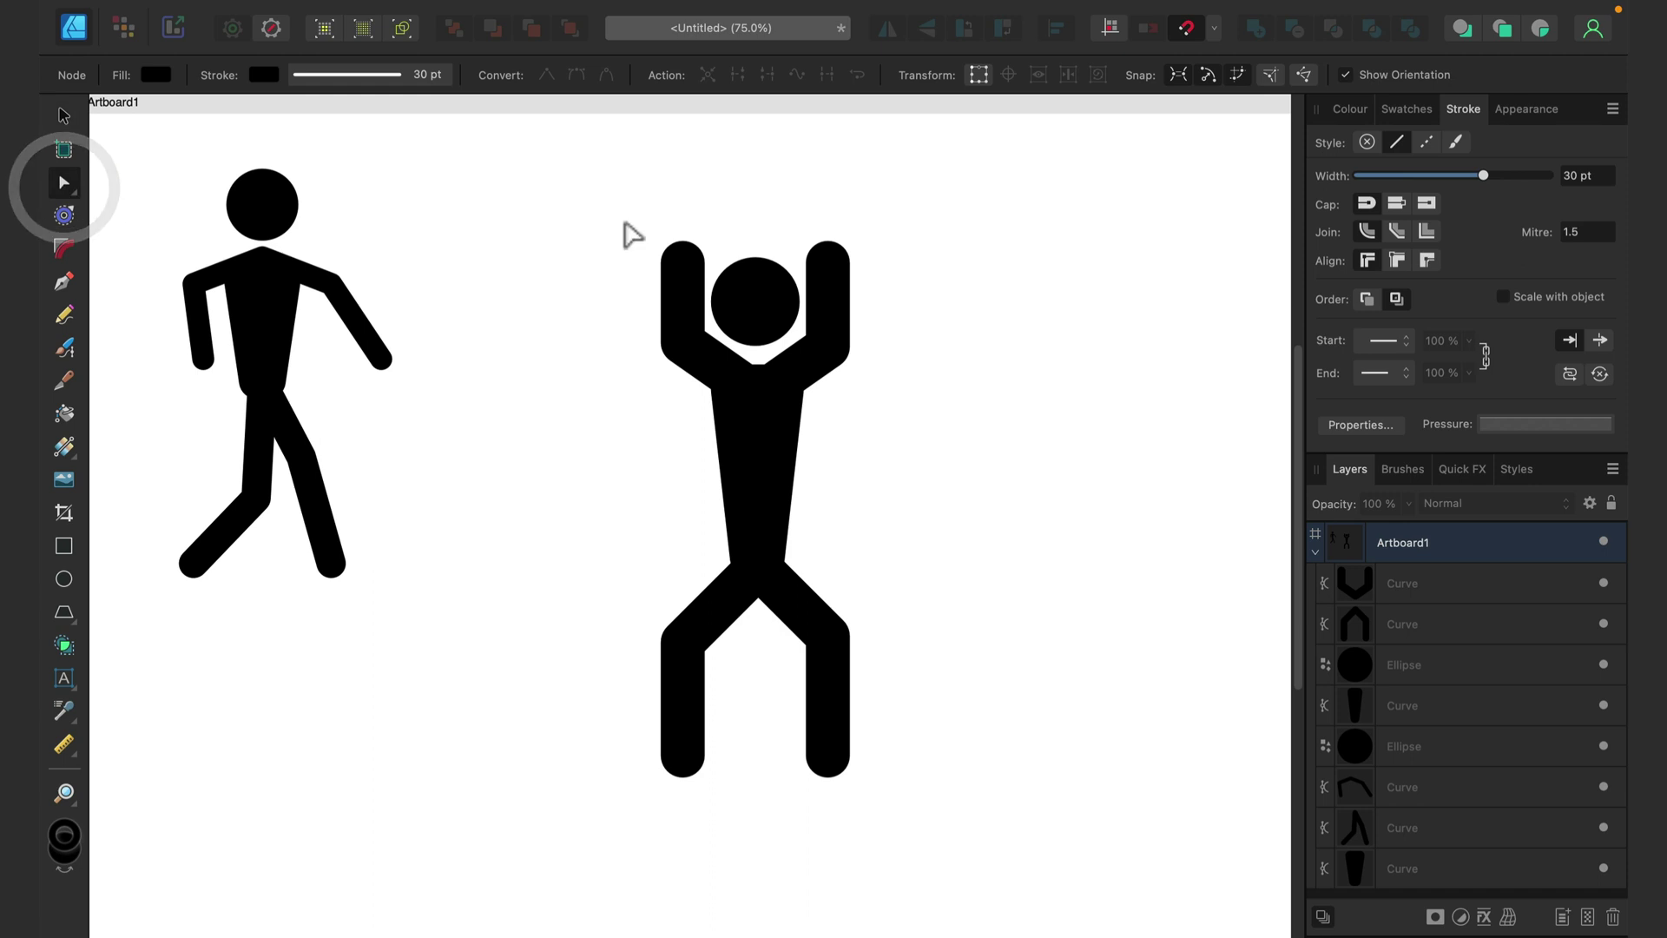
{"action": "left_click", "coordinate": [681, 276]}
{"action": "left_click_drag", "start_coordinate": [683, 265], "coordinate": [560, 450]}
{"action": "left_click_drag", "start_coordinate": [683, 345], "coordinate": [633, 452]}
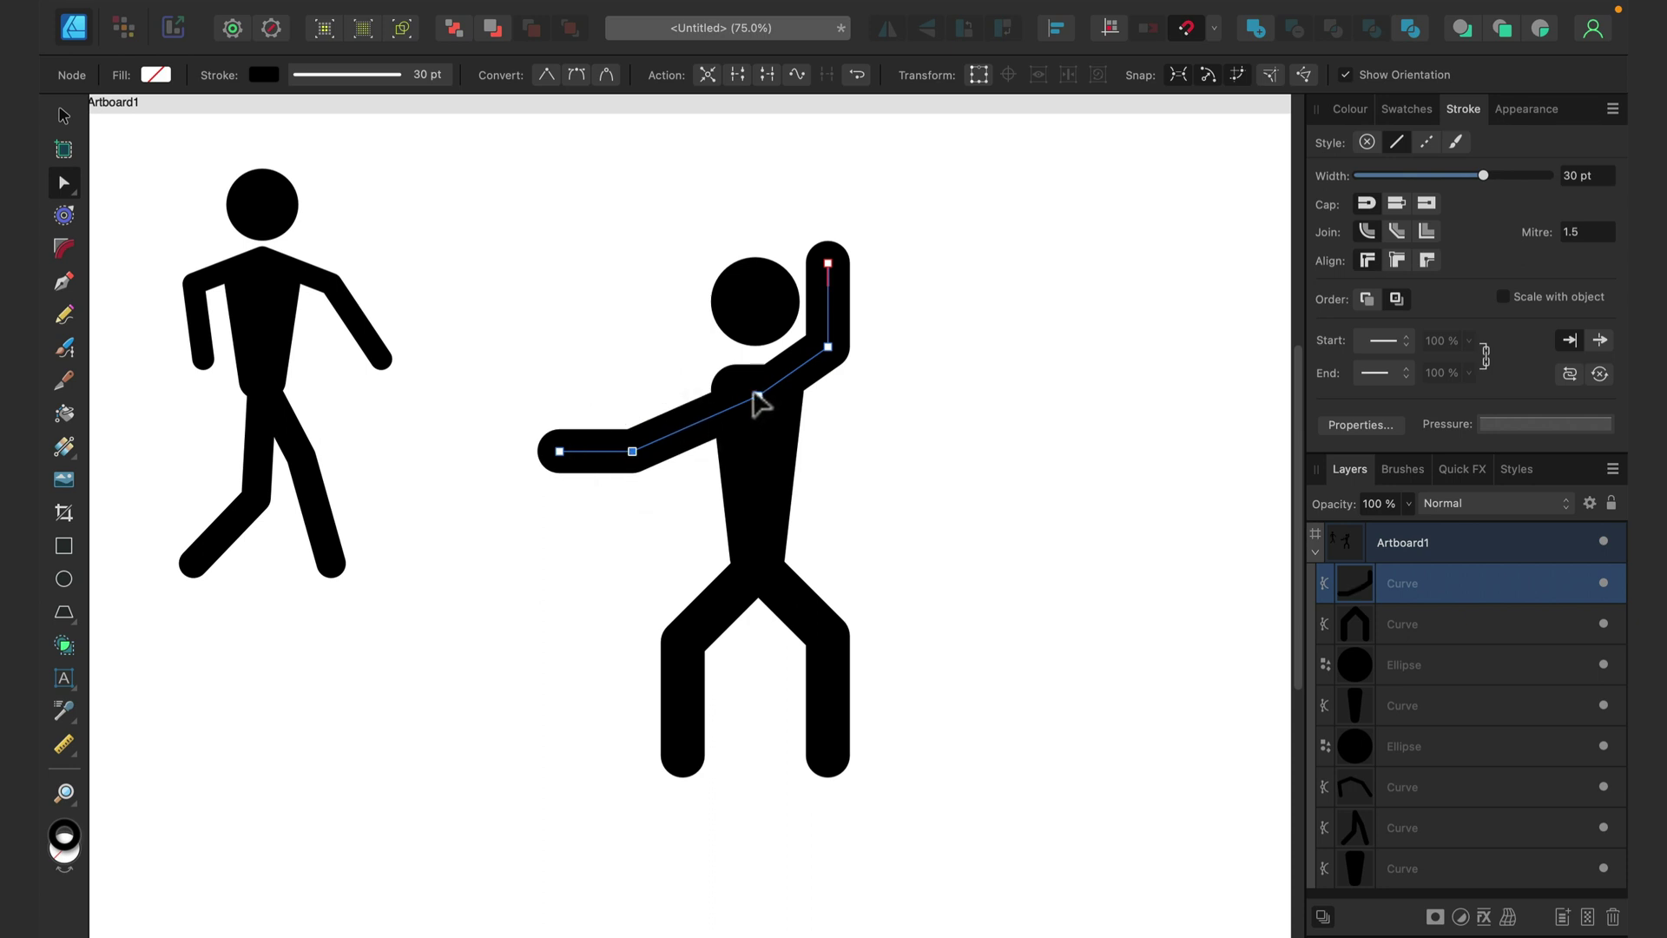
{"action": "left_click_drag", "start_coordinate": [757, 393], "coordinate": [868, 422]}
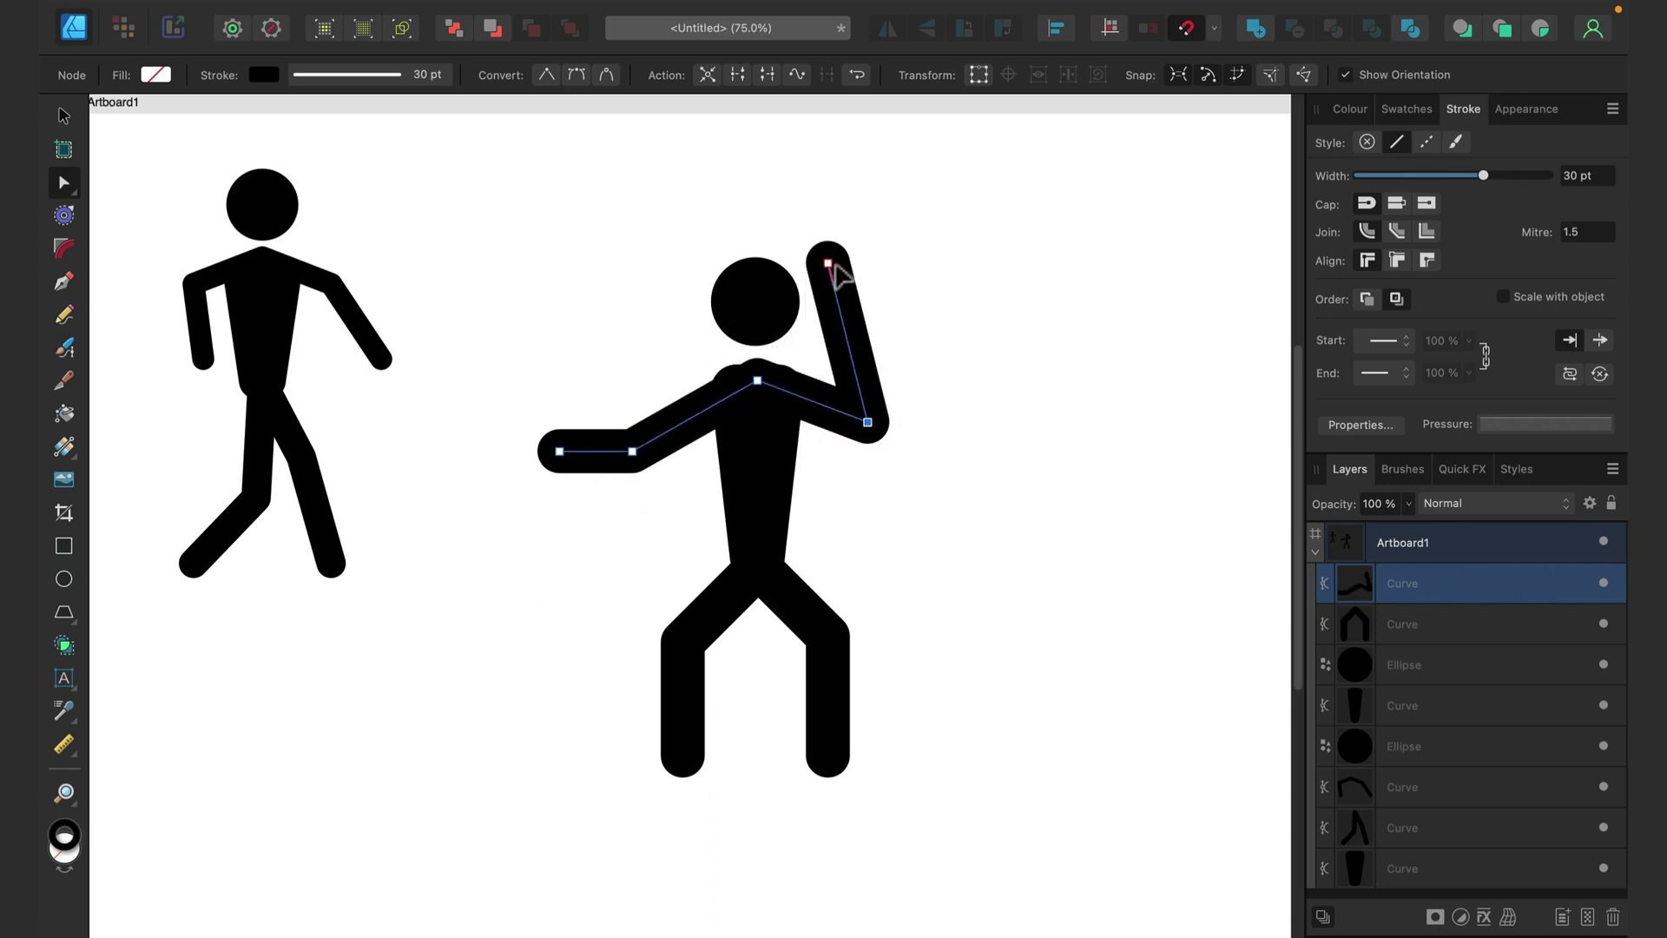
{"action": "left_click_drag", "start_coordinate": [839, 271], "coordinate": [915, 304]}
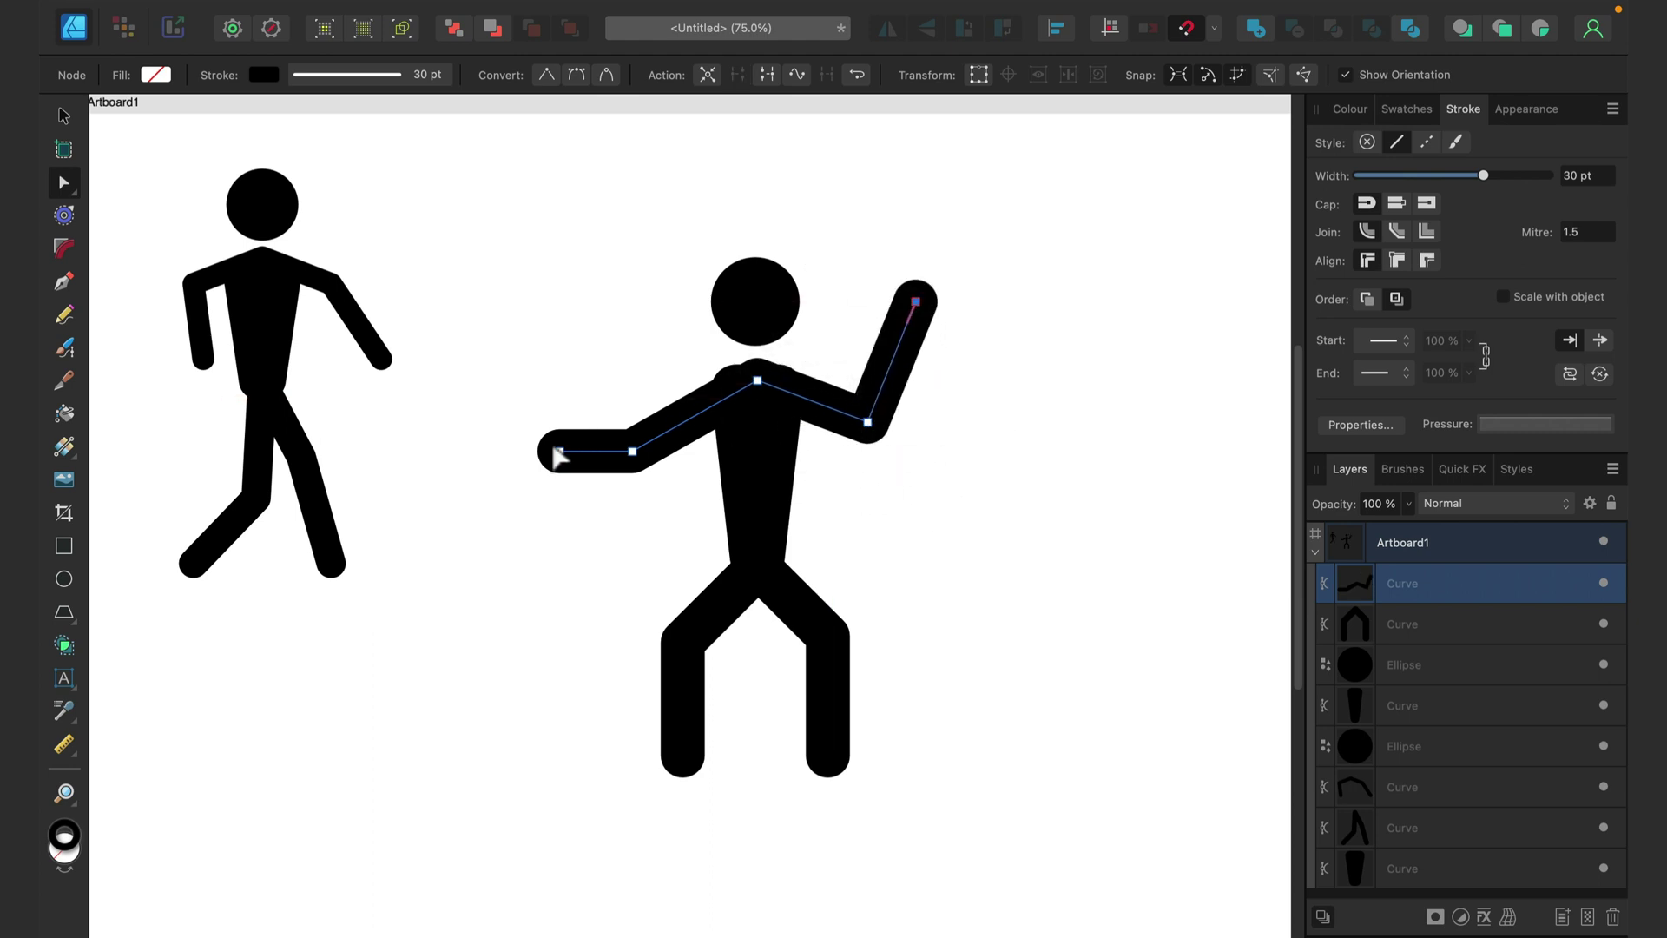
{"action": "left_click_drag", "start_coordinate": [560, 453], "coordinate": [609, 401]}
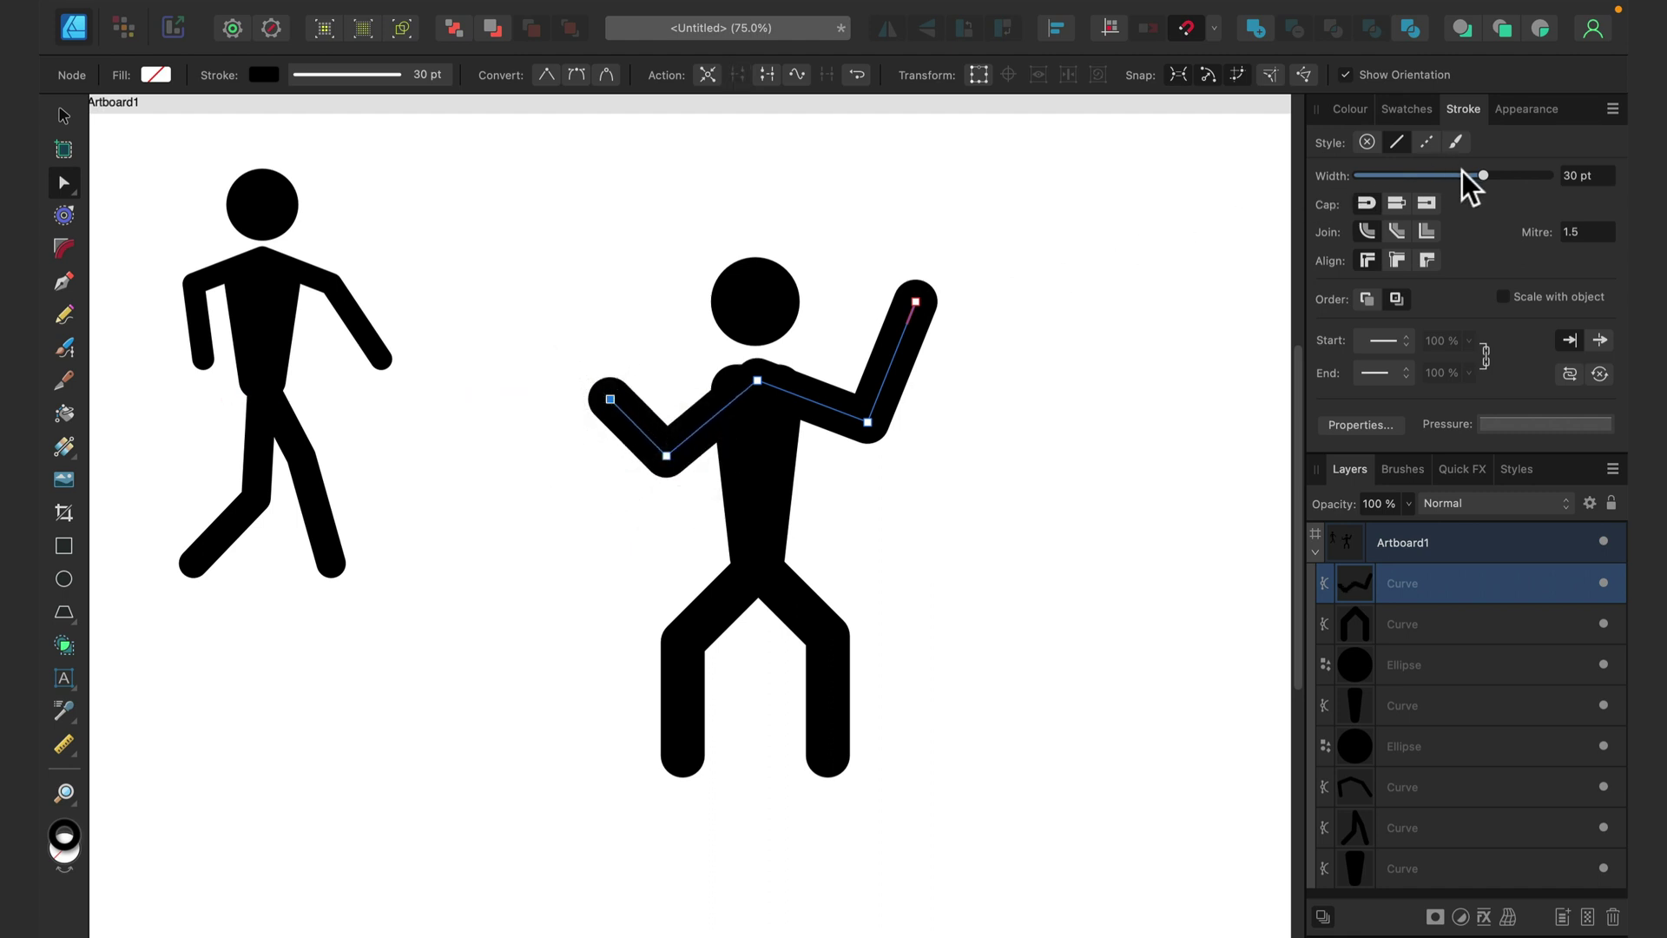
Thin the arms' stroke from 30 pt to 22 pt and shift the shoulder point left
{"action": "left_click_drag", "start_coordinate": [1476, 172], "coordinate": [1460, 172]}
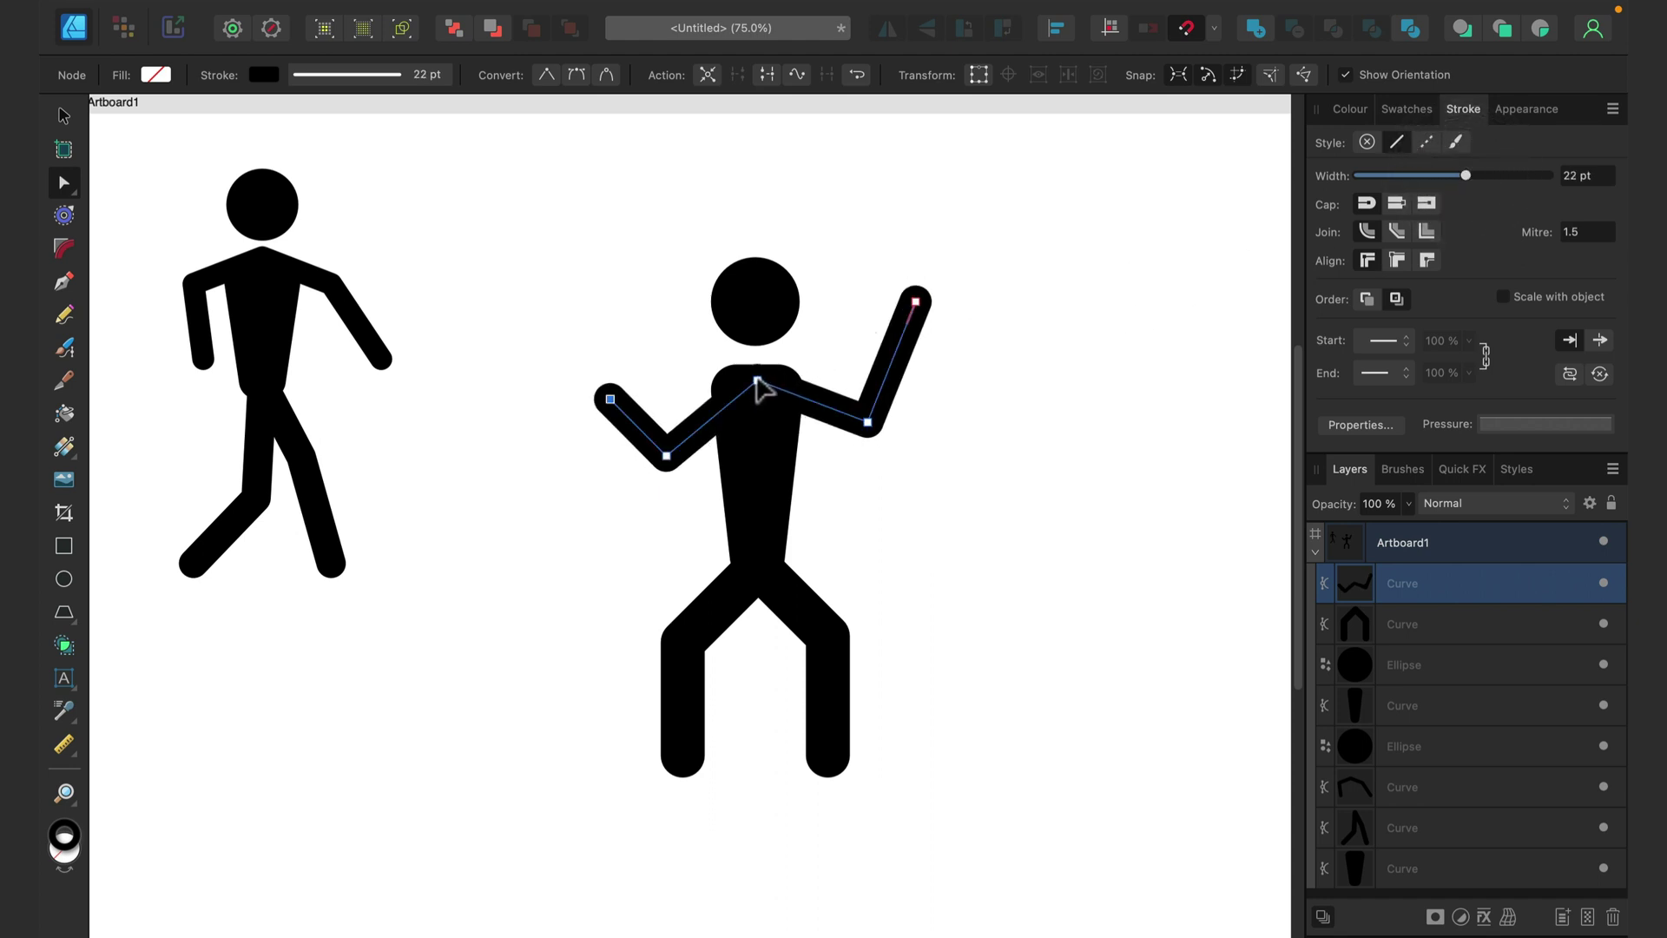
{"action": "left_click_drag", "start_coordinate": [748, 380], "coordinate": [789, 380]}
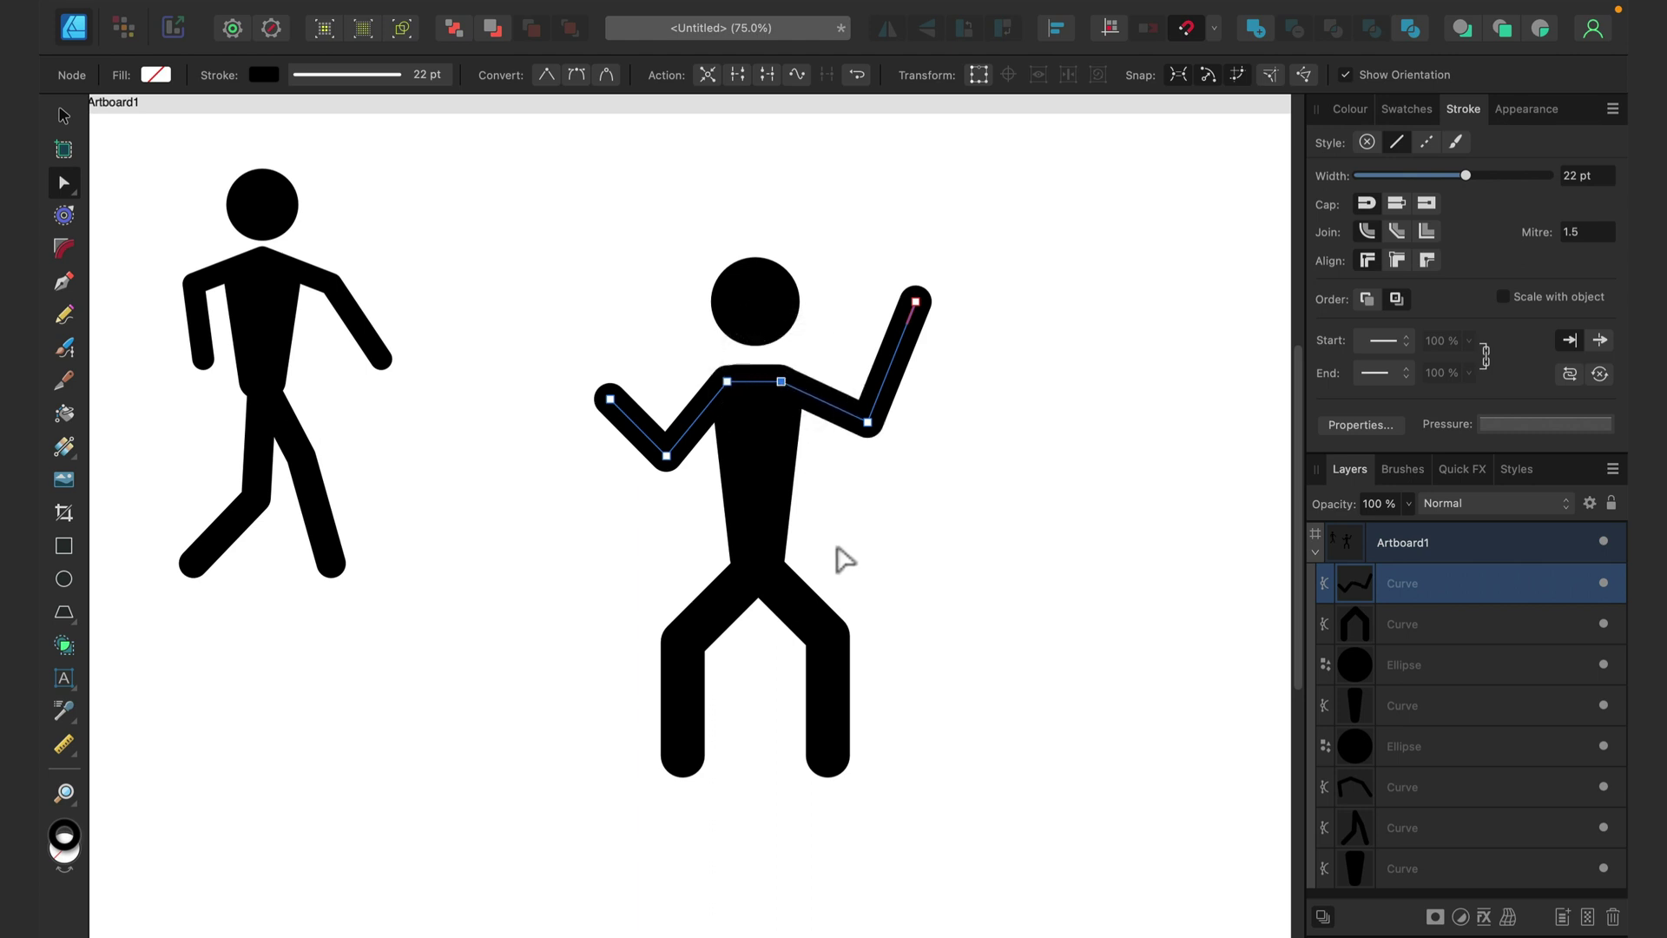
{"action": "scroll", "coordinate": [830, 540], "scroll_direction": "down", "scroll_amount": 1}
Lengthen both legs by lowering the feet and bend the knees inward into a new stance
{"action": "left_click", "coordinate": [815, 608]}
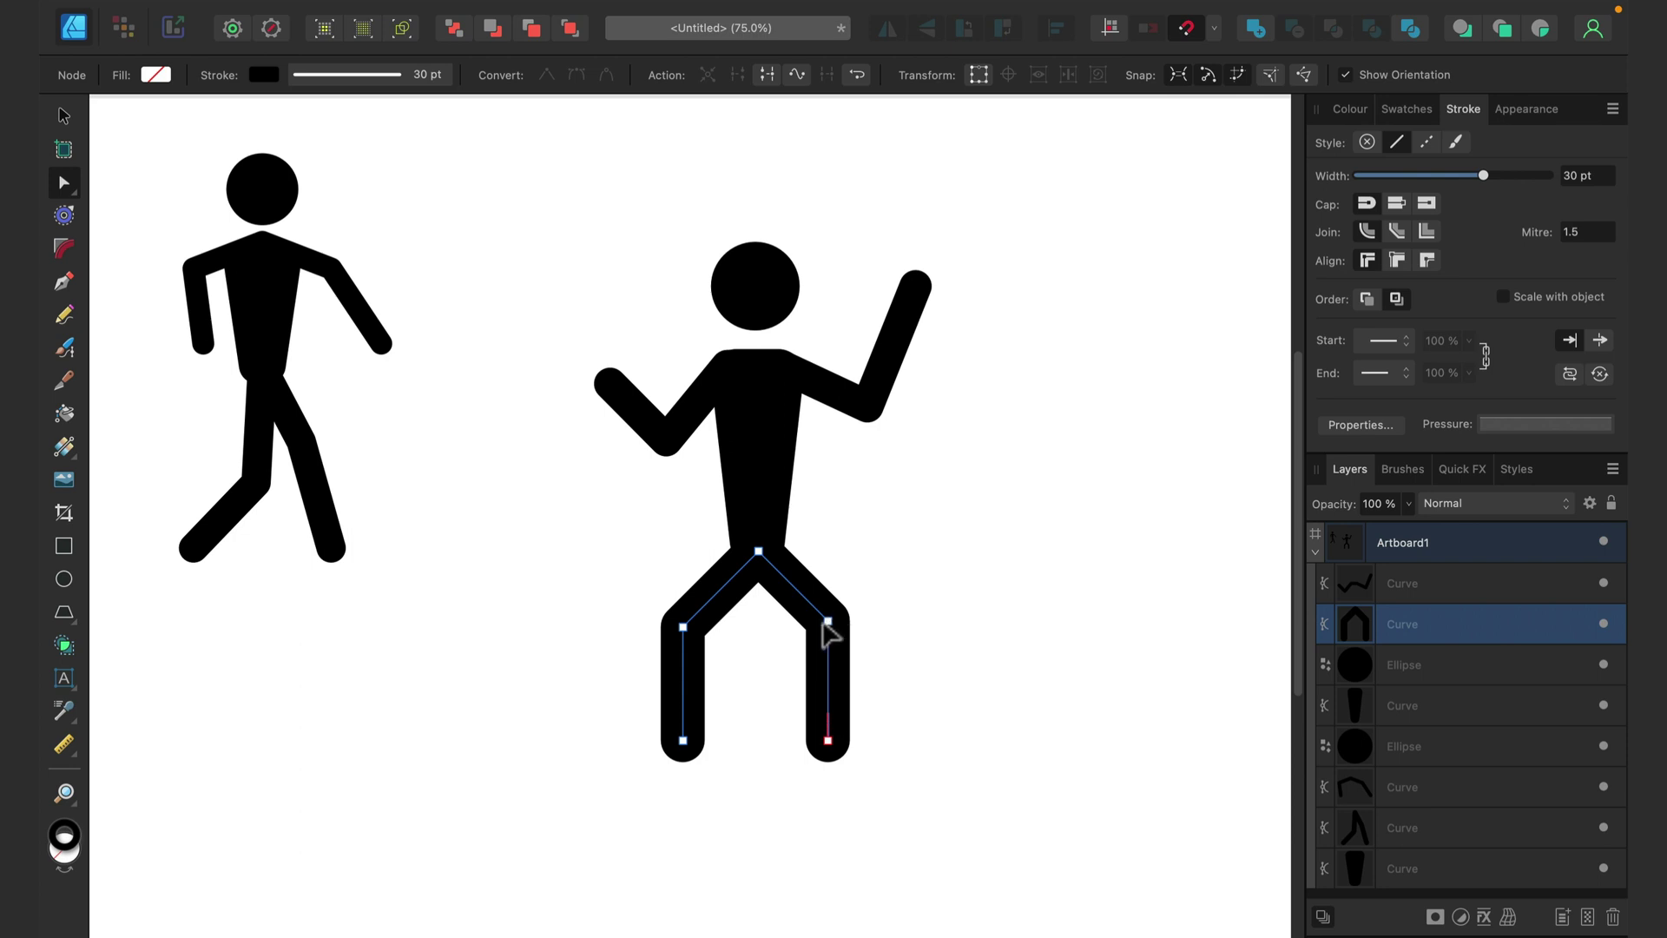
{"action": "left_click_drag", "start_coordinate": [828, 622], "coordinate": [804, 638]}
{"action": "left_click_drag", "start_coordinate": [828, 740], "coordinate": [838, 768]}
{"action": "left_click_drag", "start_coordinate": [684, 740], "coordinate": [683, 766]}
{"action": "left_click_drag", "start_coordinate": [681, 627], "coordinate": [701, 638]}
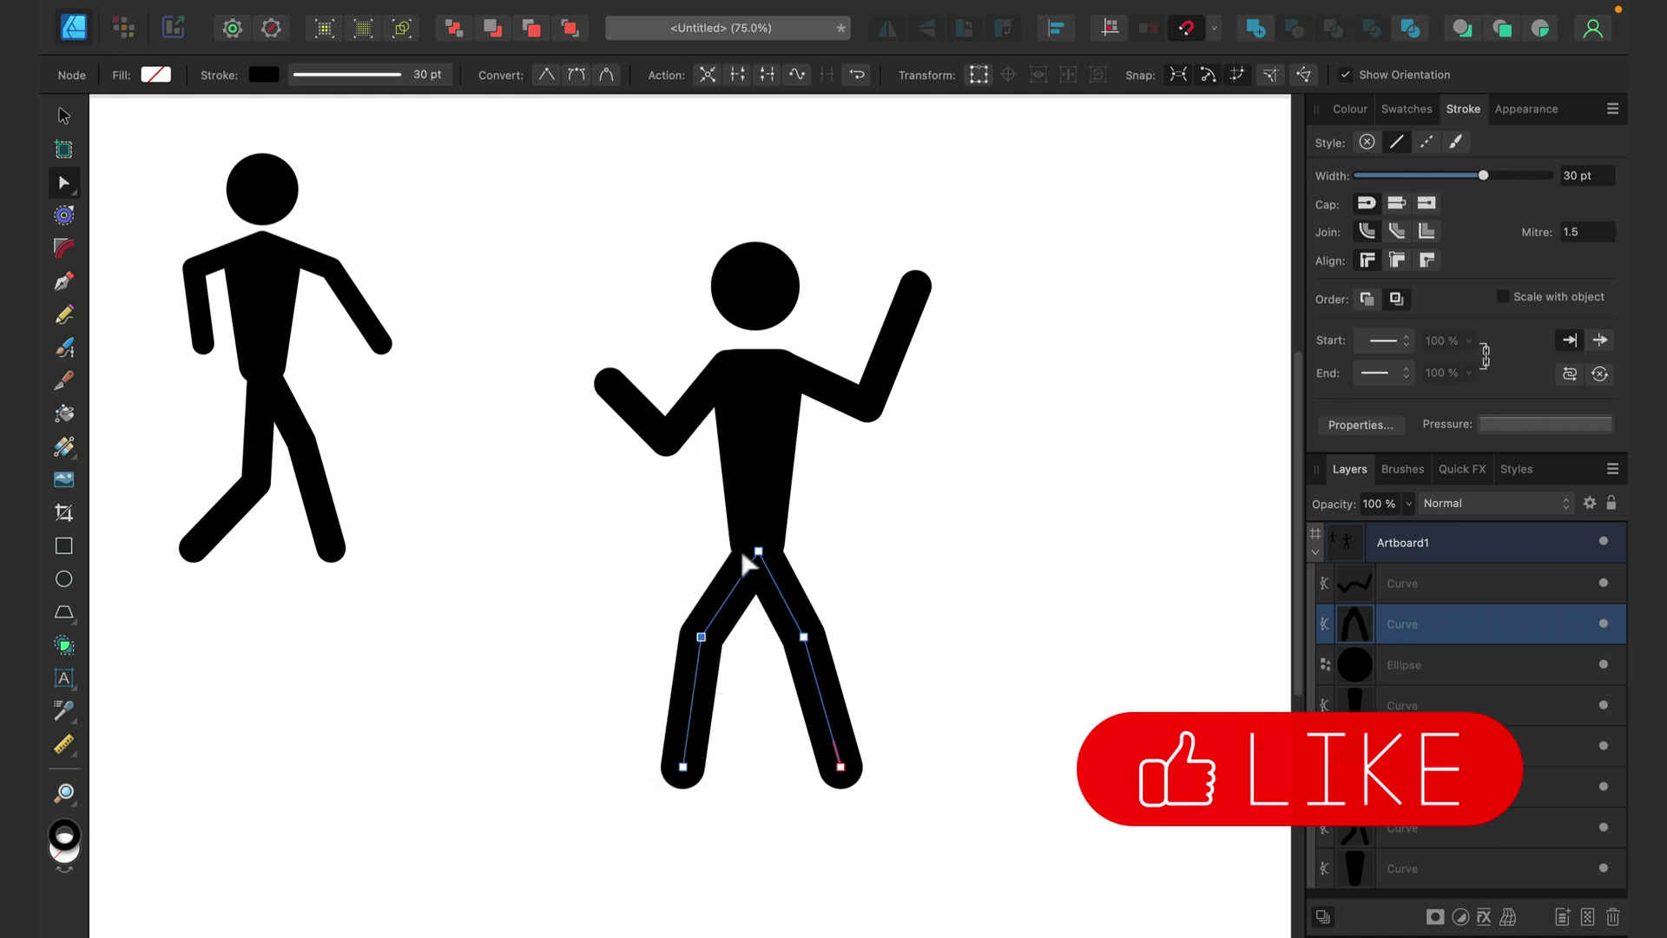
{"action": "mouse_move", "coordinate": [840, 768]}
{"action": "left_mouse_down"}
{"action": "mouse_move", "coordinate": [961, 605]}
{"action": "mouse_move", "coordinate": [733, 700]}
{"action": "mouse_move", "coordinate": [963, 638]}
{"action": "mouse_move", "coordinate": [701, 717]}
{"action": "mouse_move", "coordinate": [655, 602]}
{"action": "mouse_move", "coordinate": [878, 625]}
{"action": "mouse_move", "coordinate": [816, 777]}
{"action": "mouse_move", "coordinate": [830, 767]}
{"action": "left_mouse_up"}
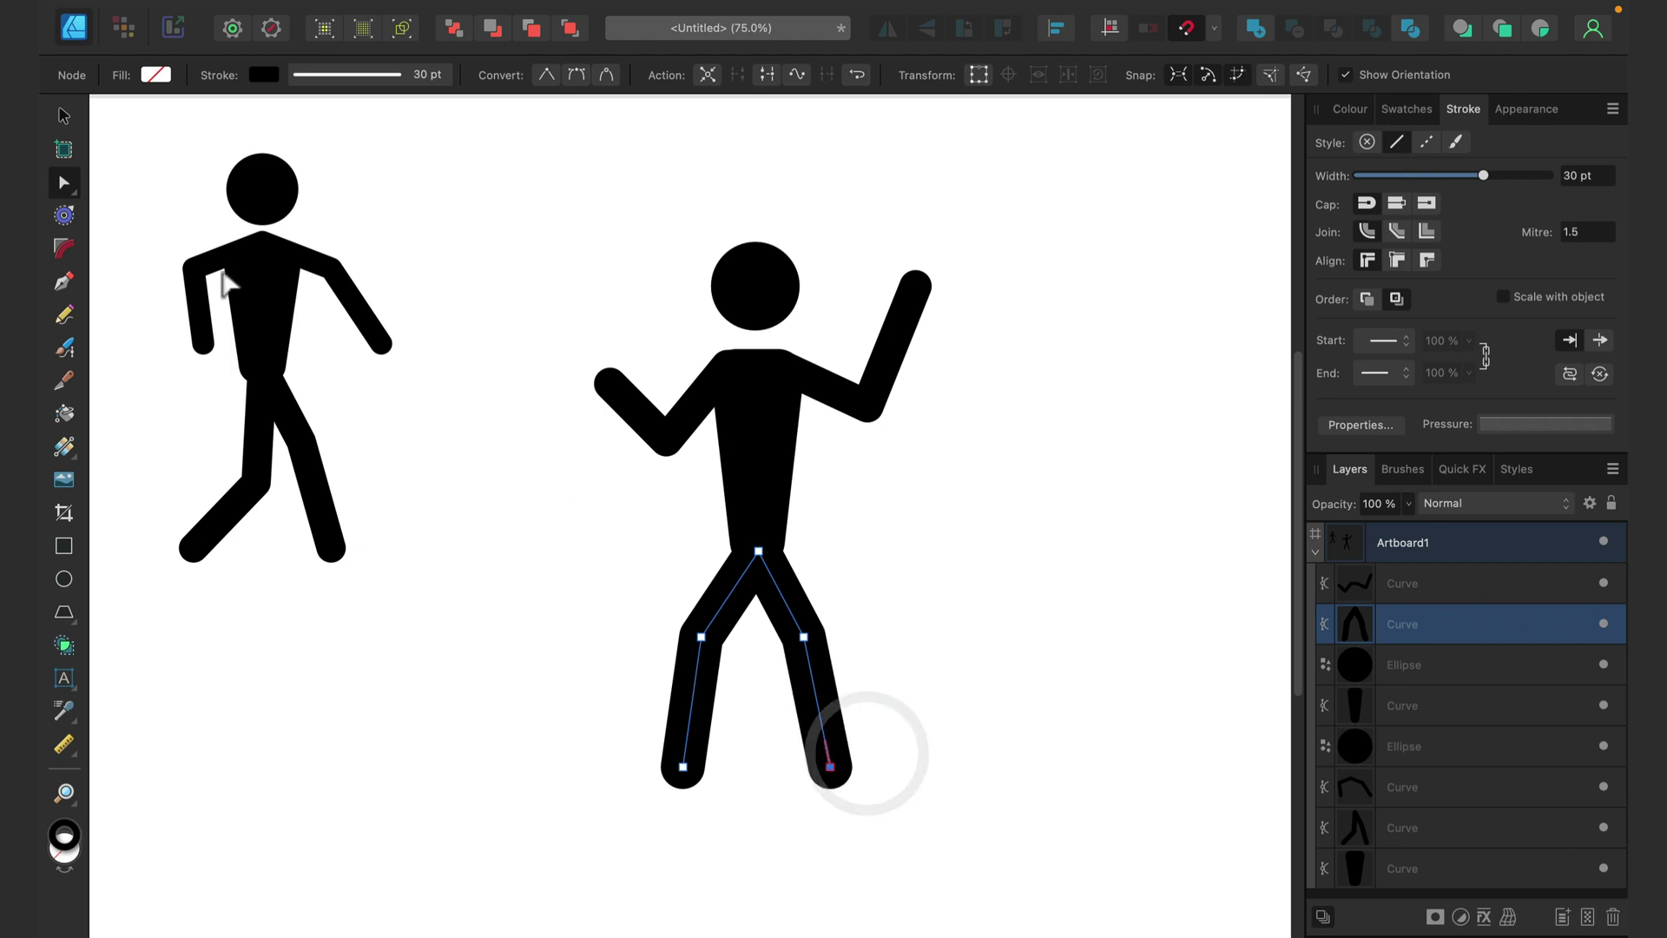
Enlarge the middle figure's circle head slightly by dragging its corner handle
{"action": "left_click", "coordinate": [64, 115]}
{"action": "left_click", "coordinate": [372, 175]}
{"action": "left_click", "coordinate": [781, 286]}
{"action": "left_click_drag", "start_coordinate": [801, 241], "coordinate": [809, 234]}
{"action": "left_click_drag", "start_coordinate": [769, 299], "coordinate": [769, 302]}
Select all four parts of the middle figure and move it up and left
{"action": "left_click", "coordinate": [547, 258]}
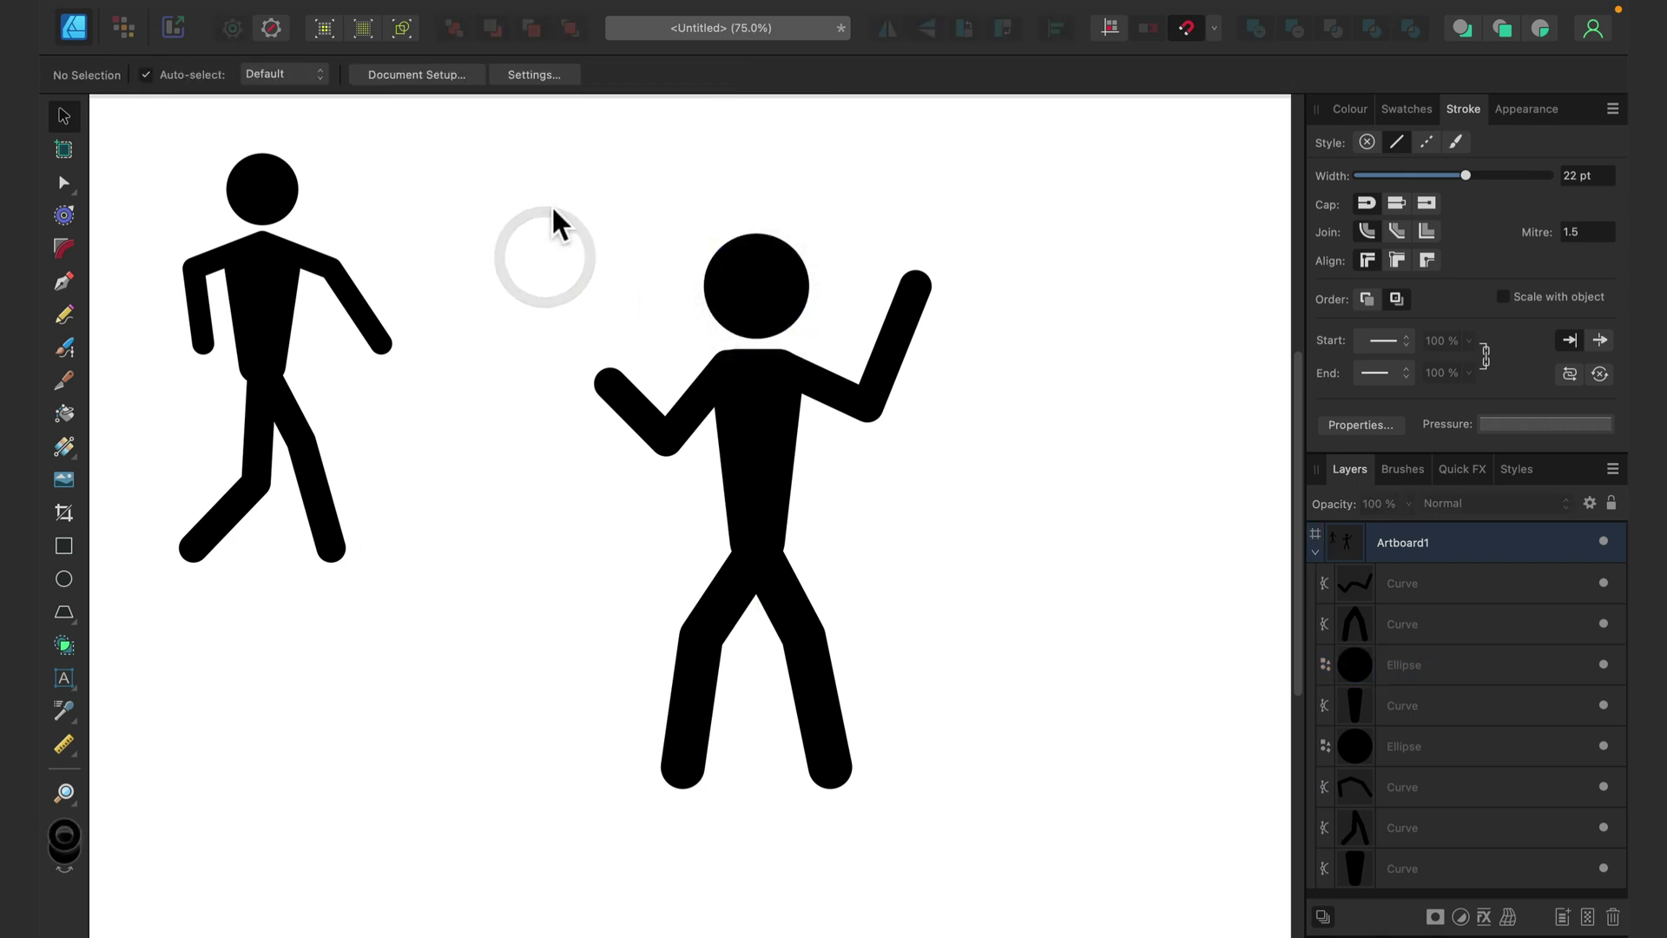
{"action": "left_click_drag", "start_coordinate": [482, 171], "coordinate": [1053, 867]}
{"action": "left_click_drag", "start_coordinate": [729, 531], "coordinate": [654, 452]}
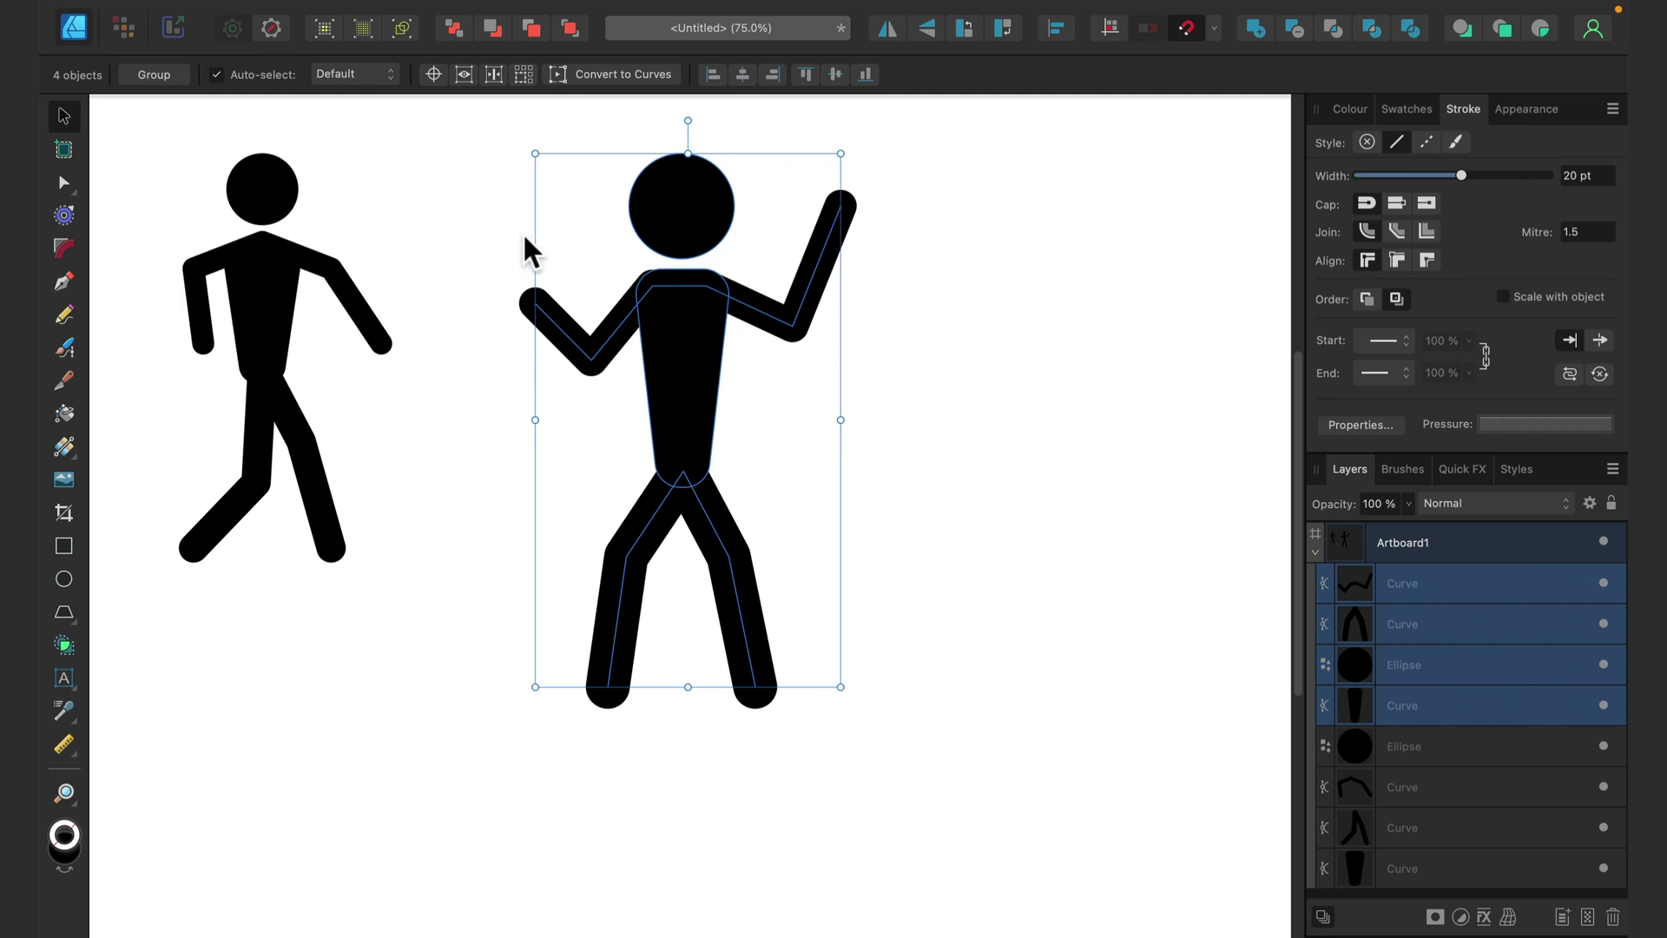
Place a duplicate of the figure to its right and recentre the view on both
{"action": "left_click_drag", "start_coordinate": [681, 392], "coordinate": [1072, 393]}
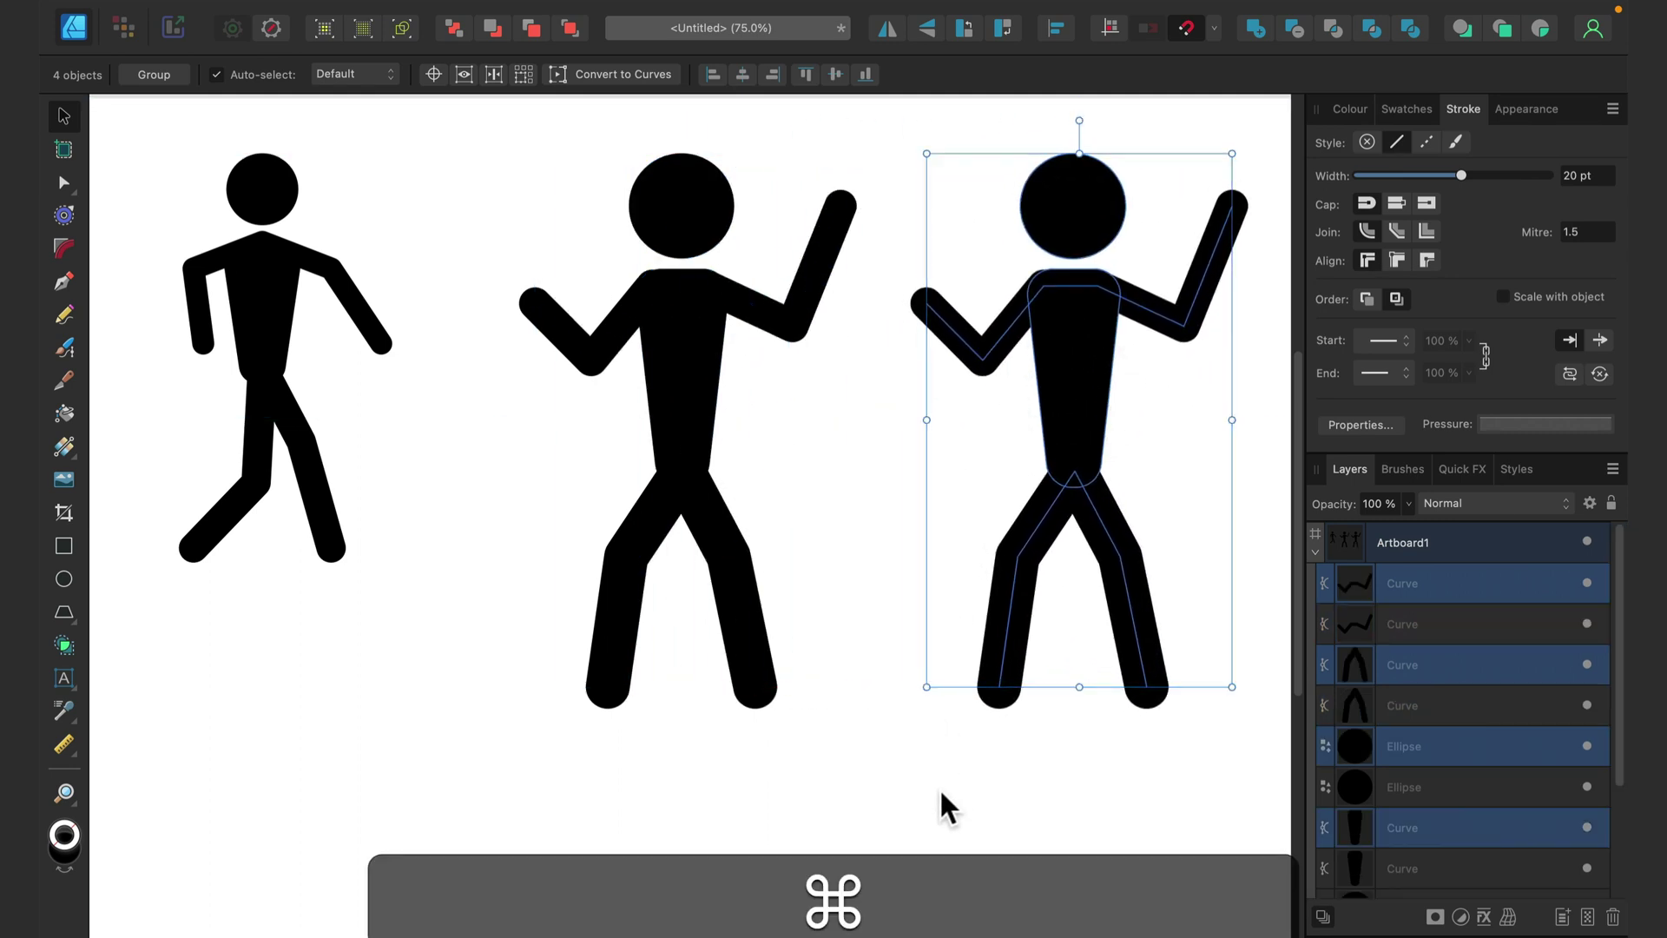
{"action": "left_click", "coordinate": [939, 789]}
{"action": "key", "text": "space"}
{"action": "left_click_drag", "start_coordinate": [891, 531], "coordinate": [688, 570]}
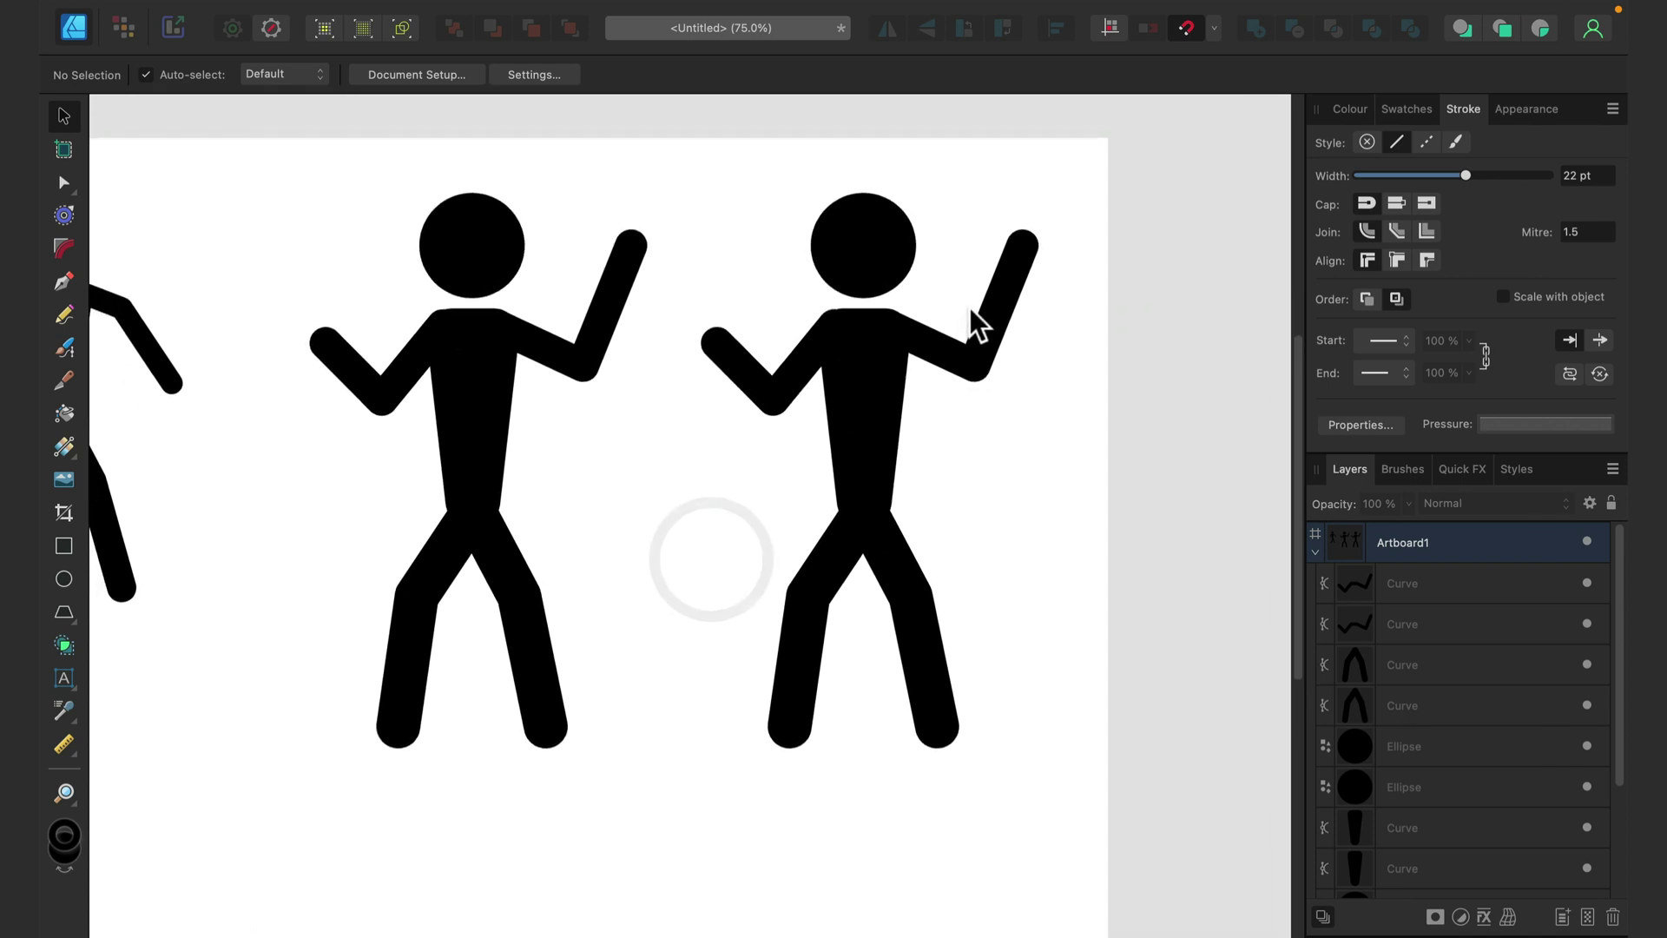
Move the right figure's arm nodes so both hands rest on its hips
{"action": "left_click", "coordinate": [984, 308]}
{"action": "left_click", "coordinate": [64, 182]}
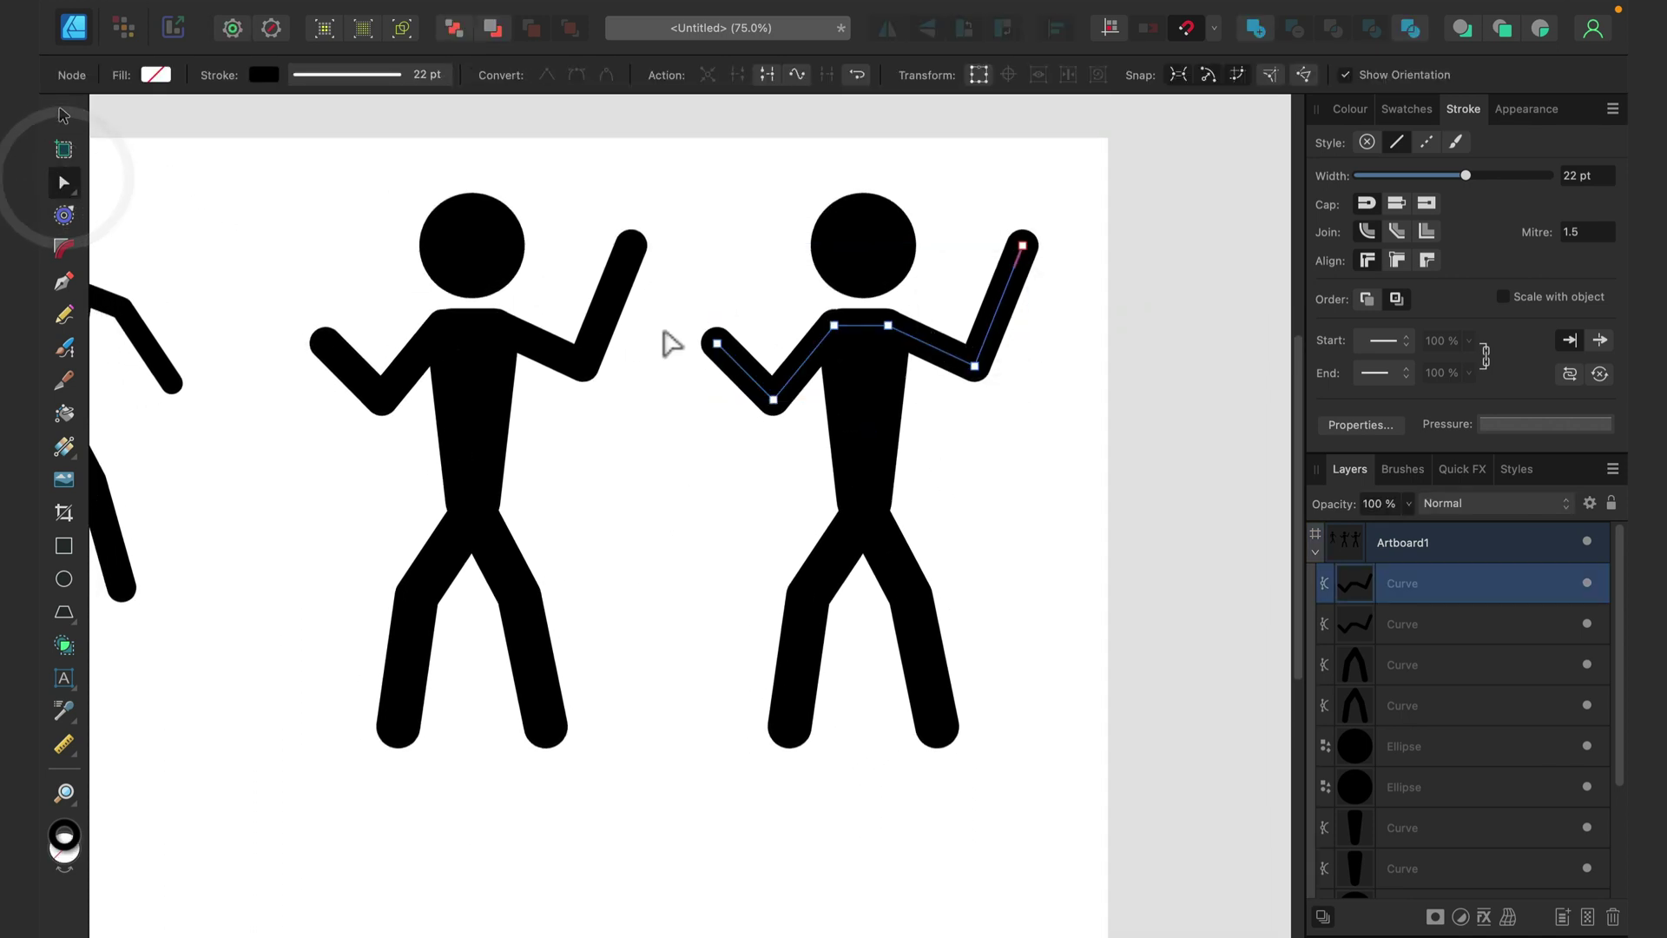
{"action": "left_click_drag", "start_coordinate": [716, 344], "coordinate": [750, 345]}
{"action": "left_click_drag", "start_coordinate": [708, 438], "coordinate": [831, 450]}
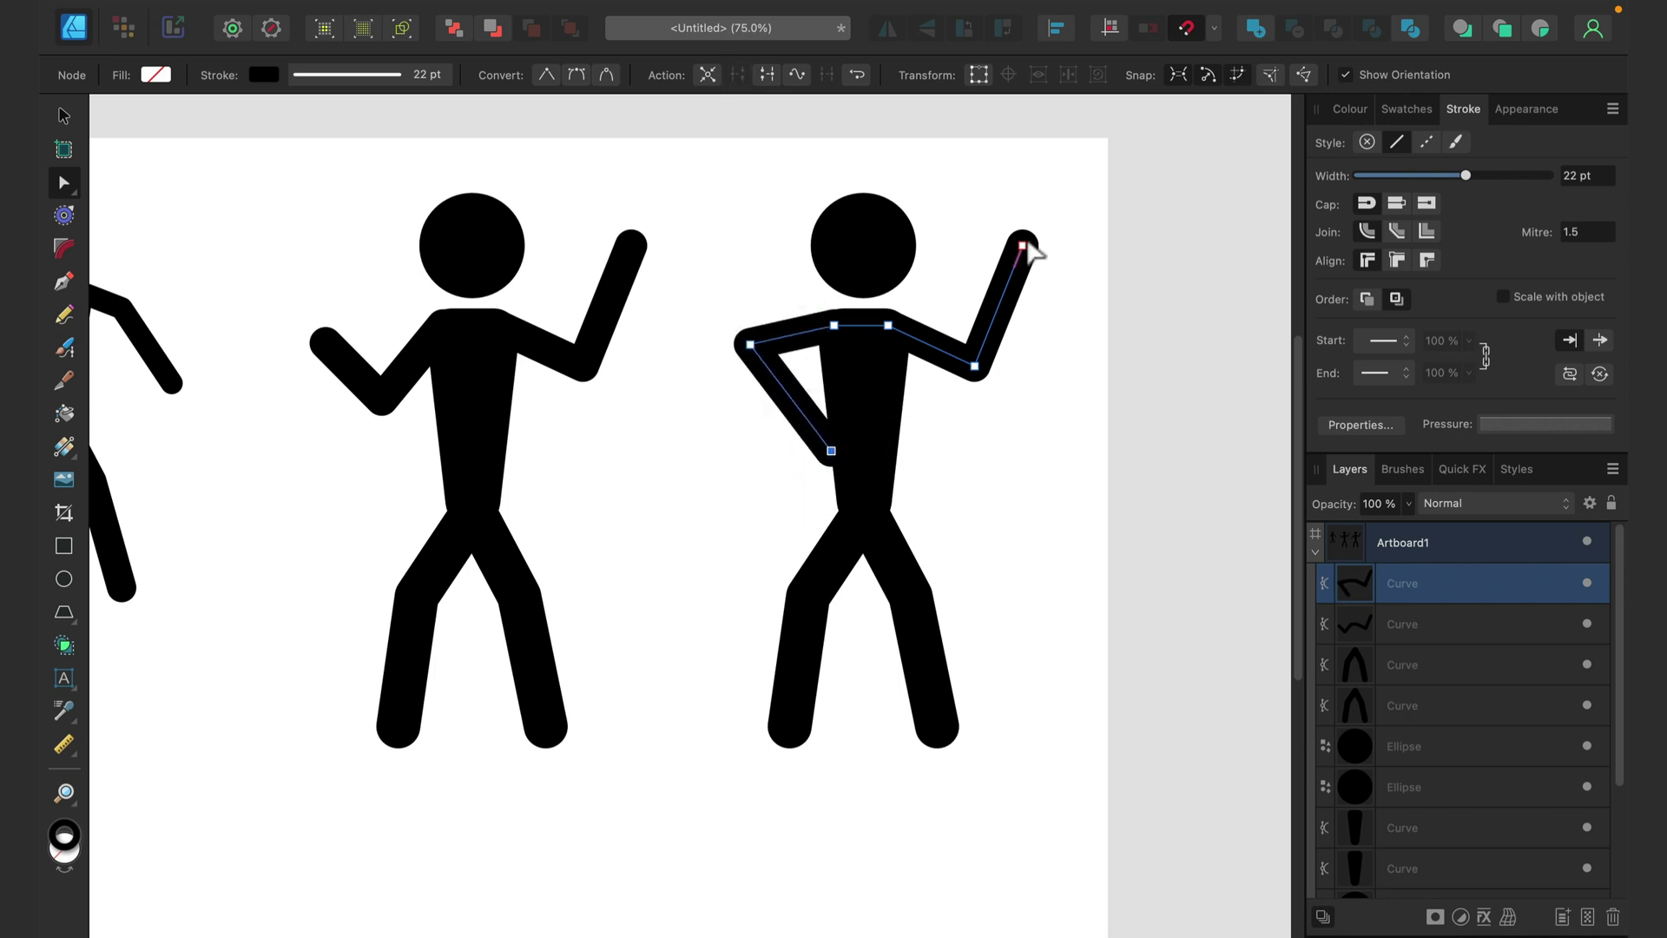
{"action": "left_click_drag", "start_coordinate": [1022, 246], "coordinate": [903, 443]}
{"action": "left_click", "coordinate": [973, 580]}
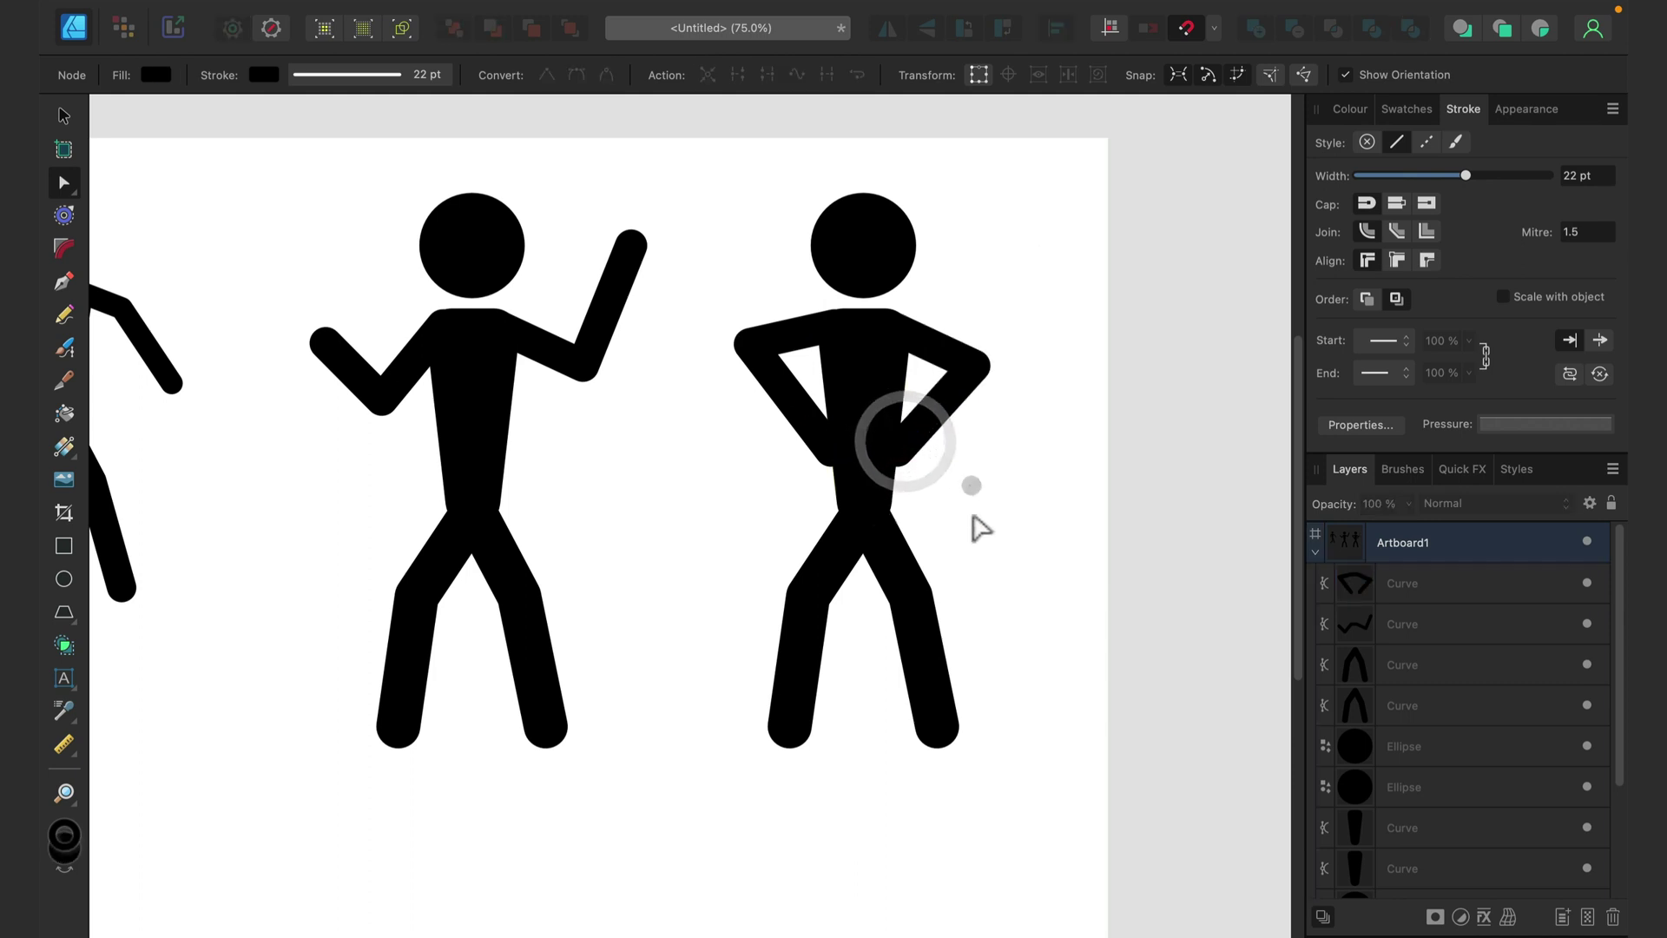
Pull the right figure's right knee inward to the left
{"action": "left_click", "coordinate": [942, 701]}
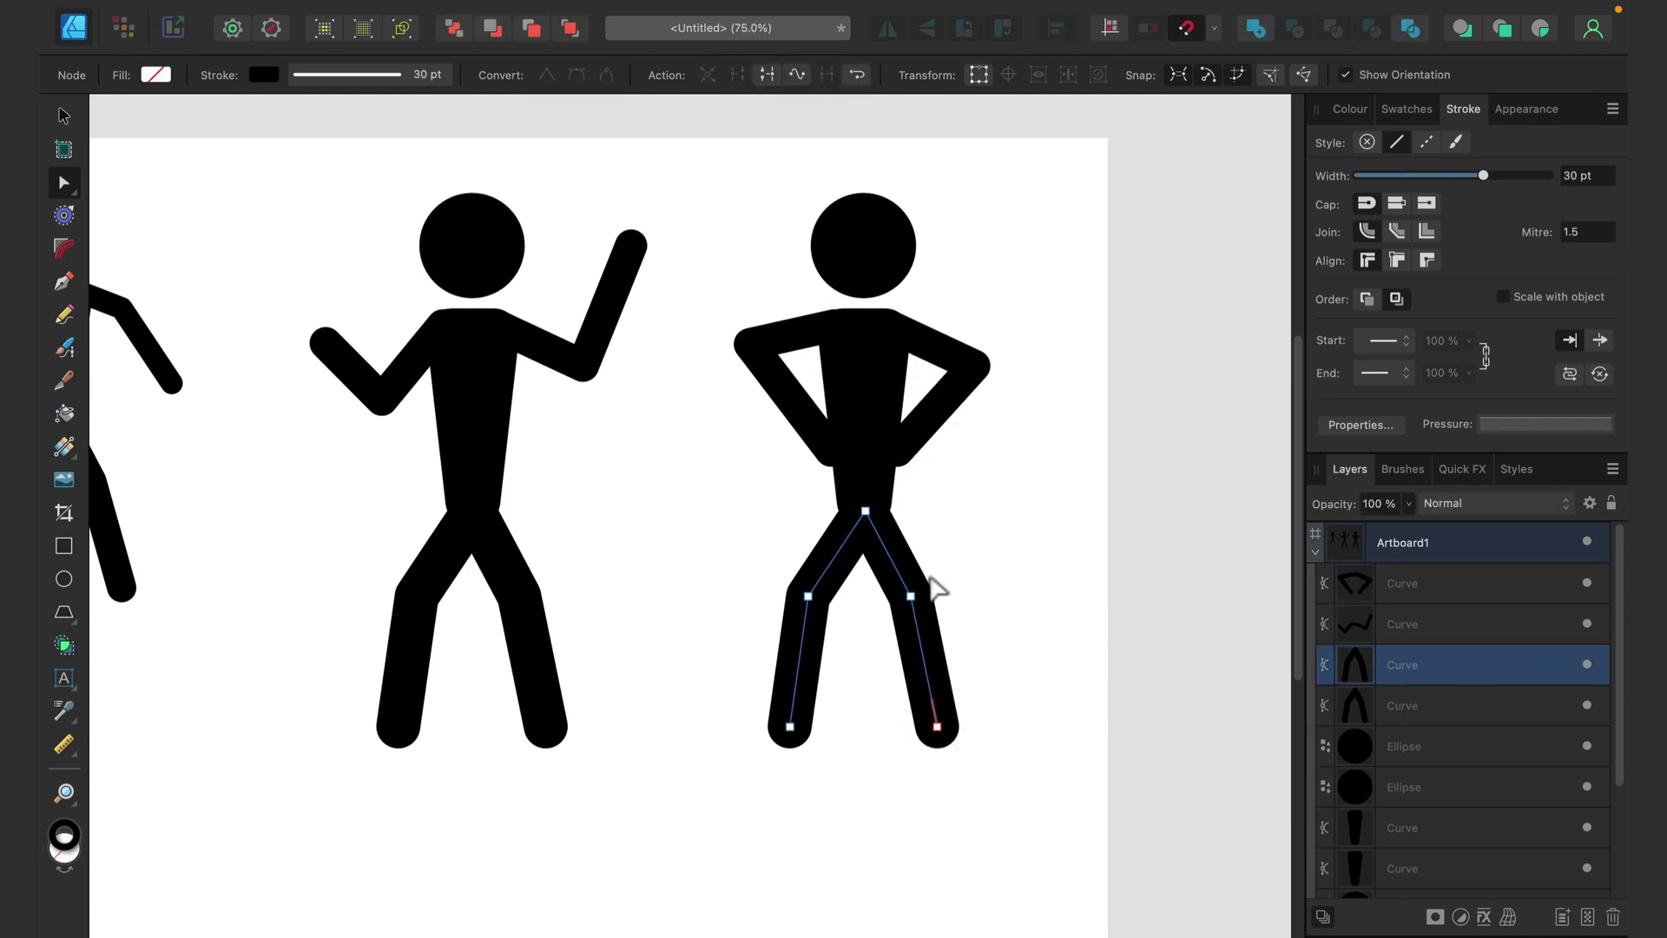
{"action": "left_click_drag", "start_coordinate": [910, 597], "coordinate": [893, 624]}
{"action": "left_click", "coordinate": [977, 589]}
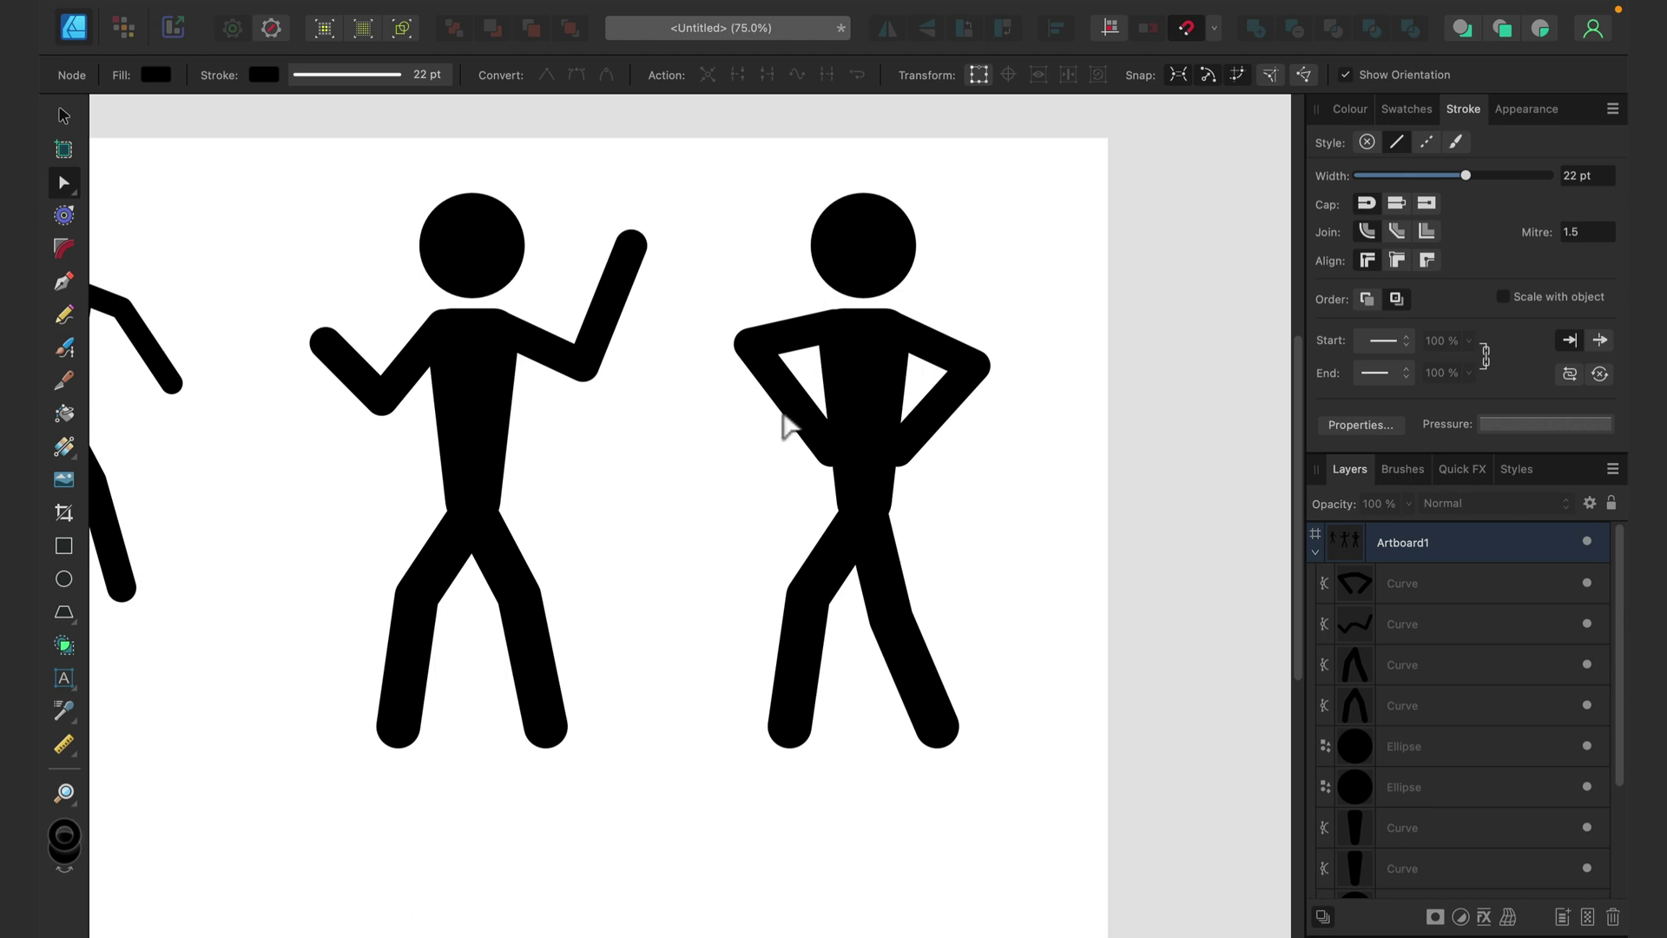
Rotate the right figure's trapezoid torso 180° so it stands upside down
{"action": "left_click", "coordinate": [56, 118]}
{"action": "left_click", "coordinate": [860, 355]}
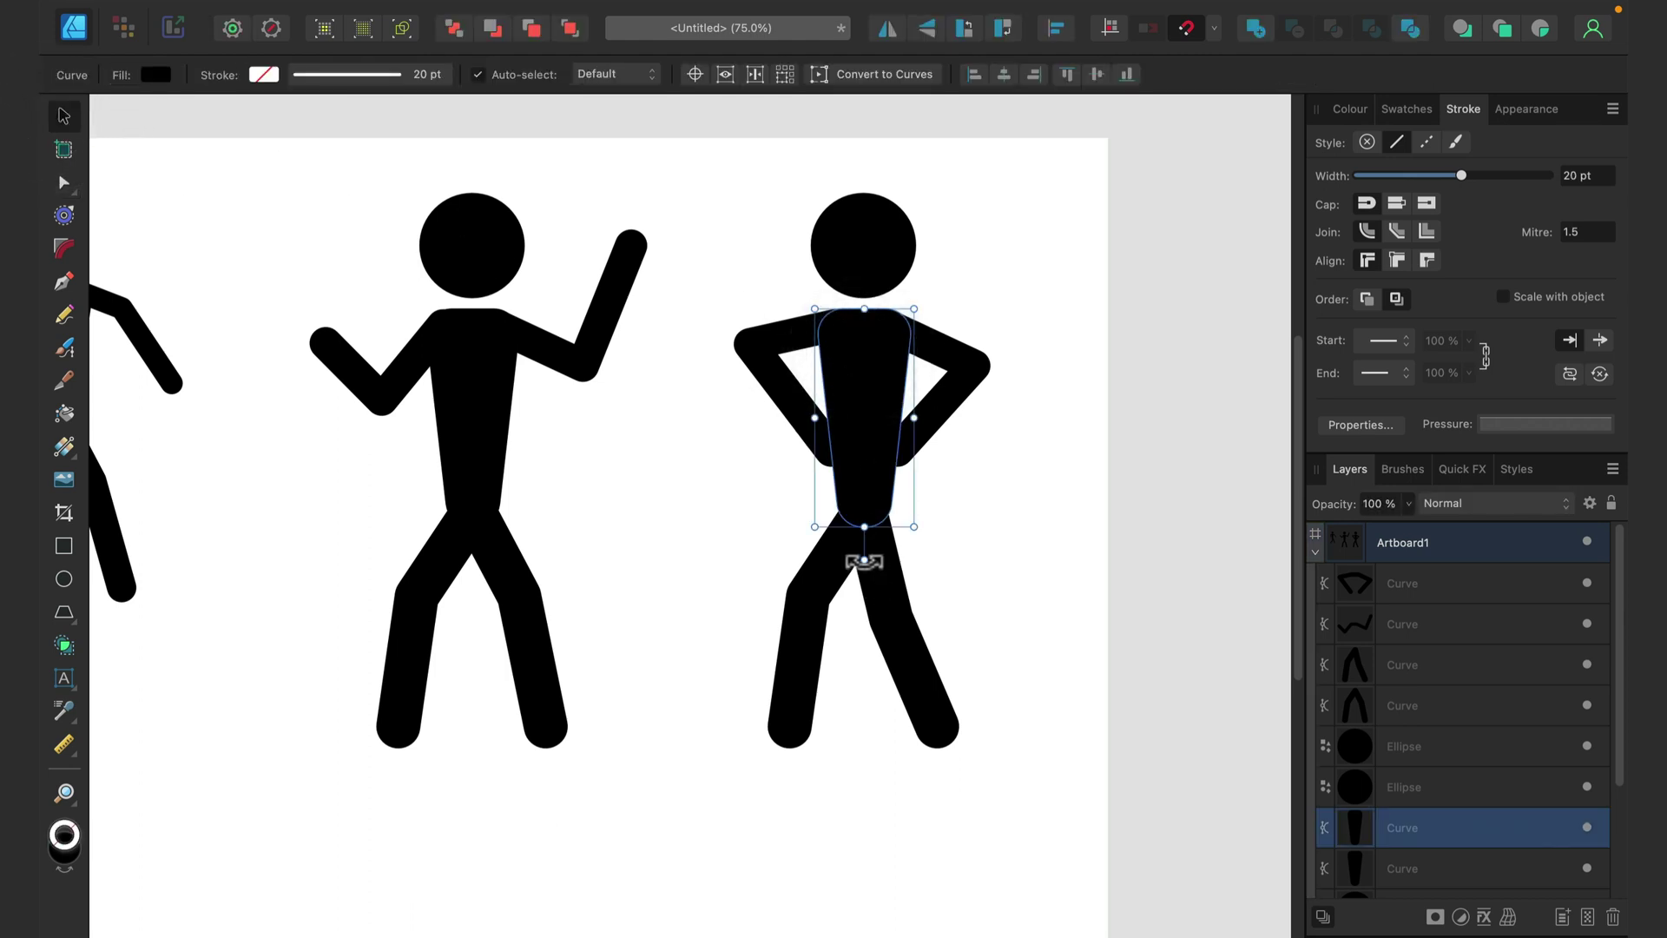
{"action": "left_click_drag", "start_coordinate": [864, 560], "coordinate": [862, 299]}
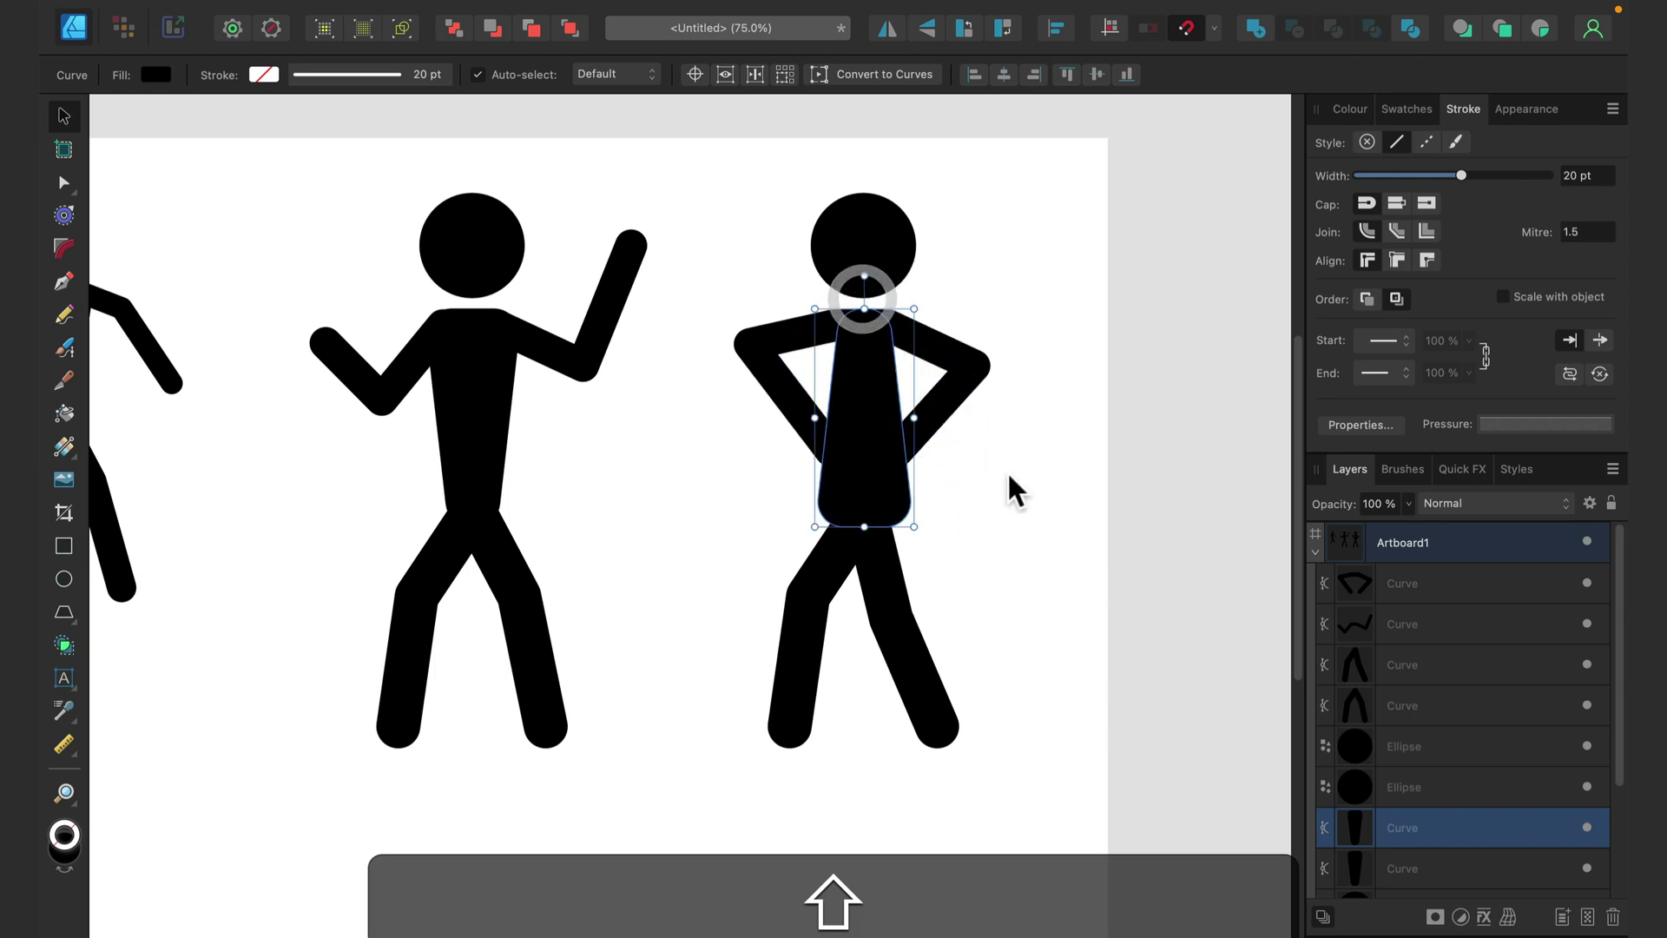
{"action": "left_click", "coordinate": [1038, 559]}
Move the legs' hip node so the right figure's legs start from separate hip points
{"action": "left_click", "coordinate": [884, 585]}
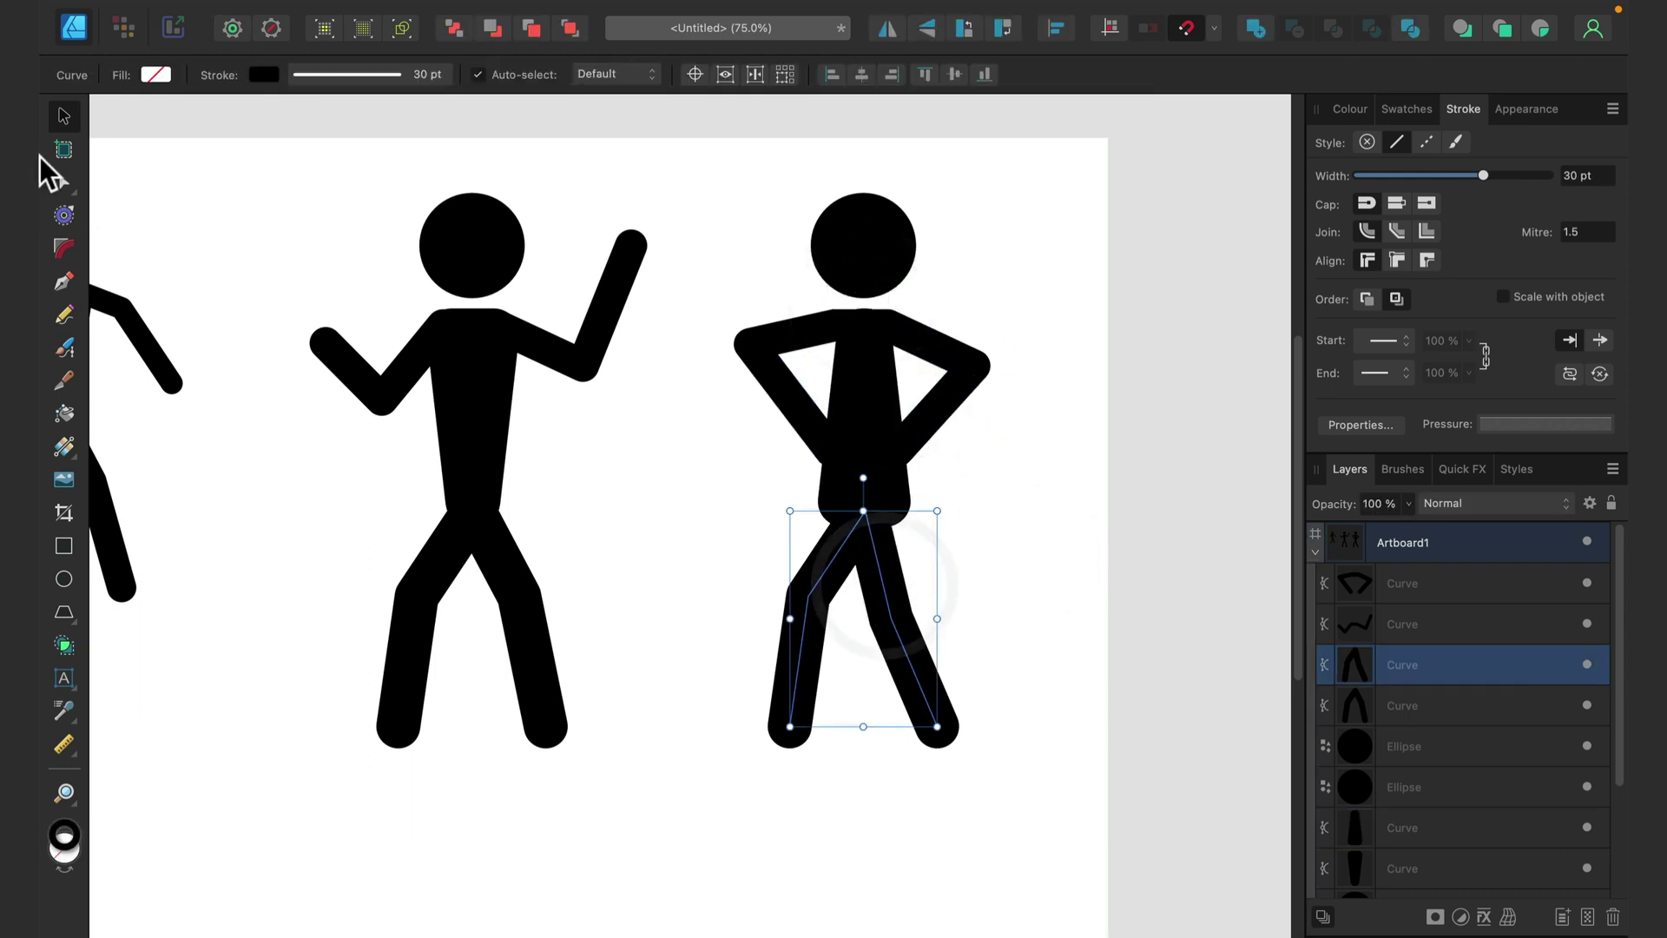
{"action": "left_click", "coordinate": [64, 182]}
{"action": "mouse_move", "coordinate": [866, 511]}
{"action": "left_mouse_down"}
{"action": "mouse_move", "coordinate": [857, 536]}
{"action": "mouse_move", "coordinate": [854, 502]}
{"action": "mouse_move", "coordinate": [839, 518]}
{"action": "mouse_move", "coordinate": [912, 504]}
{"action": "mouse_move", "coordinate": [894, 511]}
{"action": "left_mouse_up"}
Move both hand nodes off the hips so the arms hang down beside the body
{"action": "left_click", "coordinate": [929, 432]}
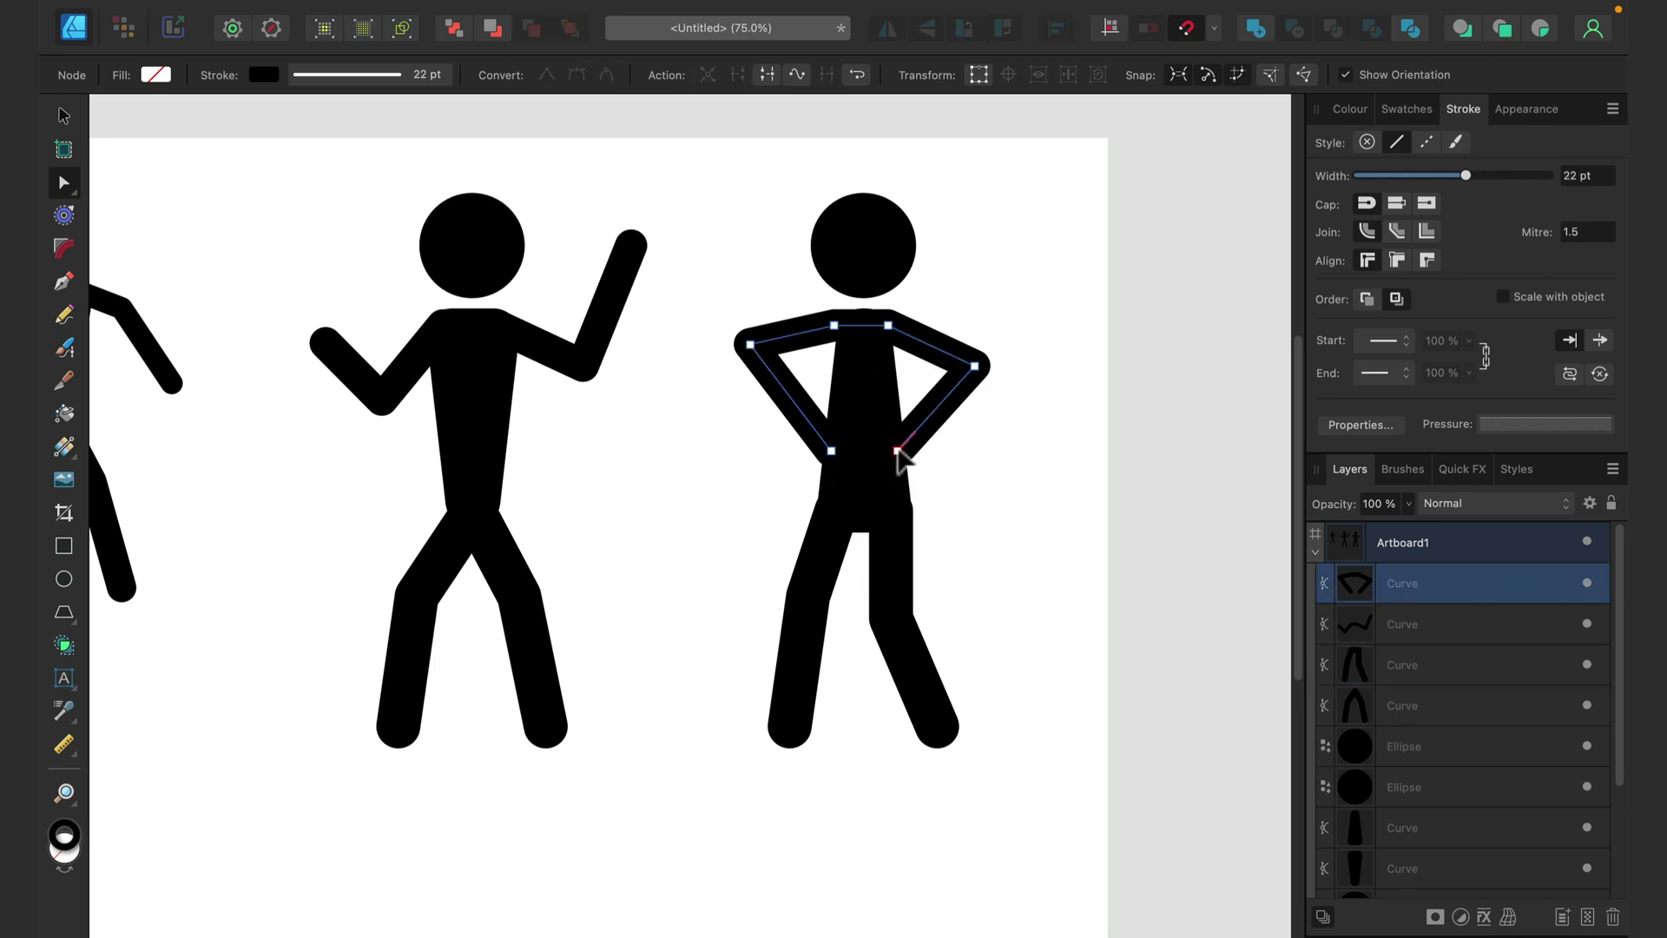
{"action": "left_click_drag", "start_coordinate": [898, 452], "coordinate": [937, 443]}
{"action": "left_click_drag", "start_coordinate": [831, 453], "coordinate": [789, 466]}
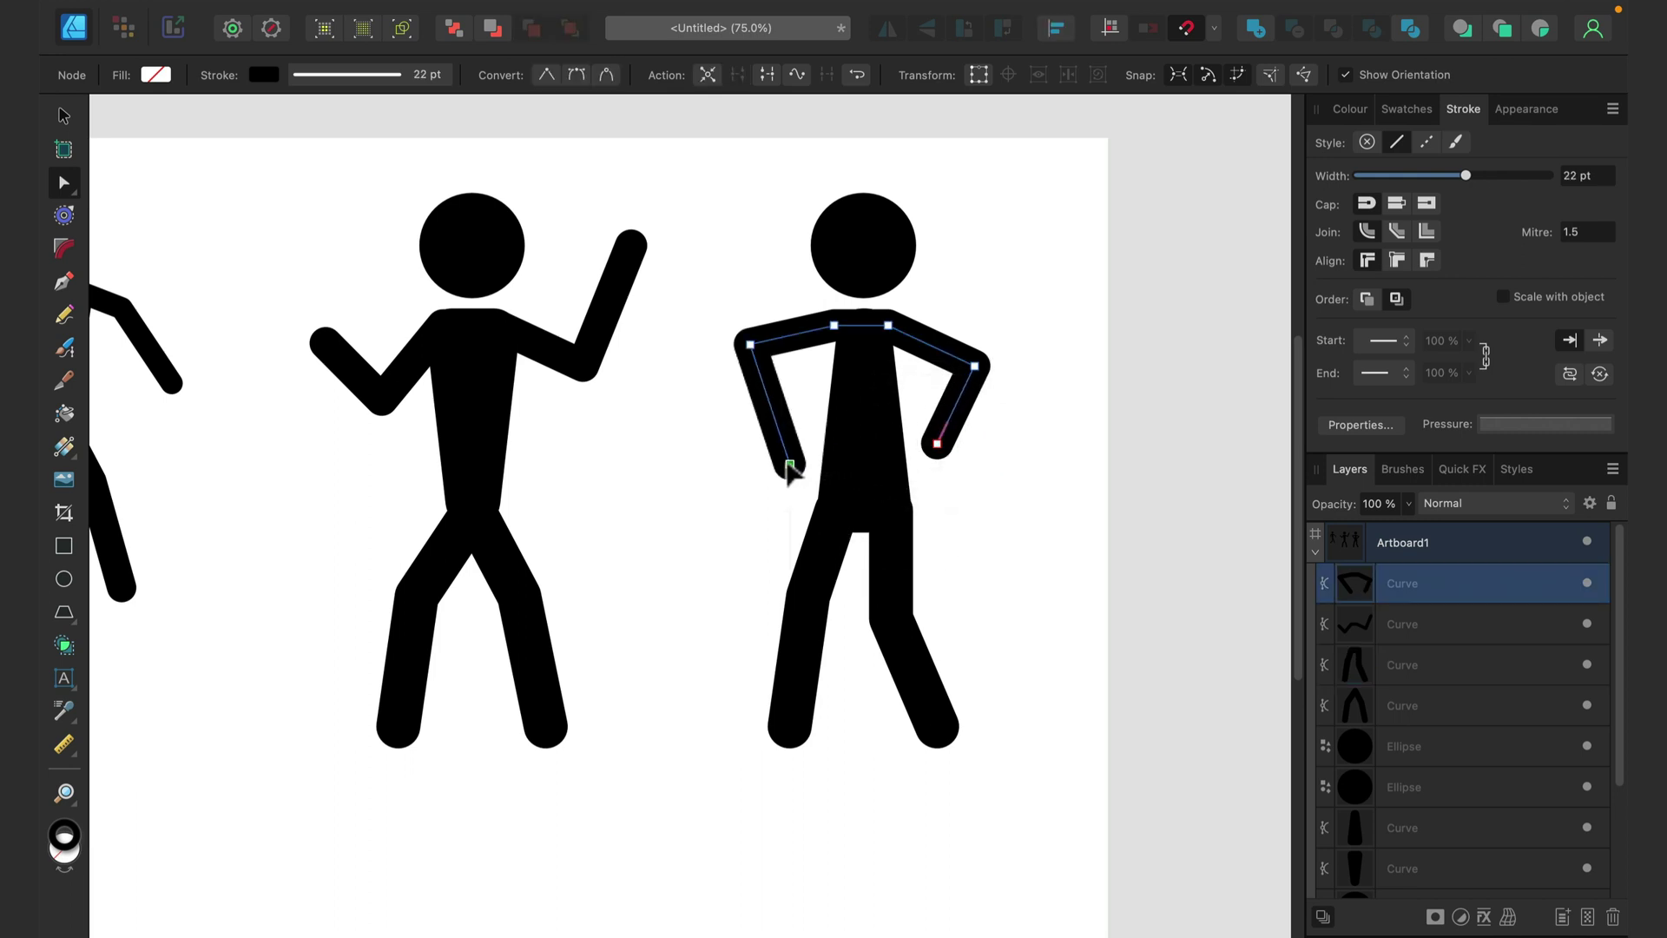
{"action": "left_click", "coordinate": [986, 507]}
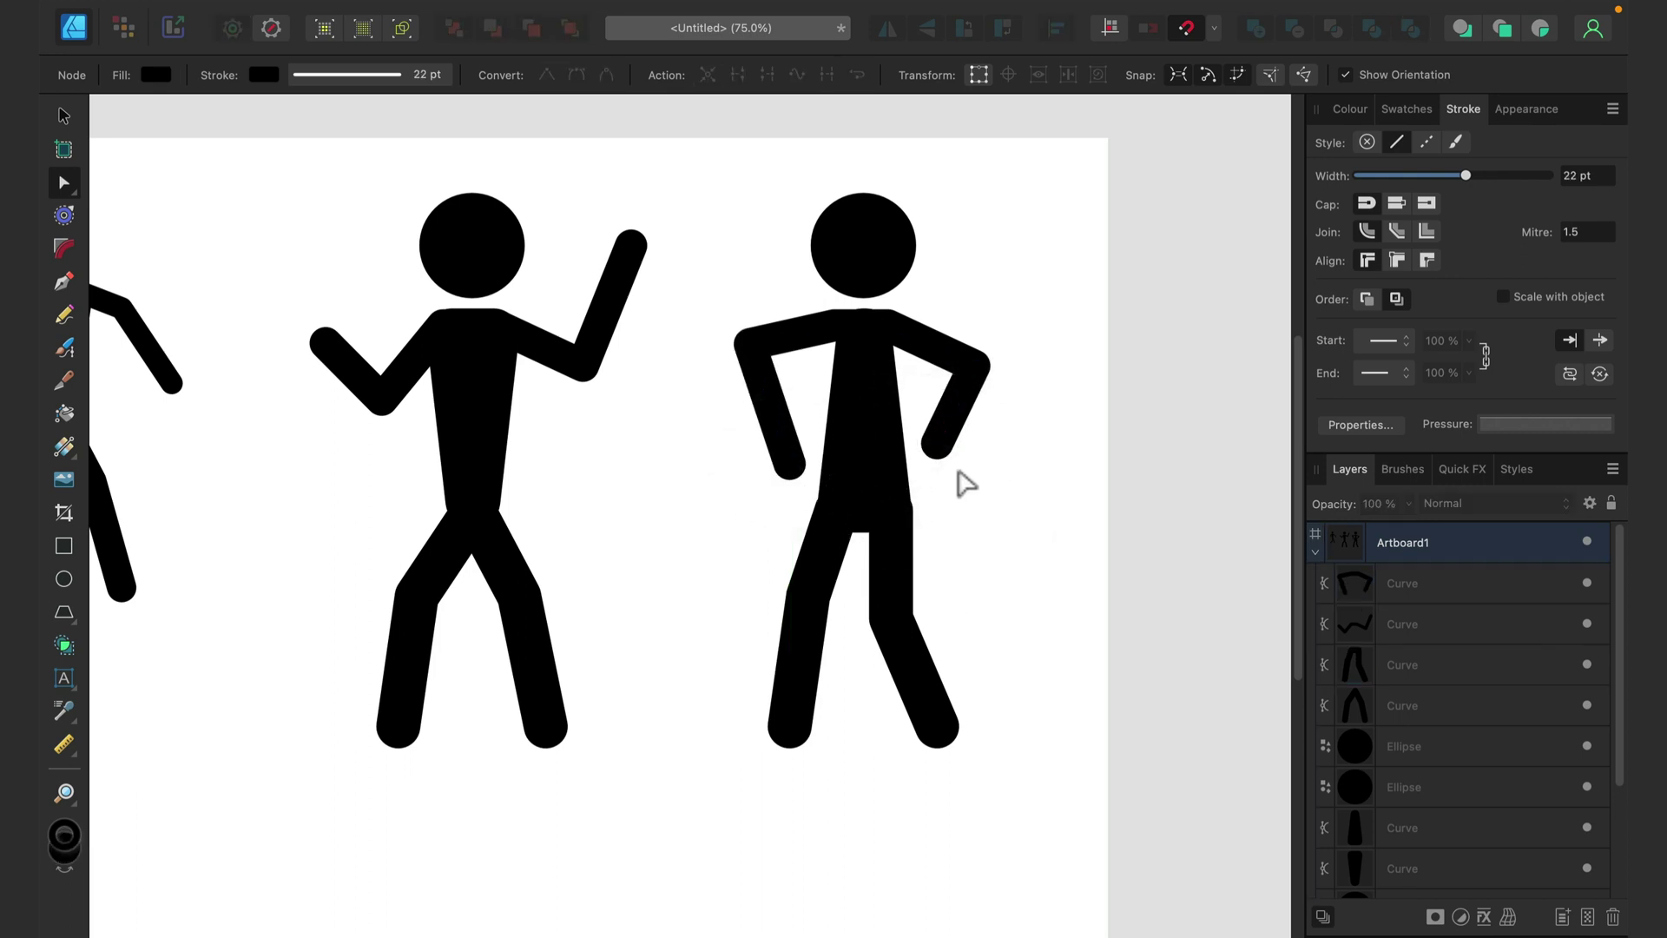
Enable Scale with object for strokes and shrink the whole right figure to child size
{"action": "left_click", "coordinate": [64, 115]}
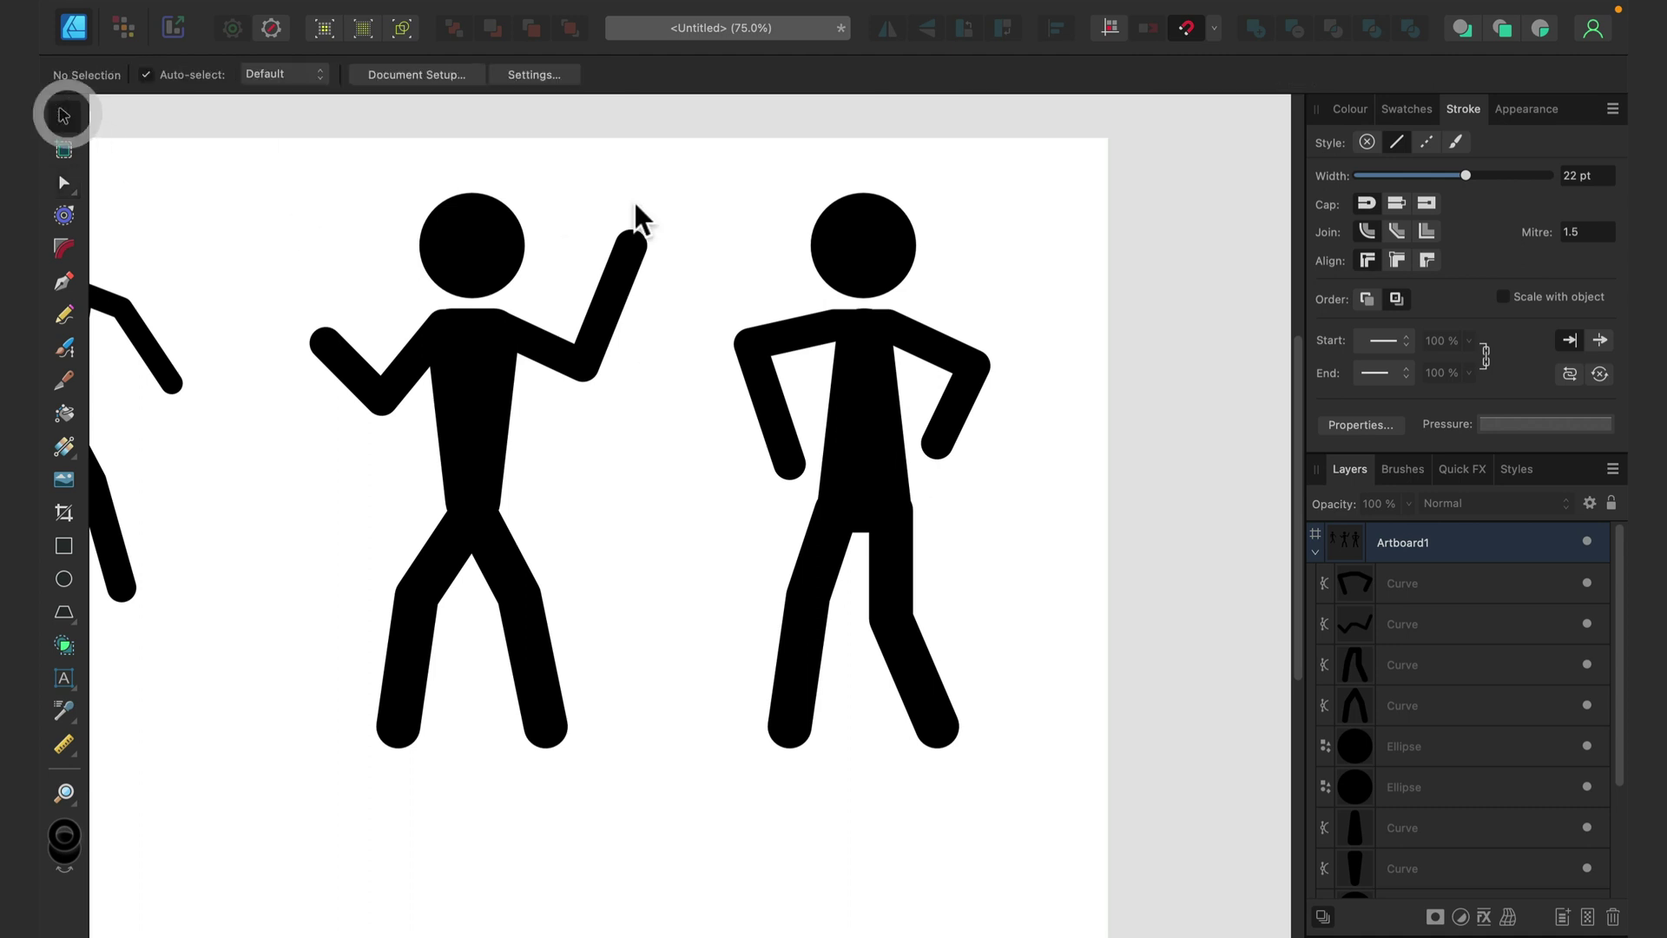
{"action": "left_click_drag", "start_coordinate": [677, 172], "coordinate": [1066, 786]}
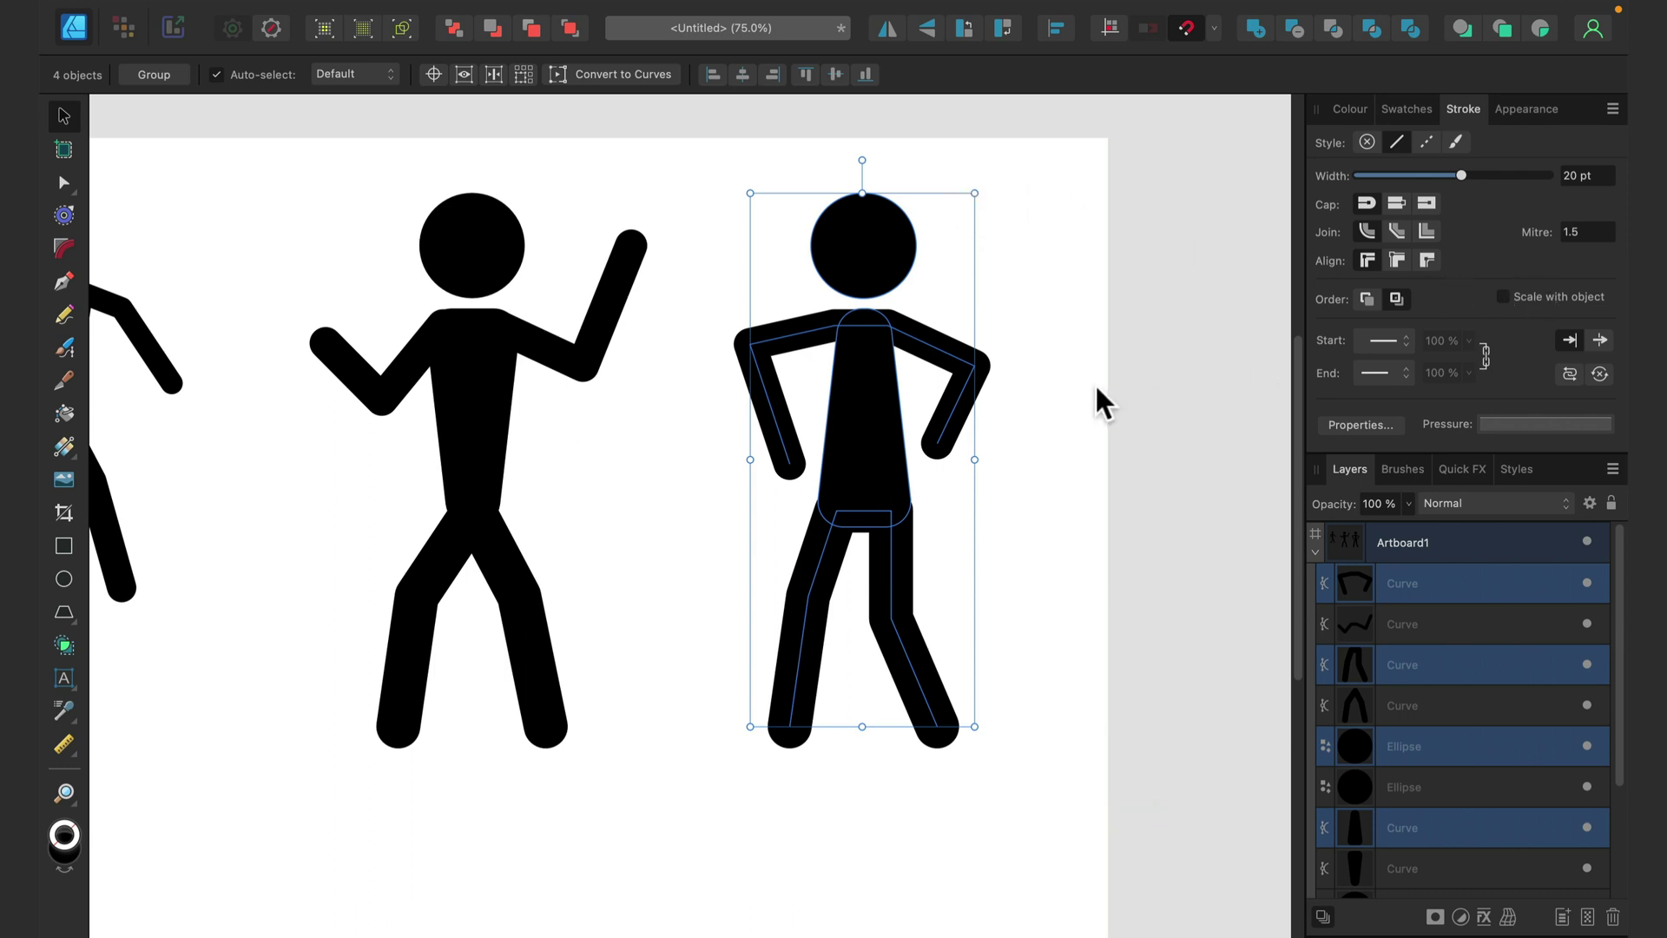
{"action": "left_click", "coordinate": [1504, 298]}
{"action": "mouse_move", "coordinate": [976, 193]}
{"action": "left_mouse_down"}
{"action": "mouse_move", "coordinate": [910, 304]}
{"action": "mouse_move", "coordinate": [880, 304]}
{"action": "mouse_move", "coordinate": [903, 287]}
{"action": "left_mouse_up"}
{"action": "left_click", "coordinate": [978, 267]}
Re-centre the child figure's head above its body
{"action": "left_click", "coordinate": [863, 352]}
{"action": "left_click_drag", "start_coordinate": [854, 368], "coordinate": [846, 365]}
{"action": "left_click", "coordinate": [967, 341]}
Move the entire left figure down and to the right
{"action": "key", "text": "space"}
{"action": "left_click_drag", "start_coordinate": [692, 465], "coordinate": [875, 483]}
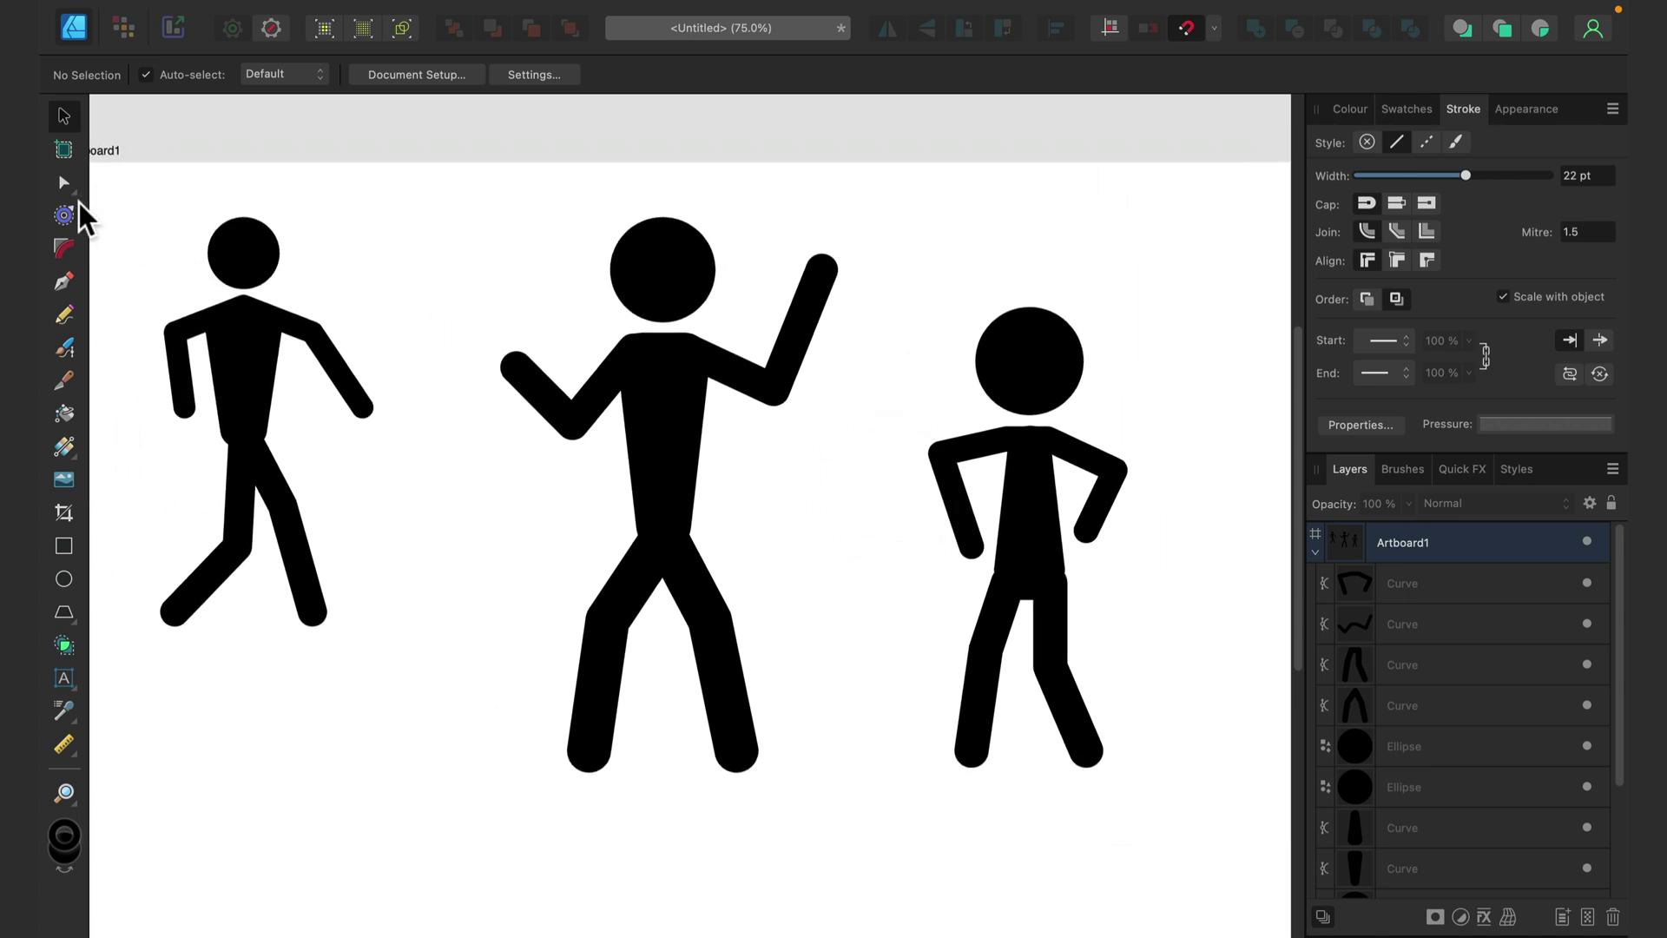
{"action": "left_click_drag", "start_coordinate": [133, 211], "coordinate": [478, 721]}
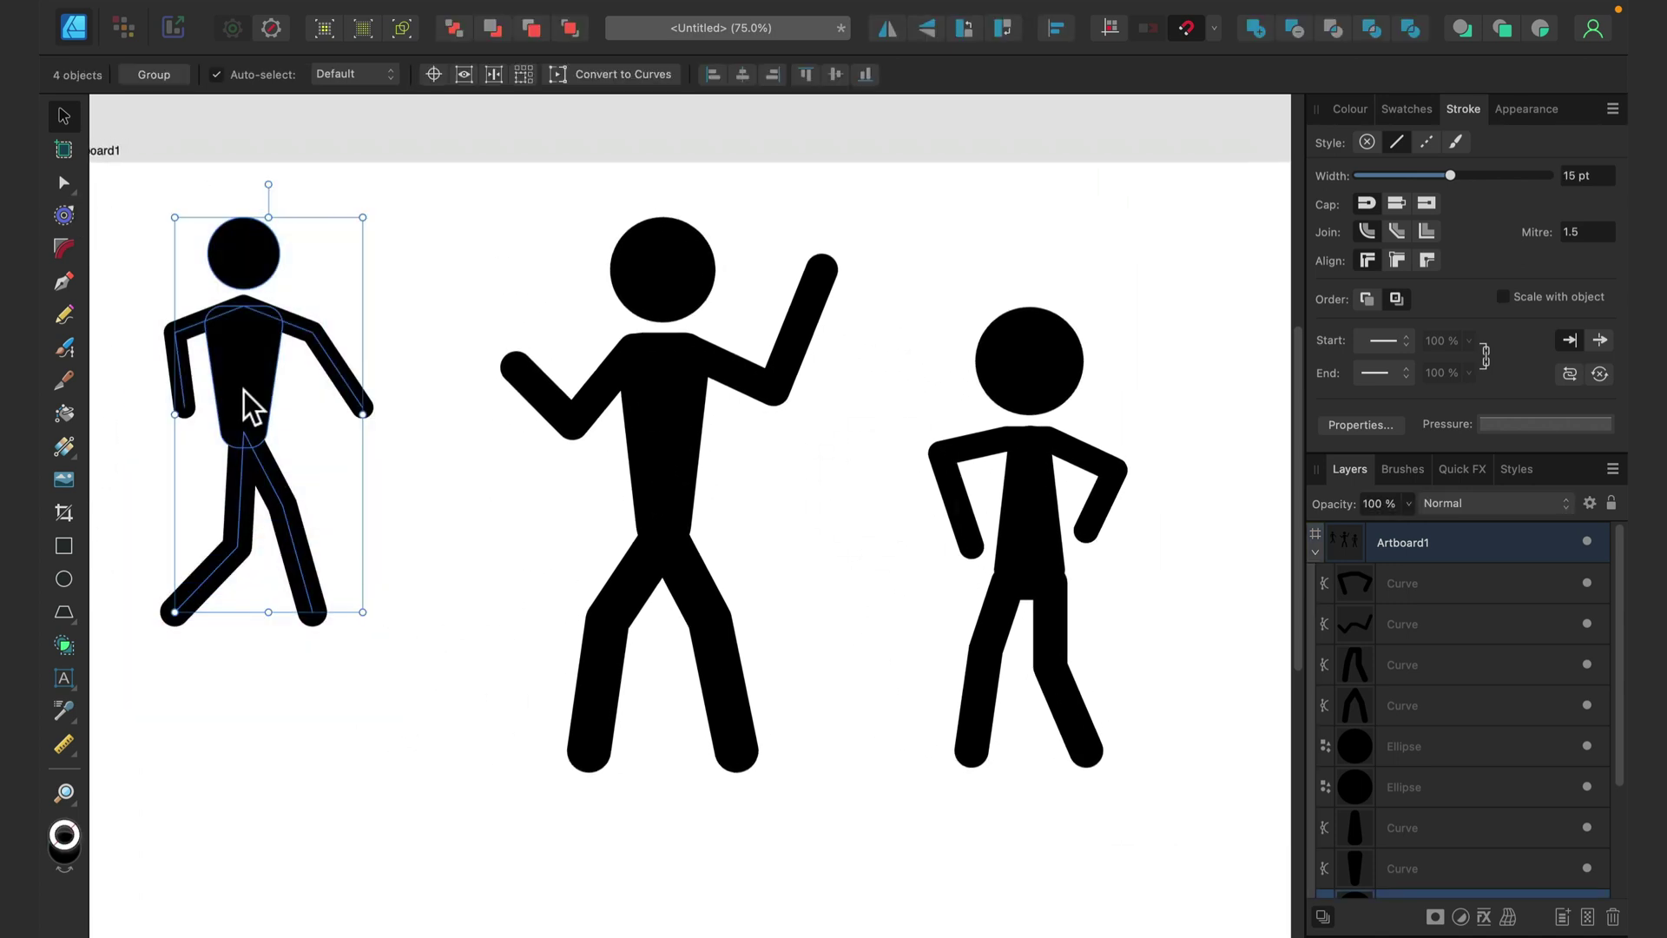
{"action": "left_click_drag", "start_coordinate": [244, 389], "coordinate": [324, 455]}
{"action": "left_click", "coordinate": [194, 278]}
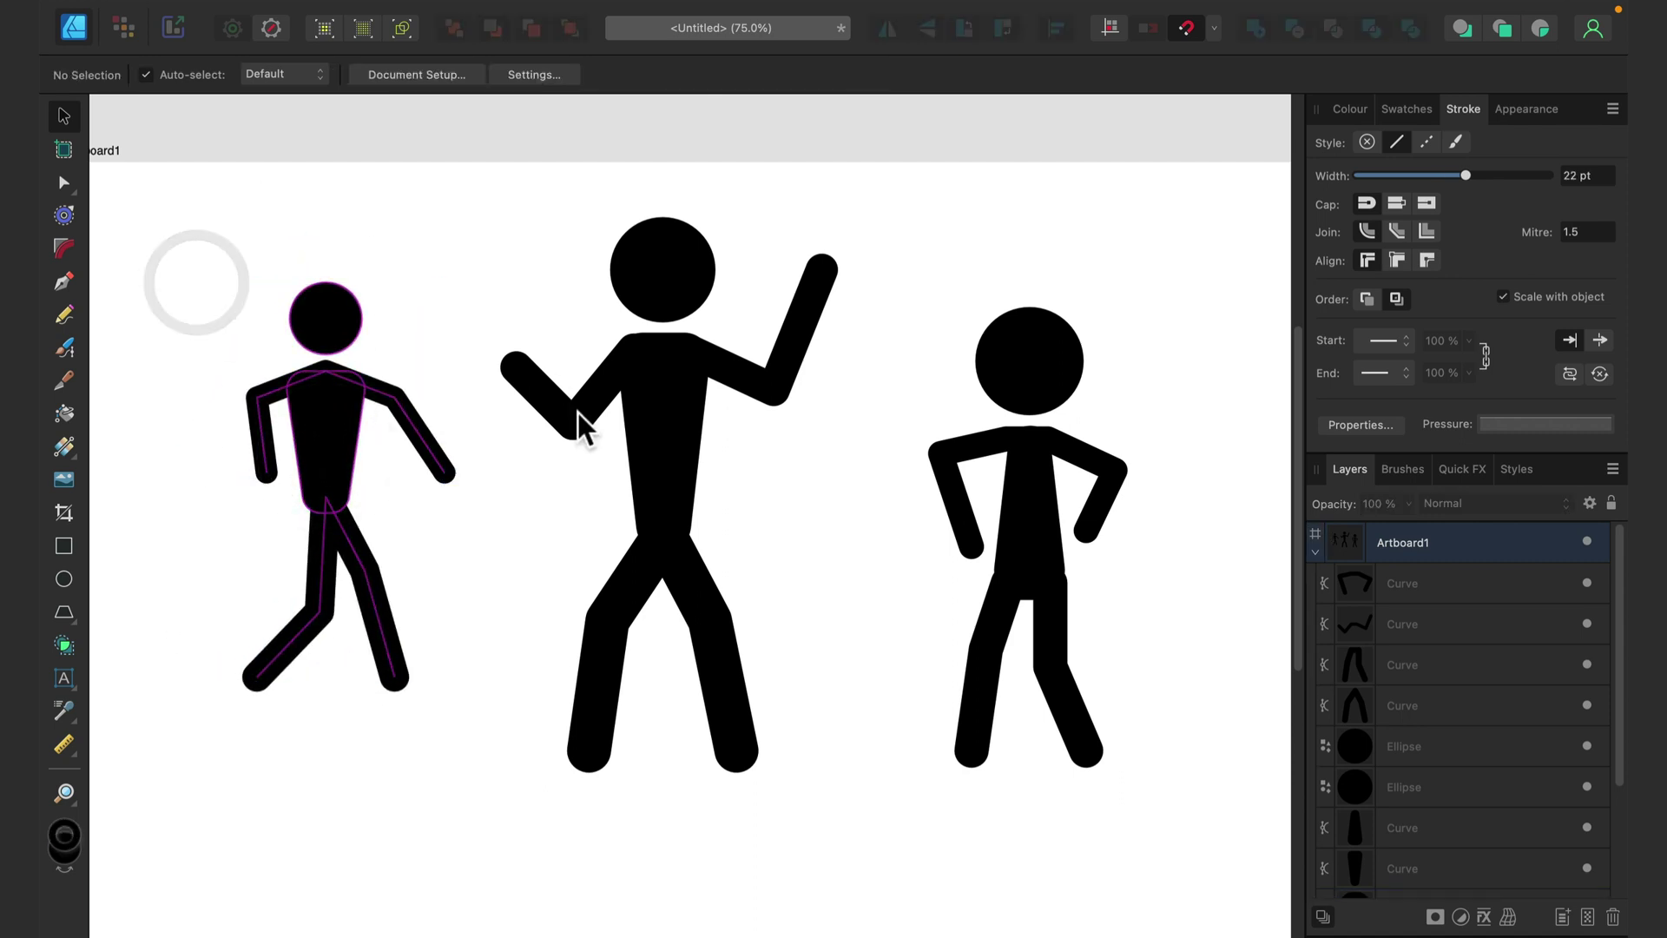